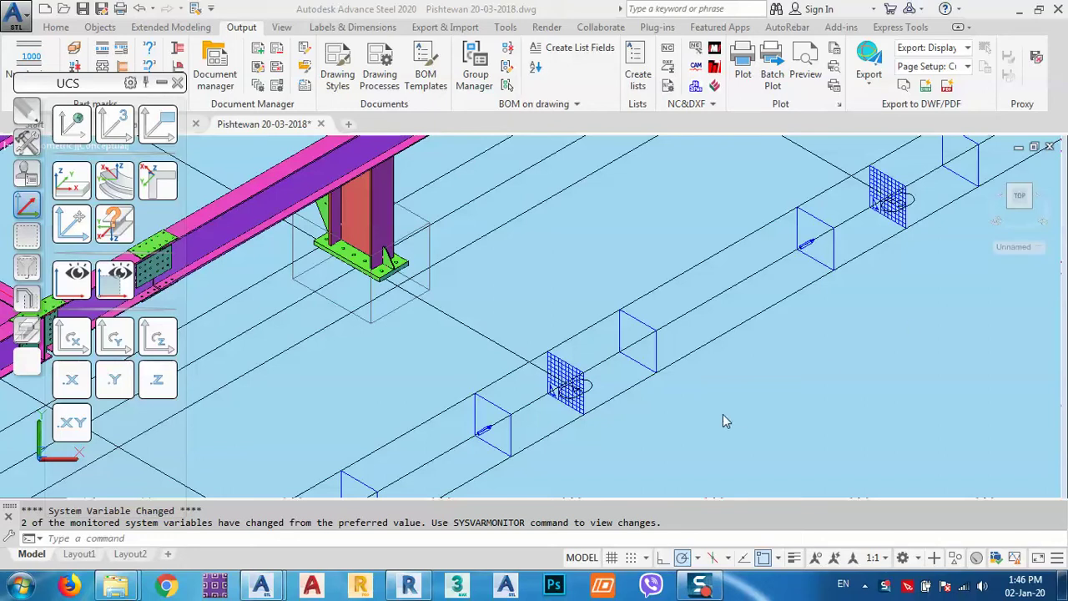
Examine the whole steel building model, then inspect the bolted beam-to-column connection at the outer corner column up close.
{"action": "mouse_move", "coordinate": [703, 589]}
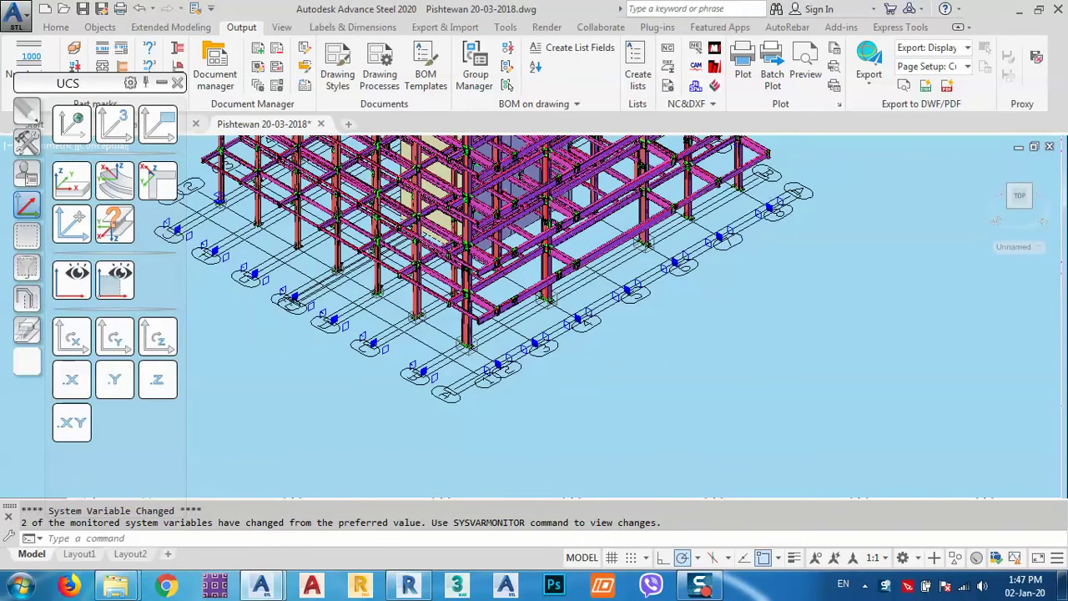
{"action": "scroll", "coordinate": [594, 338], "scroll_direction": "down", "scroll_amount": 1}
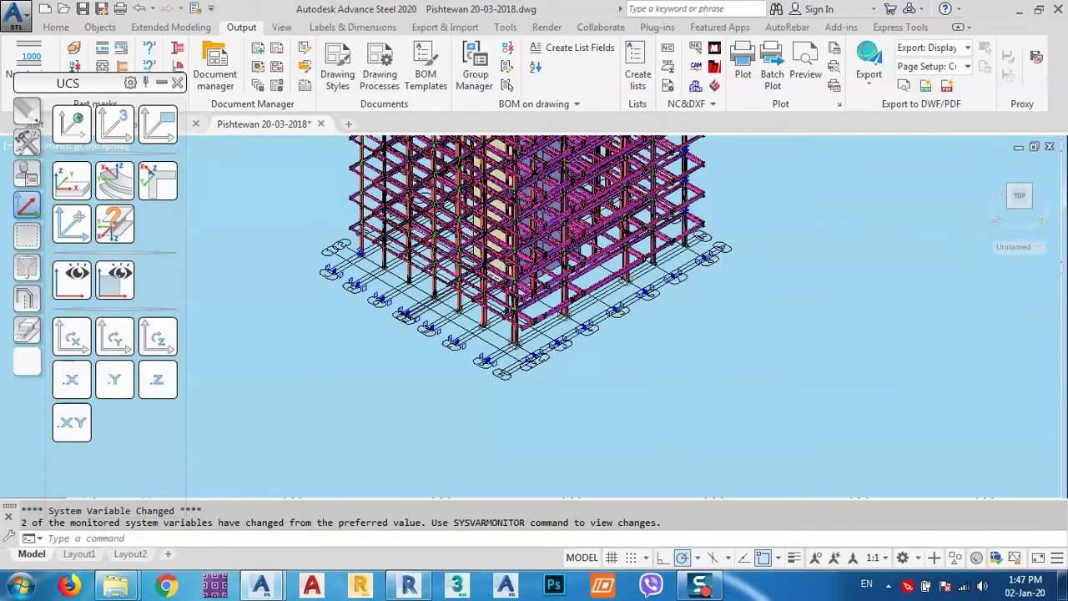
{"action": "scroll", "coordinate": [588, 337], "scroll_direction": "down", "scroll_amount": 1}
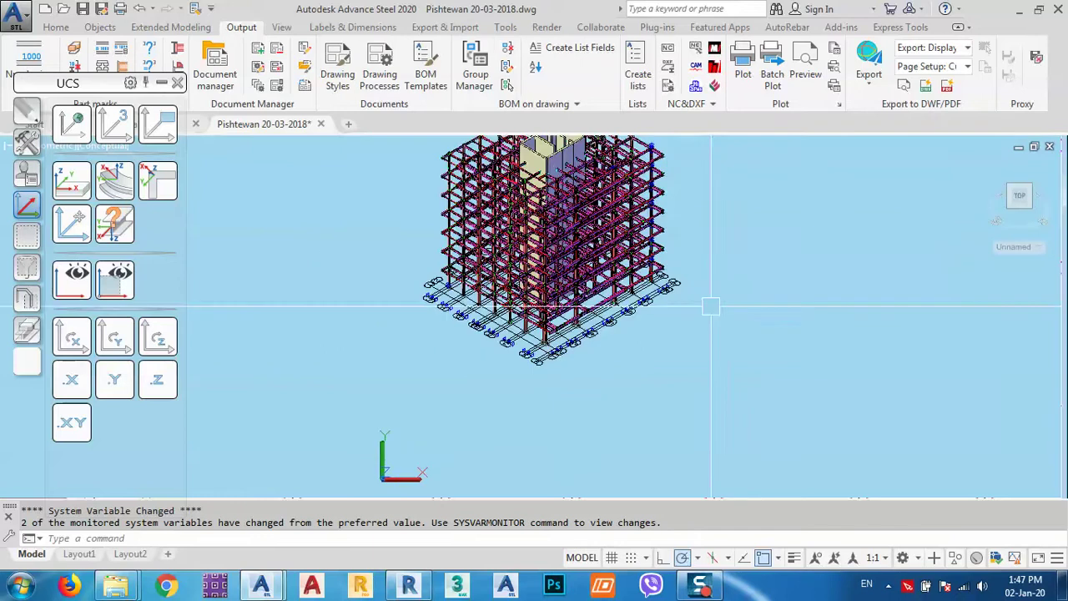
{"action": "middle_click_drag", "start_coordinate": [683, 289], "coordinate": [691, 375]}
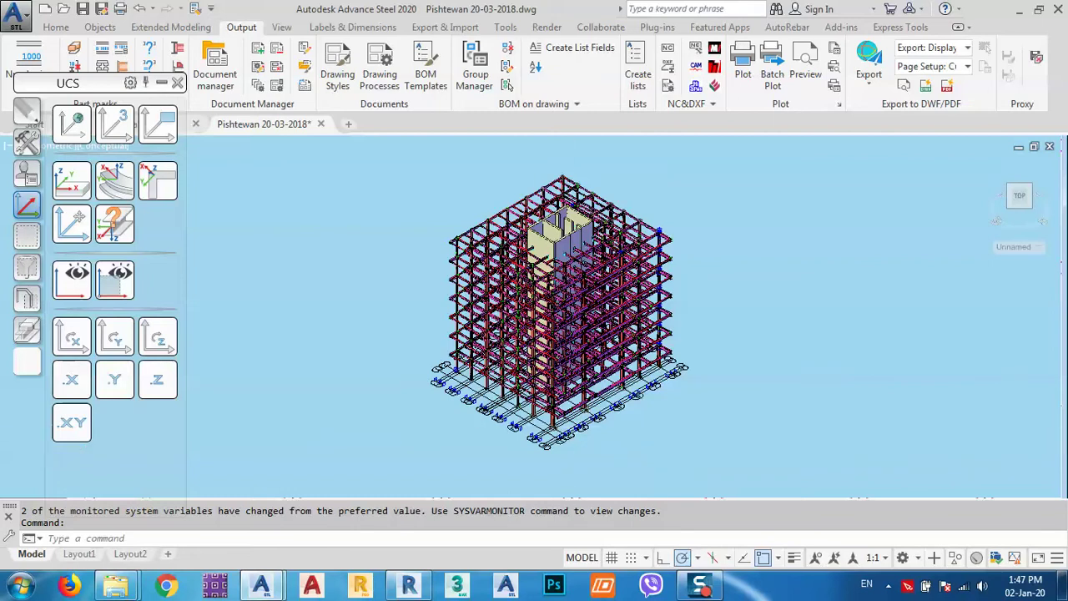
{"action": "scroll", "coordinate": [588, 400], "scroll_direction": "up", "scroll_amount": 2}
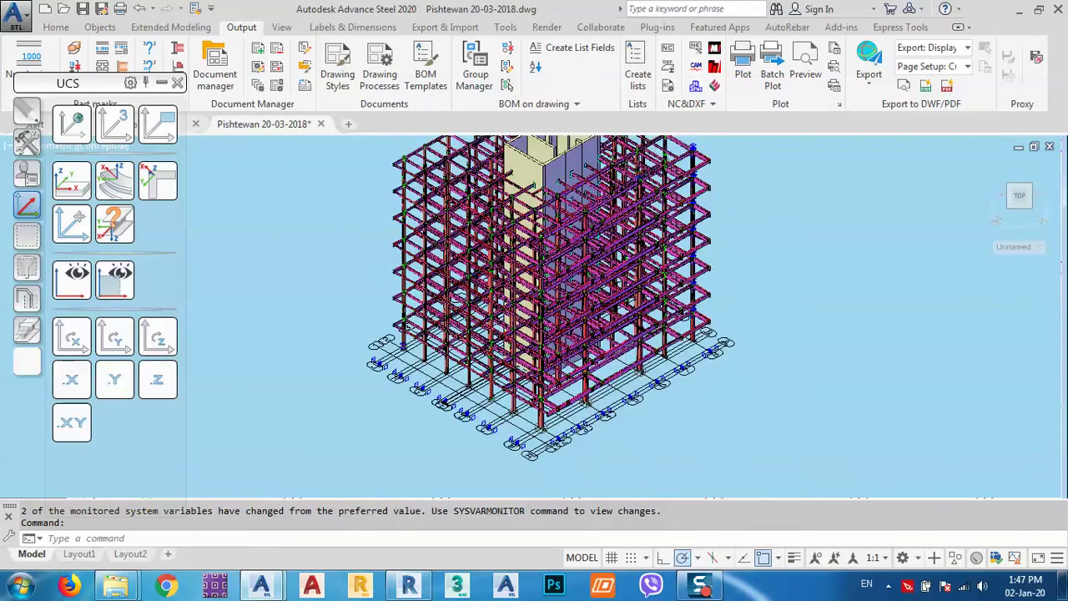
{"action": "scroll", "coordinate": [582, 427], "scroll_direction": "up", "scroll_amount": 2}
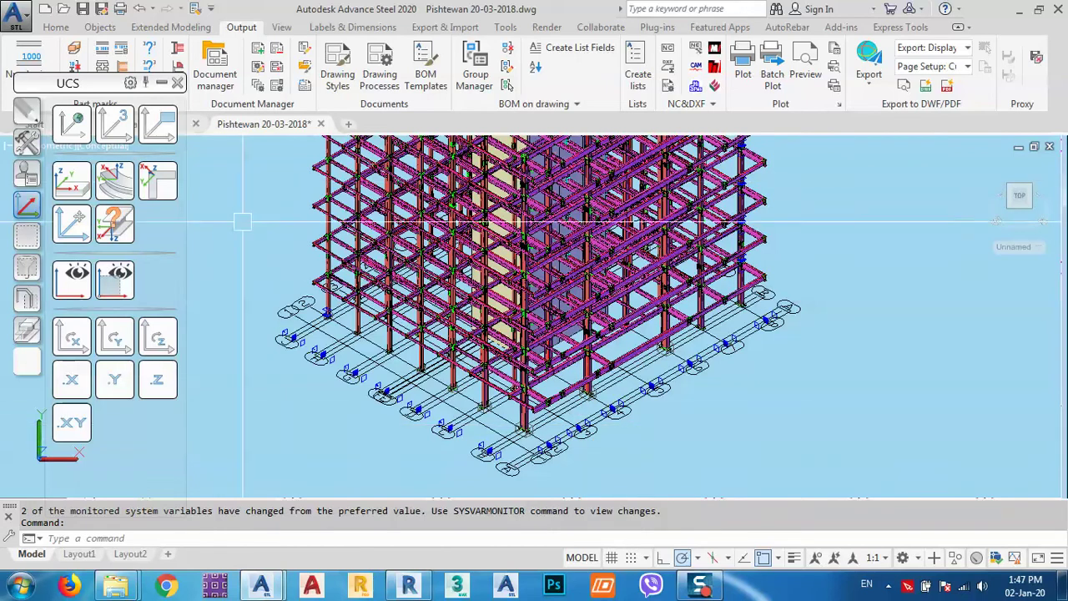
{"action": "scroll", "coordinate": [311, 244], "scroll_direction": "up", "scroll_amount": 4}
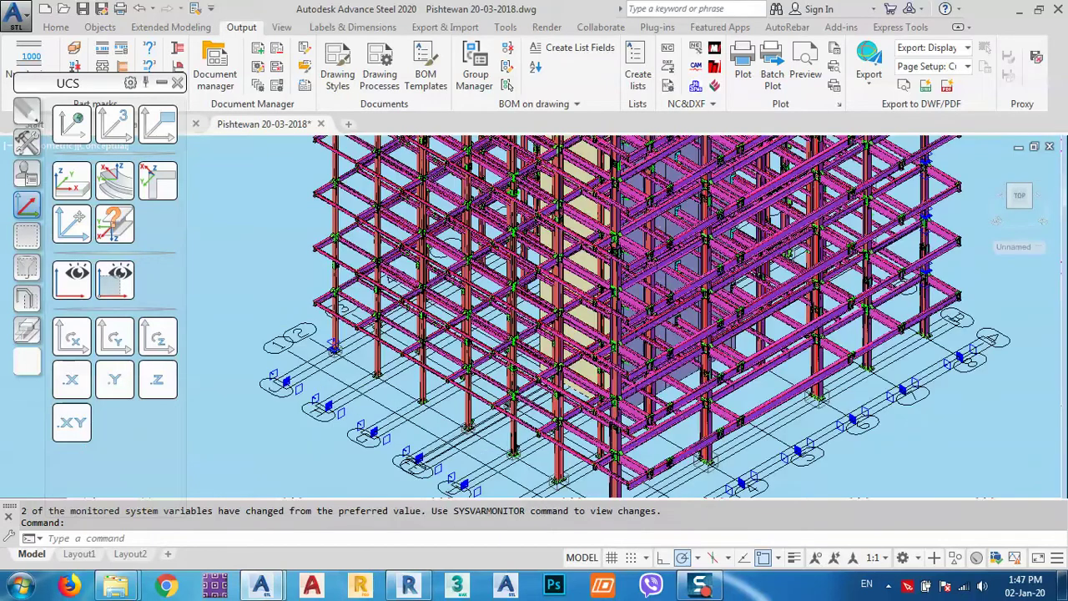
{"action": "scroll", "coordinate": [347, 240], "scroll_direction": "up", "scroll_amount": 2}
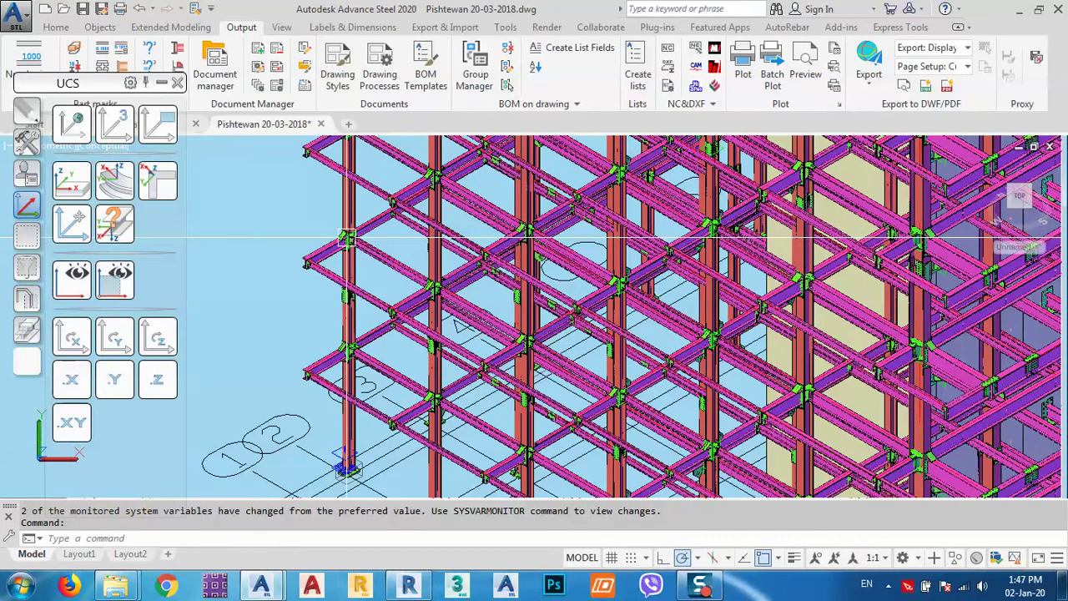
{"action": "scroll", "coordinate": [347, 239], "scroll_direction": "up", "scroll_amount": 2}
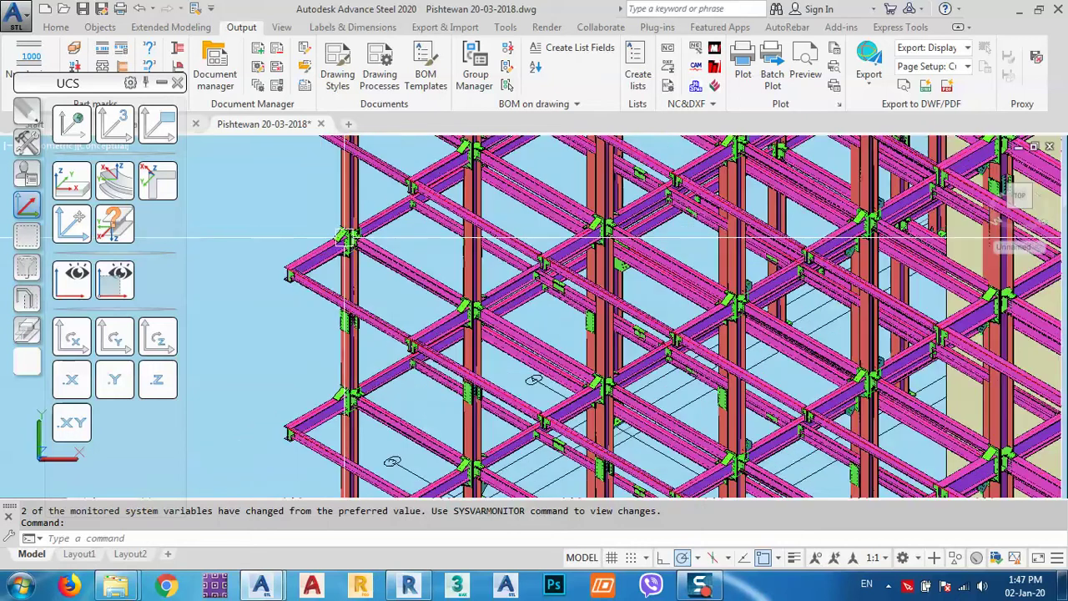
{"action": "scroll", "coordinate": [345, 240], "scroll_direction": "up", "scroll_amount": 6}
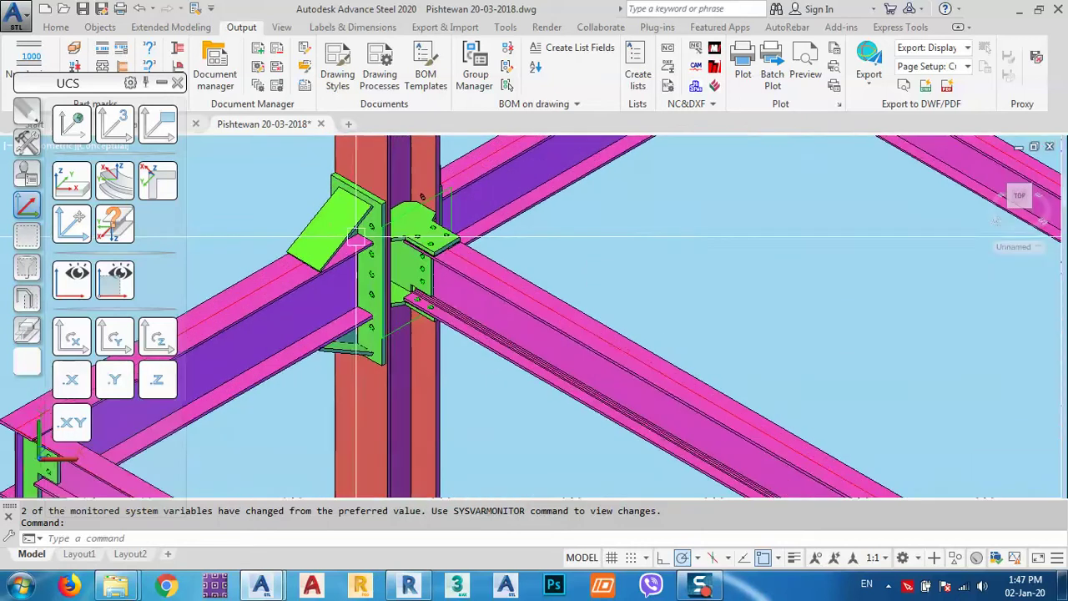
{"action": "middle_click_drag", "start_coordinate": [345, 240], "coordinate": [415, 251]}
{"action": "scroll", "coordinate": [442, 245], "scroll_direction": "up", "scroll_amount": 5}
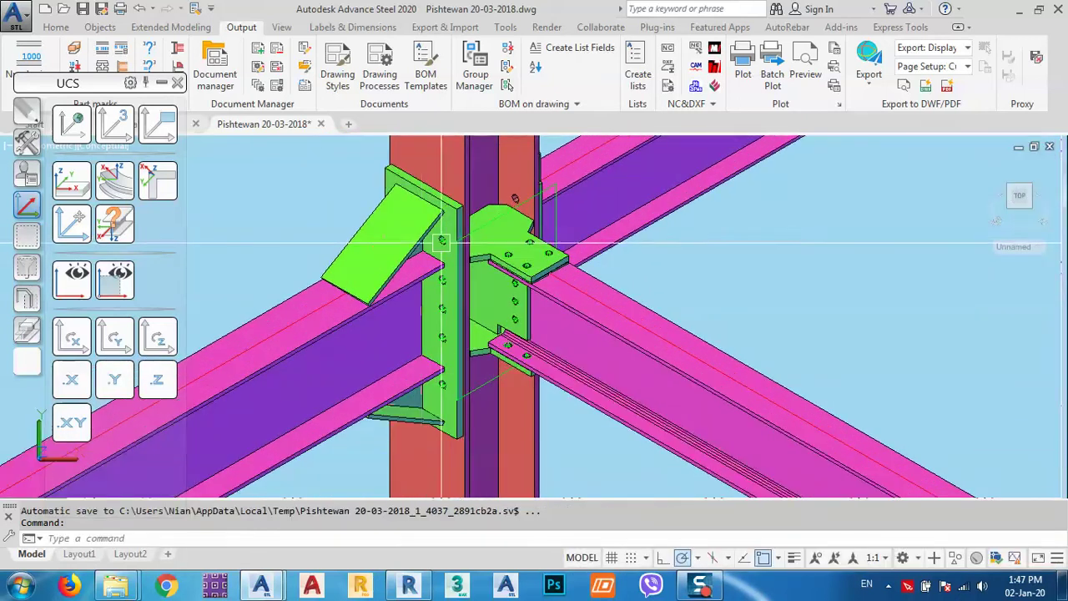
{"action": "scroll", "coordinate": [417, 237], "scroll_direction": "up", "scroll_amount": 5}
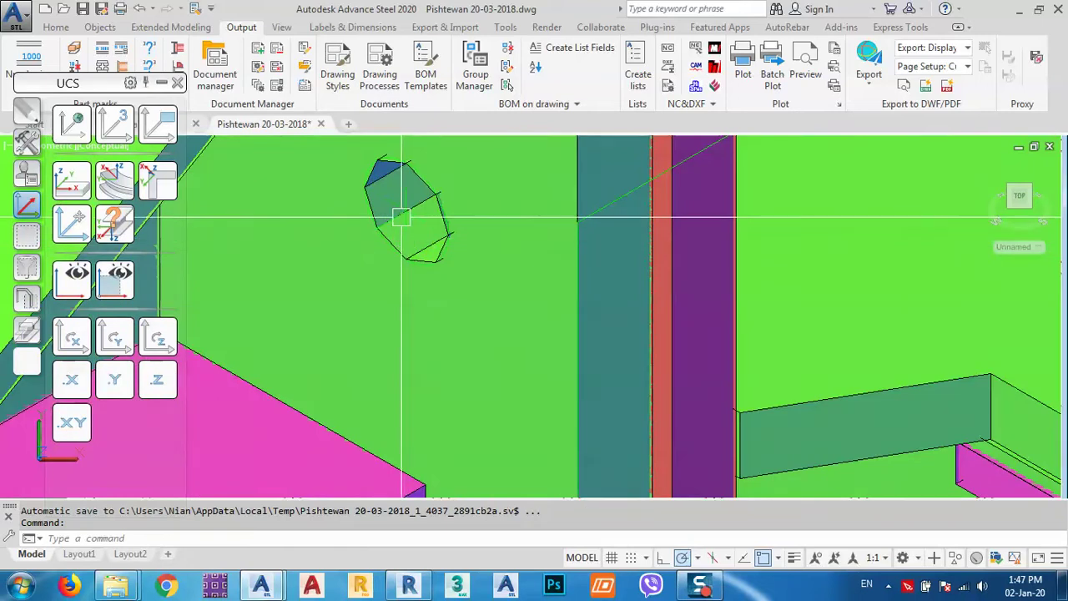
Inspect a bolt hole, the sloped stiffener plate and the neighbouring parts of the column connection.
{"action": "left_click", "coordinate": [397, 232]}
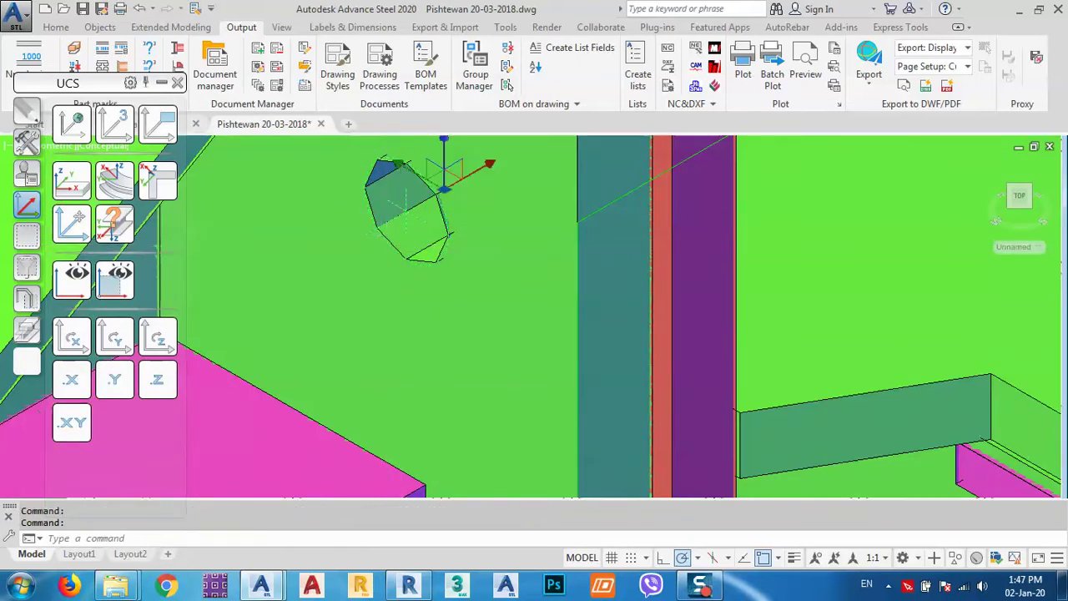
{"action": "scroll", "coordinate": [417, 243], "scroll_direction": "down", "scroll_amount": 4}
{"action": "key", "text": "Escape"}
{"action": "mouse_move", "coordinate": [345, 257]}
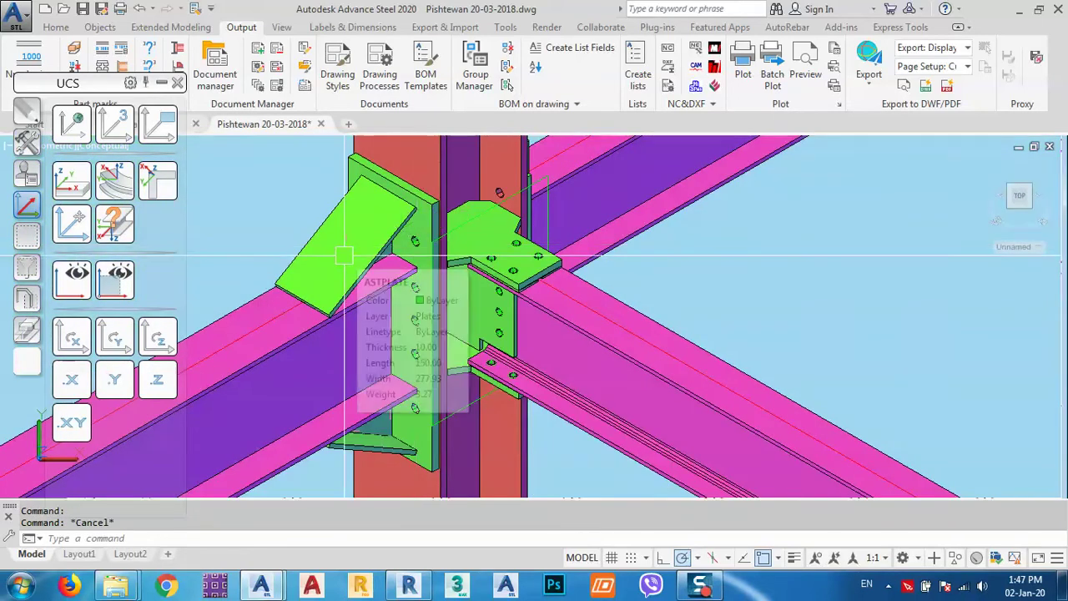
{"action": "left_click", "coordinate": [479, 254]}
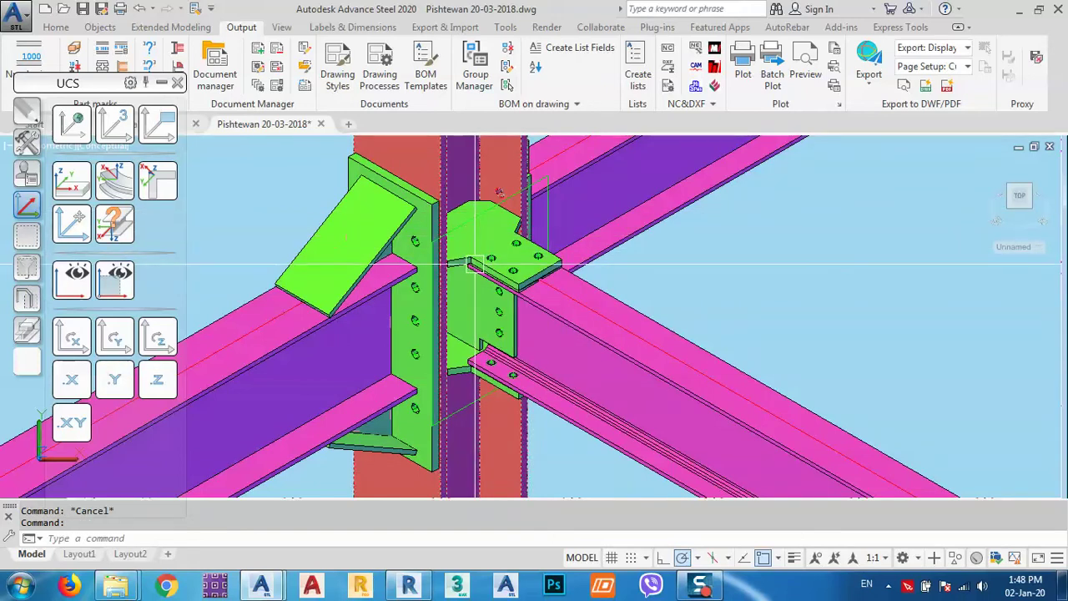
{"action": "key", "text": "Escape"}
Set the display type to Standard for the connection's upper flange plate and all similar plates in the model.
{"action": "scroll", "coordinate": [477, 256], "scroll_direction": "up", "scroll_amount": 5}
{"action": "left_click", "coordinate": [478, 256]}
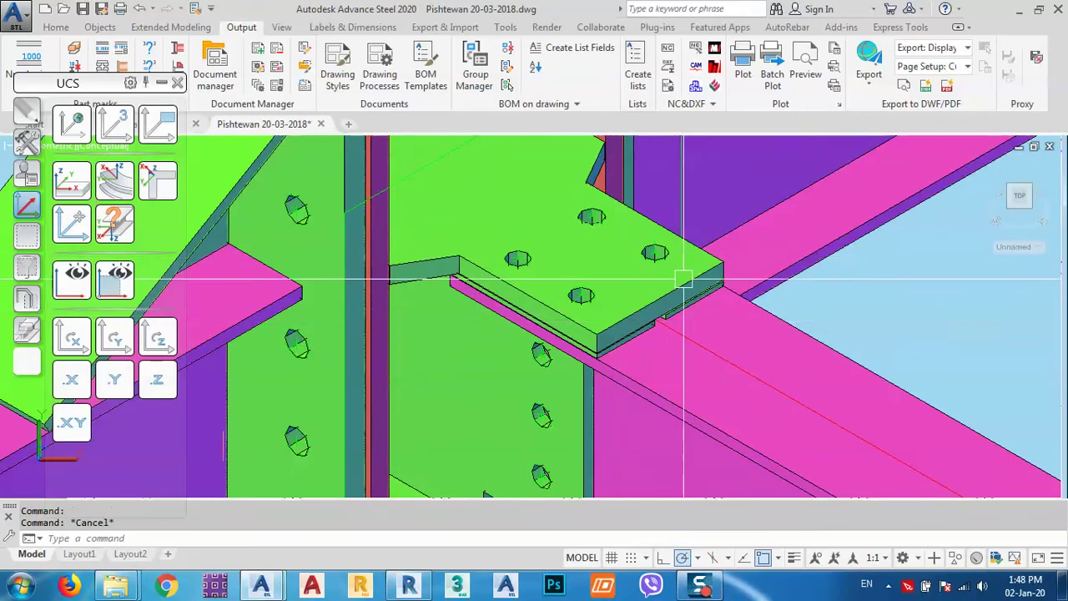
{"action": "left_click", "coordinate": [641, 277]}
{"action": "scroll", "coordinate": [643, 268], "scroll_direction": "down", "scroll_amount": 5}
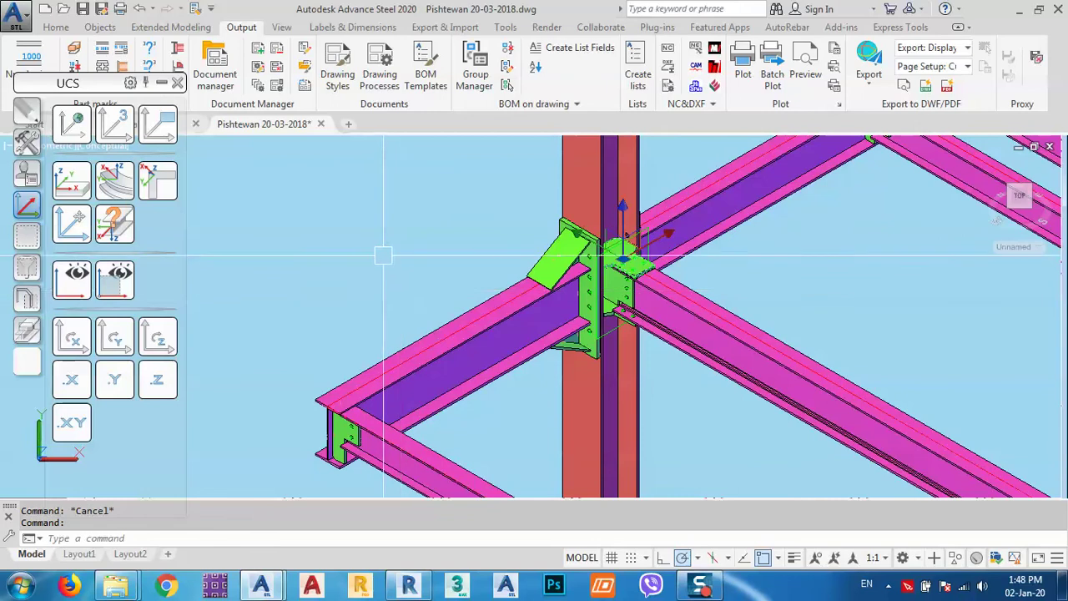
{"action": "right_click", "coordinate": [402, 290]}
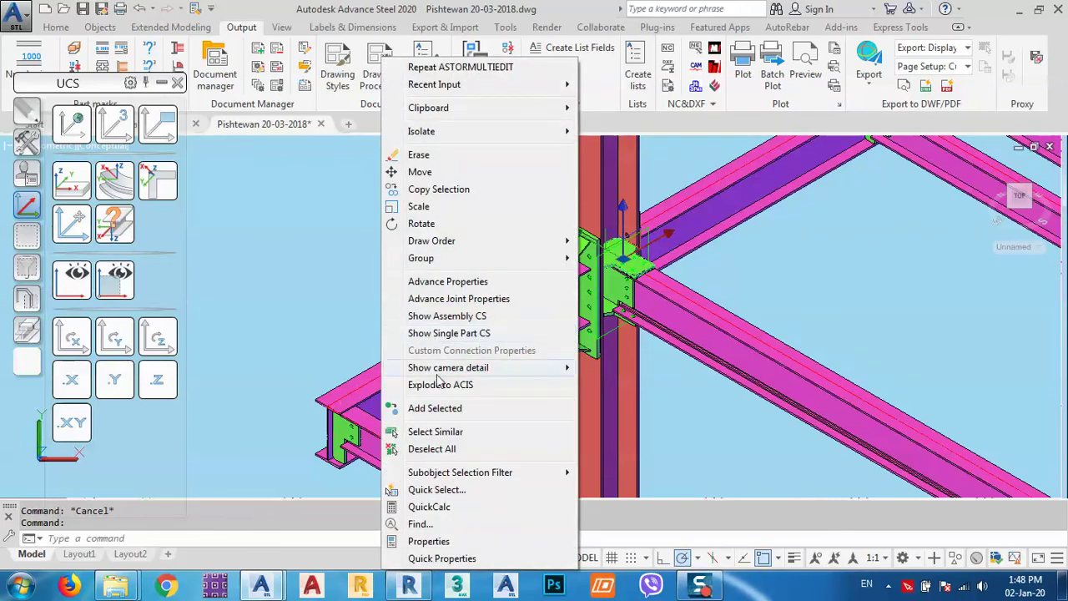
{"action": "left_click", "coordinate": [446, 433]}
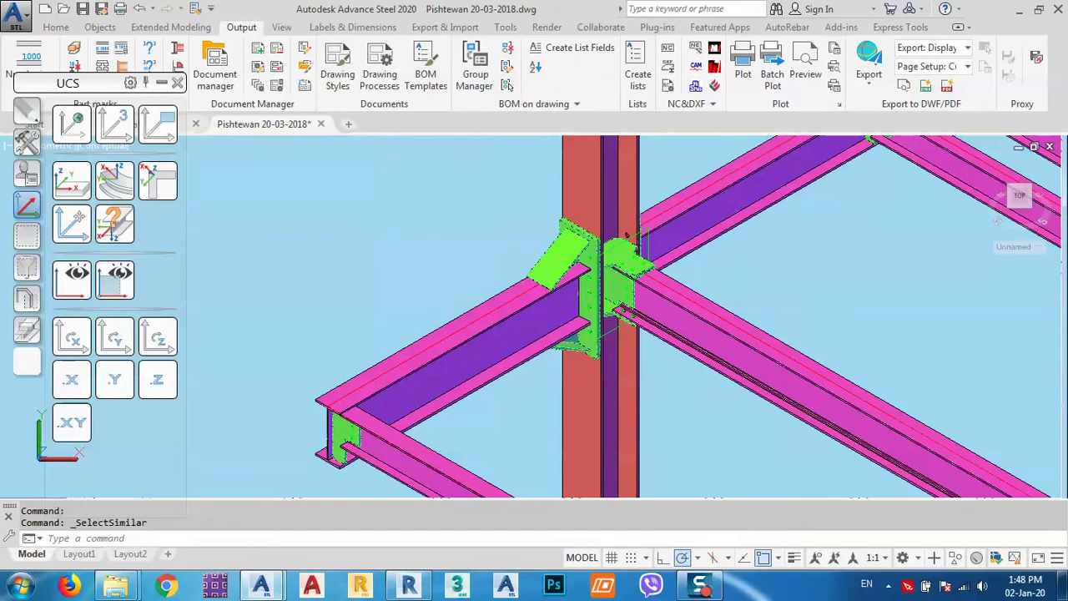
{"action": "right_click", "coordinate": [377, 276]}
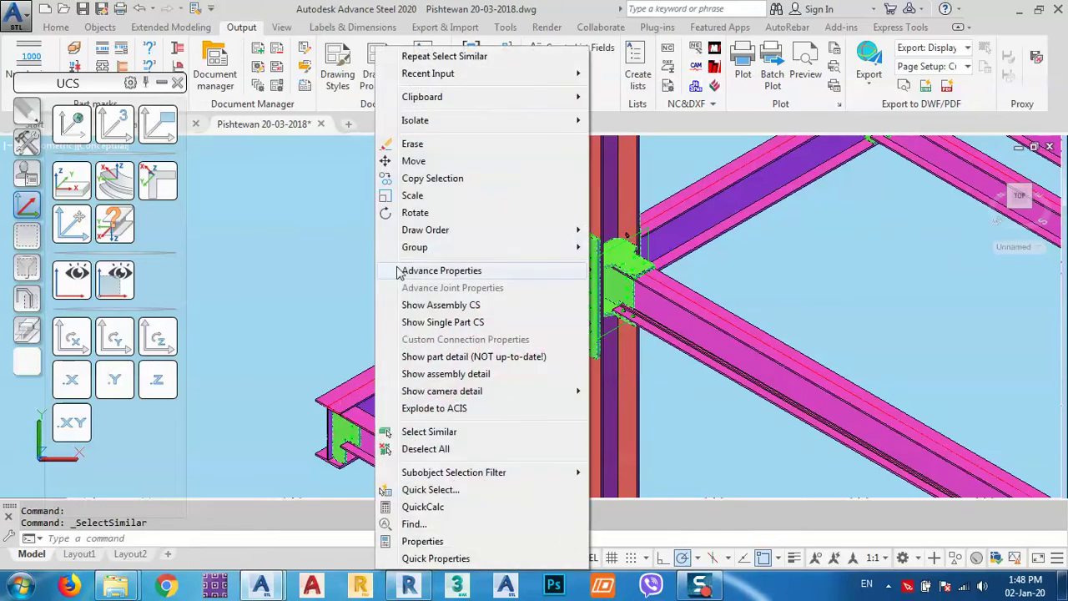
{"action": "left_click", "coordinate": [398, 272]}
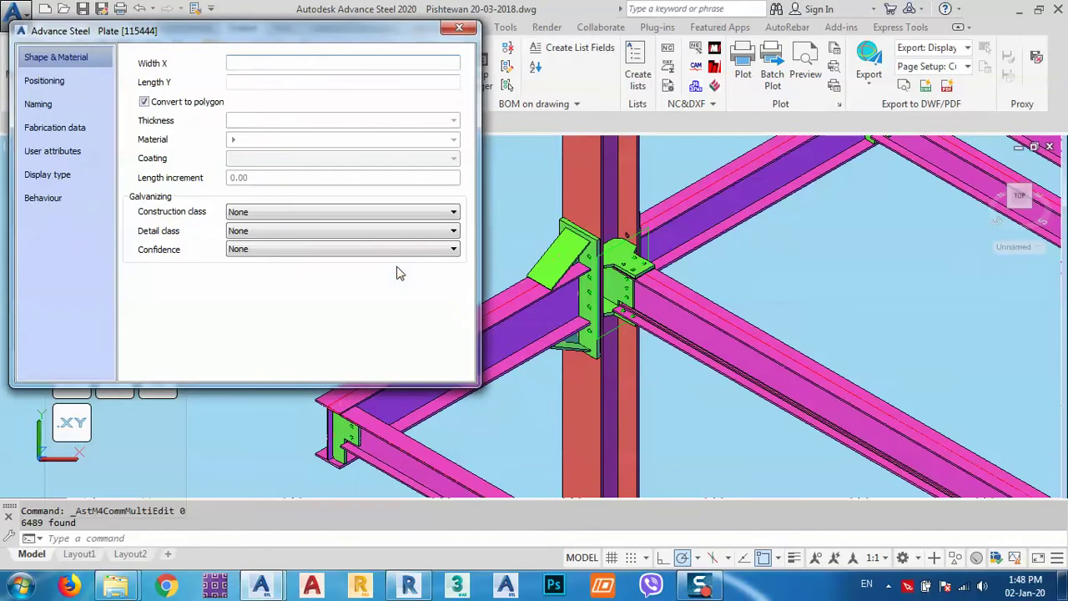
{"action": "left_click", "coordinate": [48, 175]}
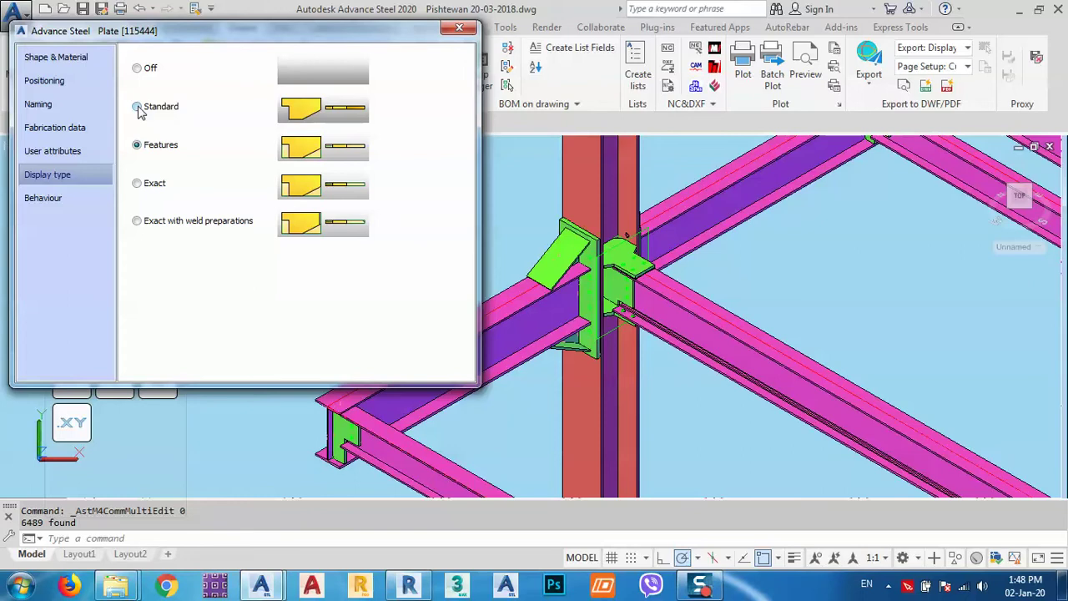
{"action": "left_click", "coordinate": [137, 107]}
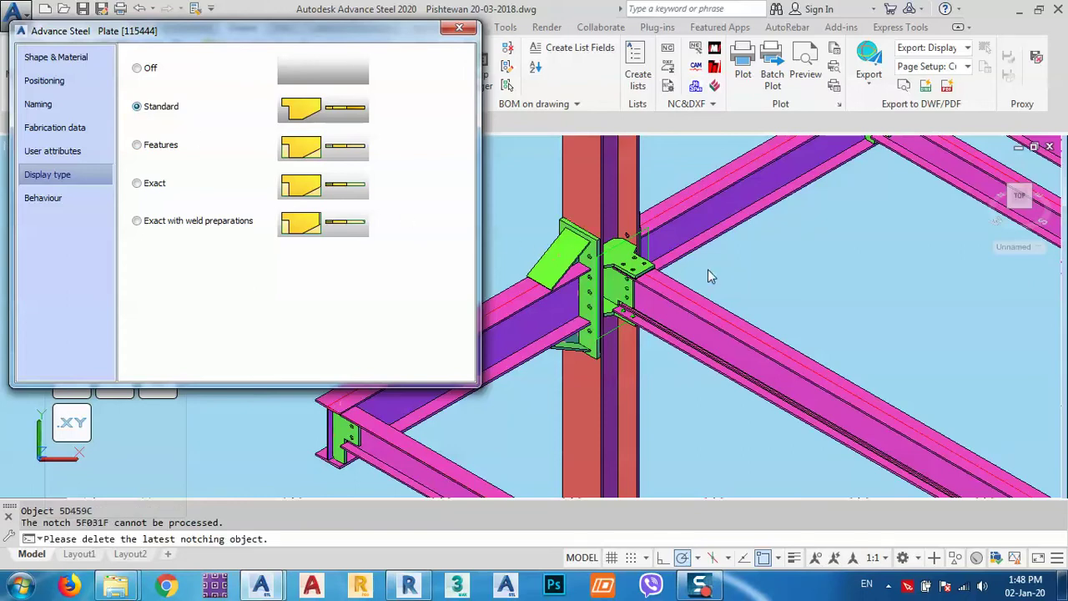
{"action": "left_click", "coordinate": [459, 29]}
Examine the bolt holes in the connection plates and in the lower flange of the adjoining beam.
{"action": "scroll", "coordinate": [635, 264], "scroll_direction": "up", "scroll_amount": 5}
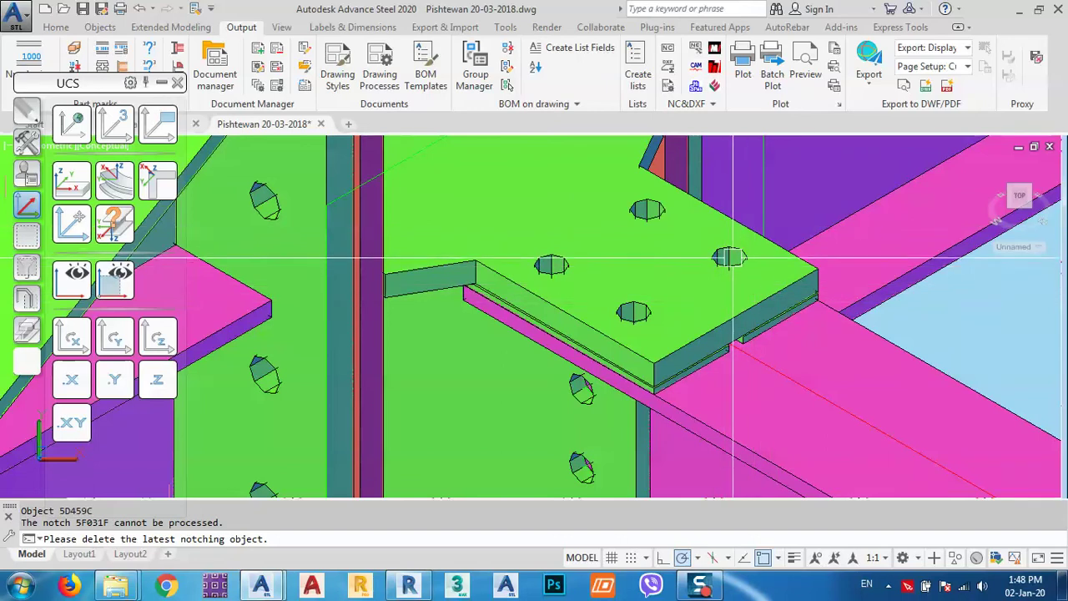
{"action": "scroll", "coordinate": [755, 284], "scroll_direction": "down", "scroll_amount": 5}
{"action": "scroll", "coordinate": [471, 311], "scroll_direction": "down", "scroll_amount": 4}
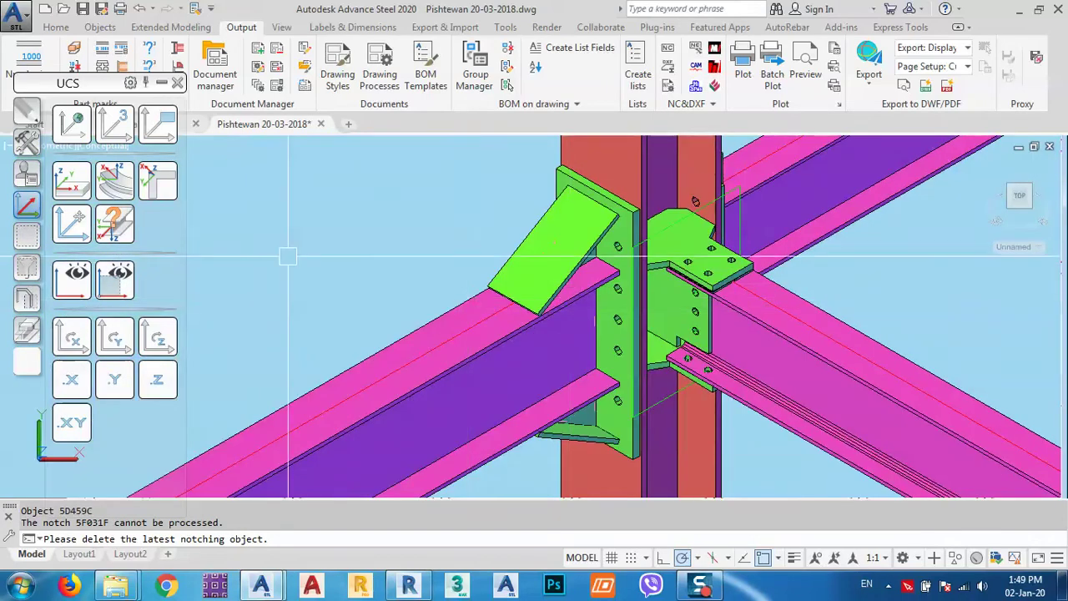
{"action": "middle_click_drag", "start_coordinate": [274, 445], "coordinate": [366, 445]}
{"action": "scroll", "coordinate": [501, 275], "scroll_direction": "up", "scroll_amount": 8}
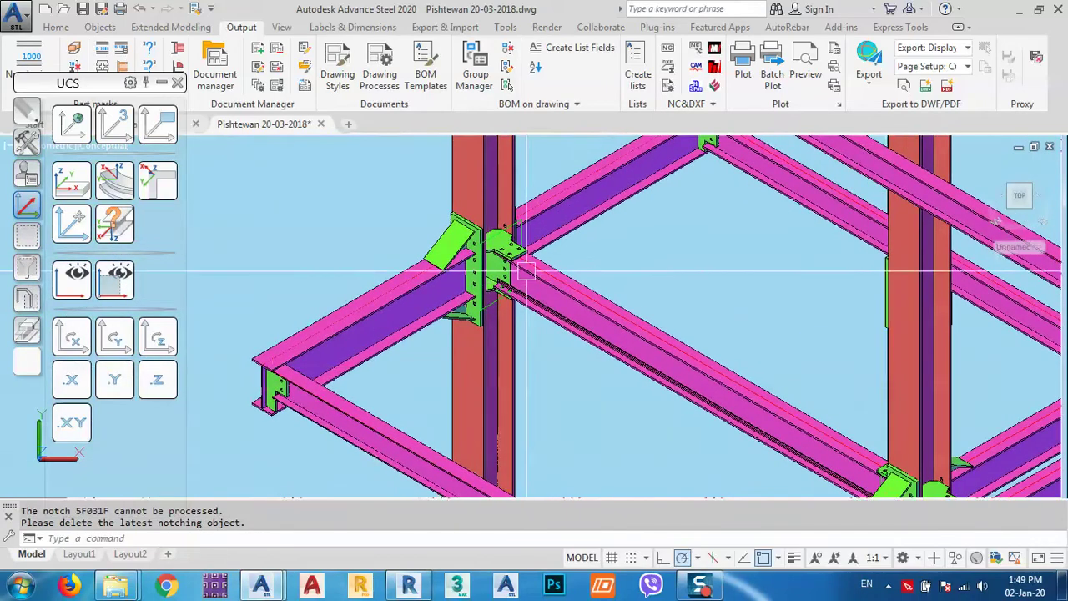
{"action": "key", "text": "Escape"}
{"action": "scroll", "coordinate": [448, 310], "scroll_direction": "up", "scroll_amount": 3}
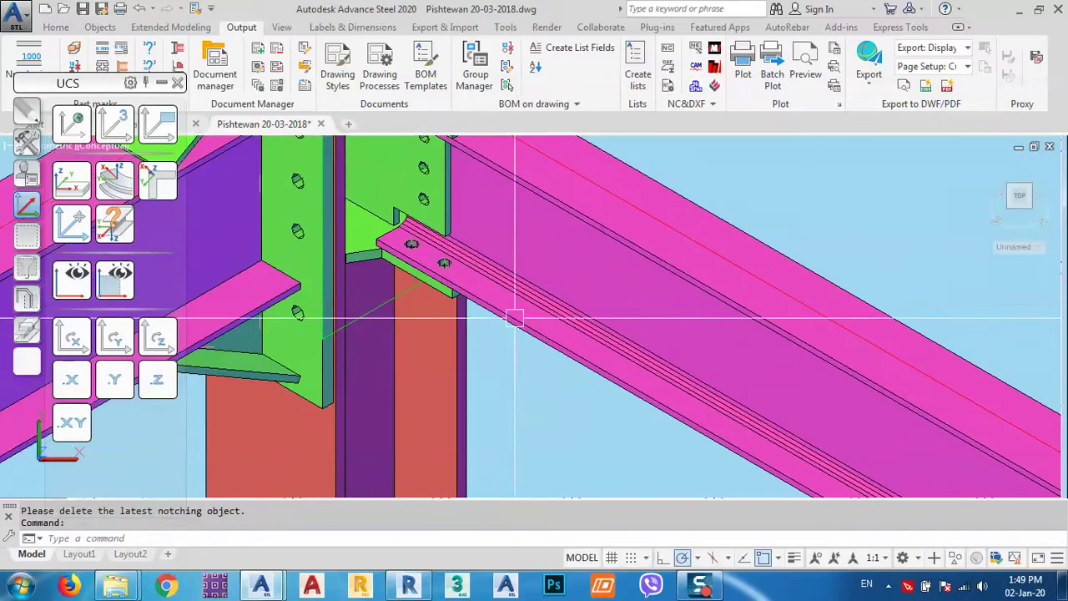
{"action": "scroll", "coordinate": [409, 317], "scroll_direction": "up", "scroll_amount": 4}
{"action": "scroll", "coordinate": [407, 324], "scroll_direction": "down", "scroll_amount": 5}
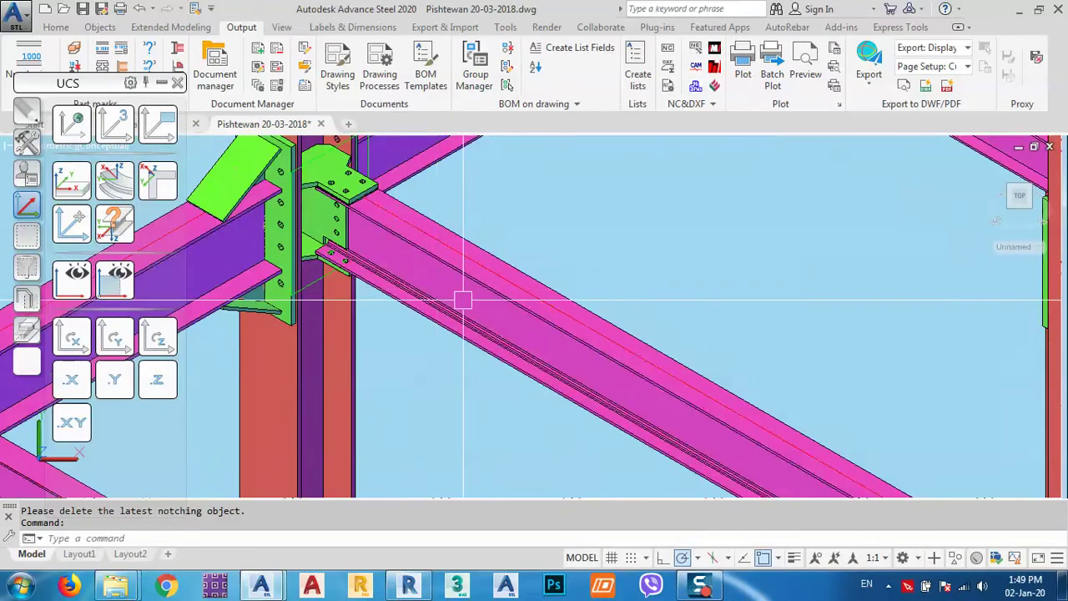
Set the display type to Standard for the I-beam framing into the column and all similar beams in the model.
{"action": "left_click", "coordinate": [463, 300]}
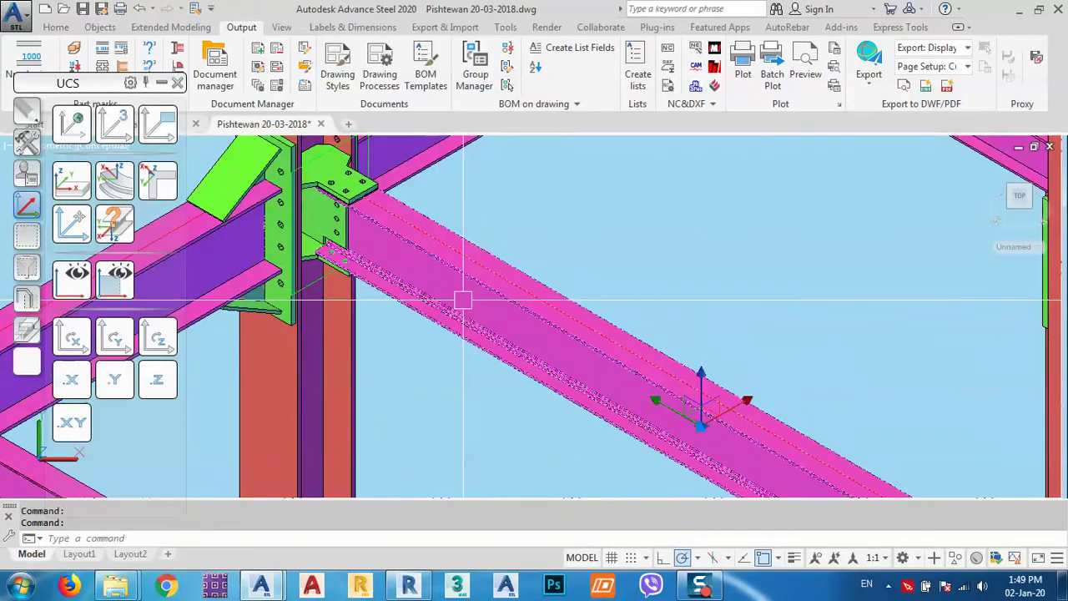
{"action": "right_click", "coordinate": [678, 401]}
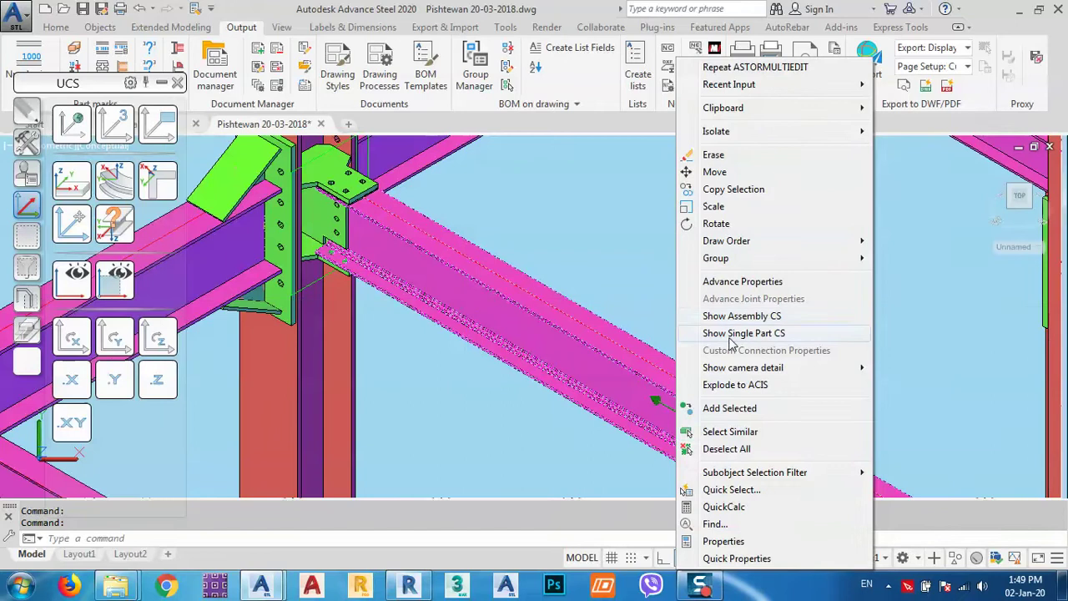
{"action": "left_click", "coordinate": [750, 433]}
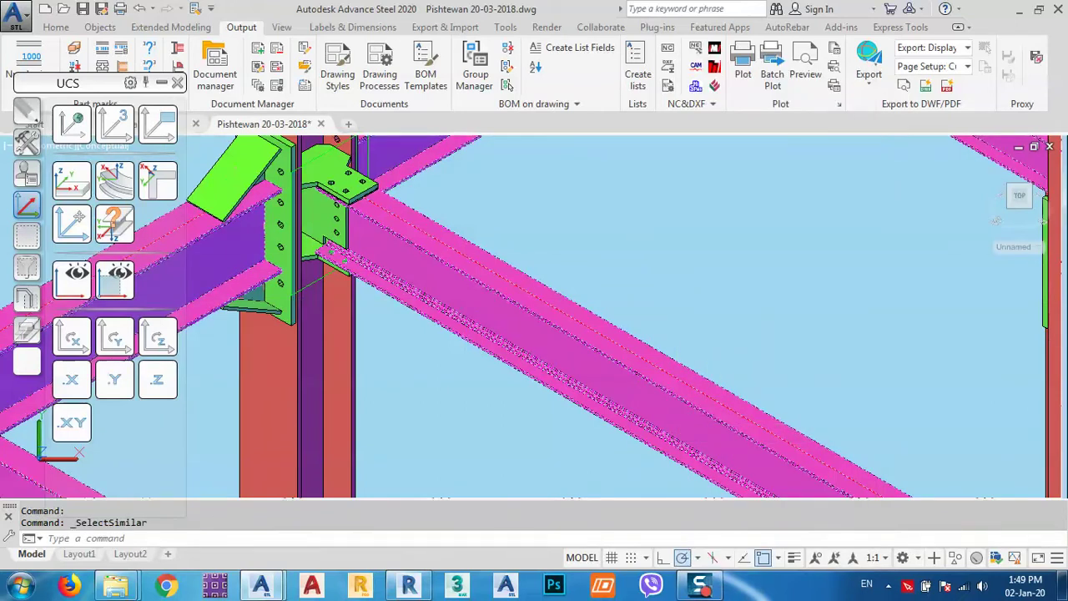
{"action": "right_click", "coordinate": [635, 264]}
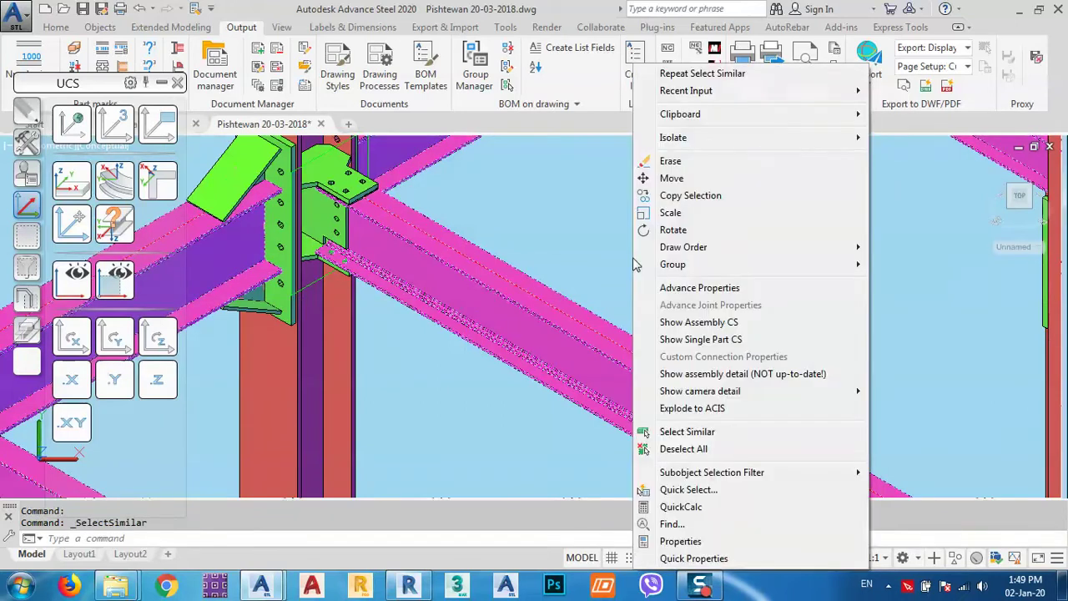
{"action": "left_click", "coordinate": [694, 287]}
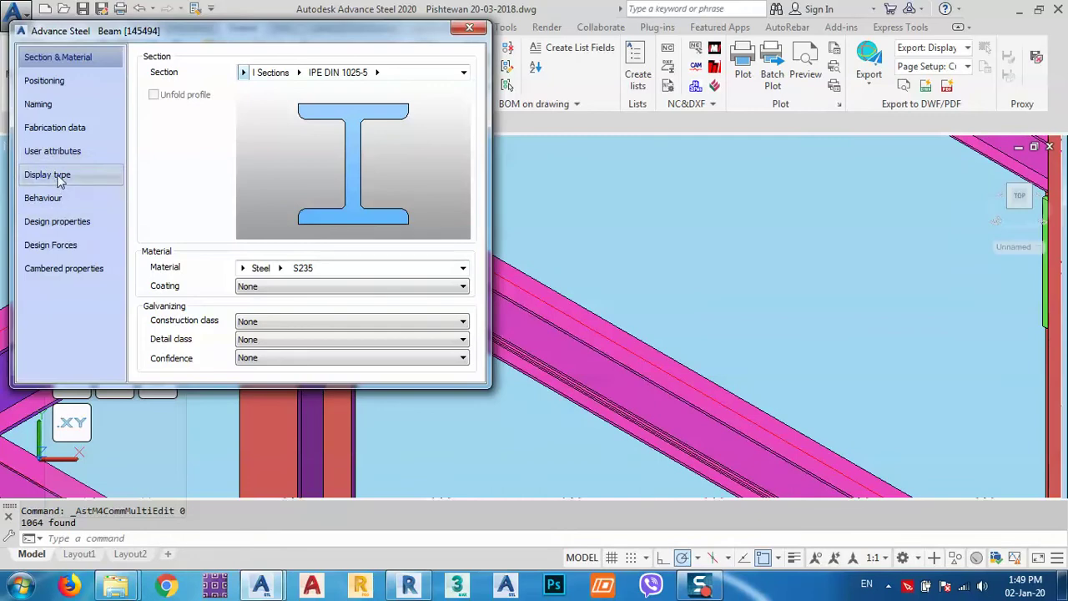
{"action": "left_click", "coordinate": [58, 176]}
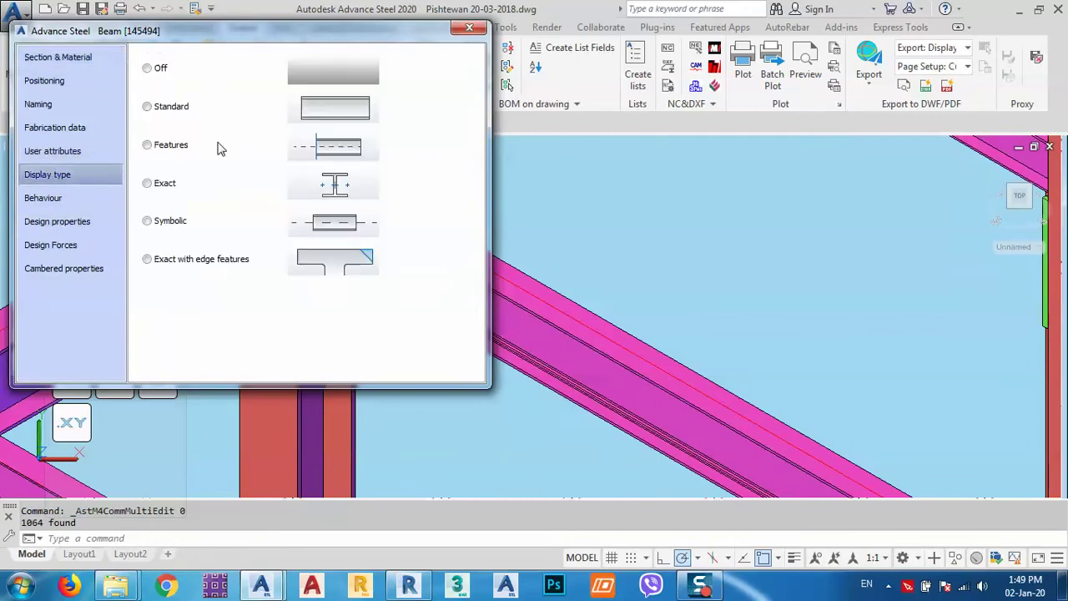
{"action": "left_click", "coordinate": [147, 107]}
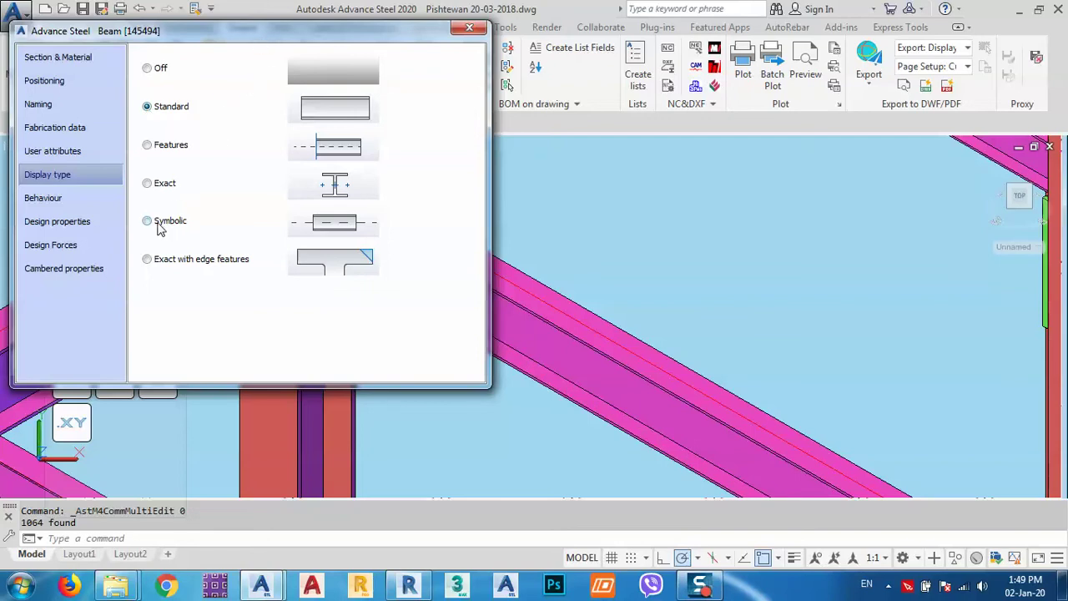
Try the Symbolic display type on the selected beams and view the resulting framing around the columns.
{"action": "left_click_drag", "start_coordinate": [188, 36], "coordinate": [200, 260]}
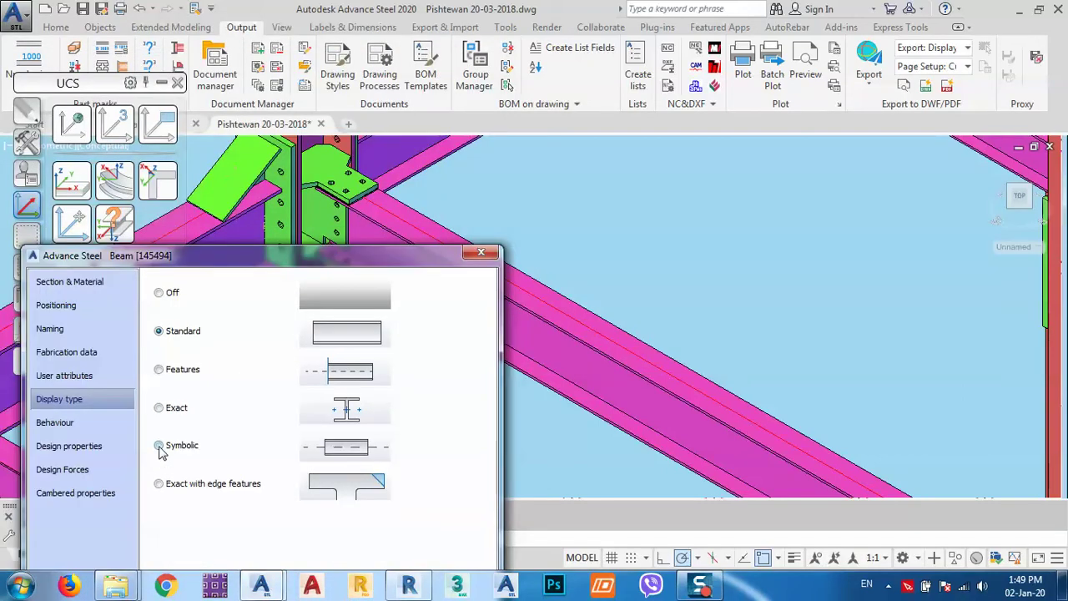
{"action": "left_click", "coordinate": [159, 446]}
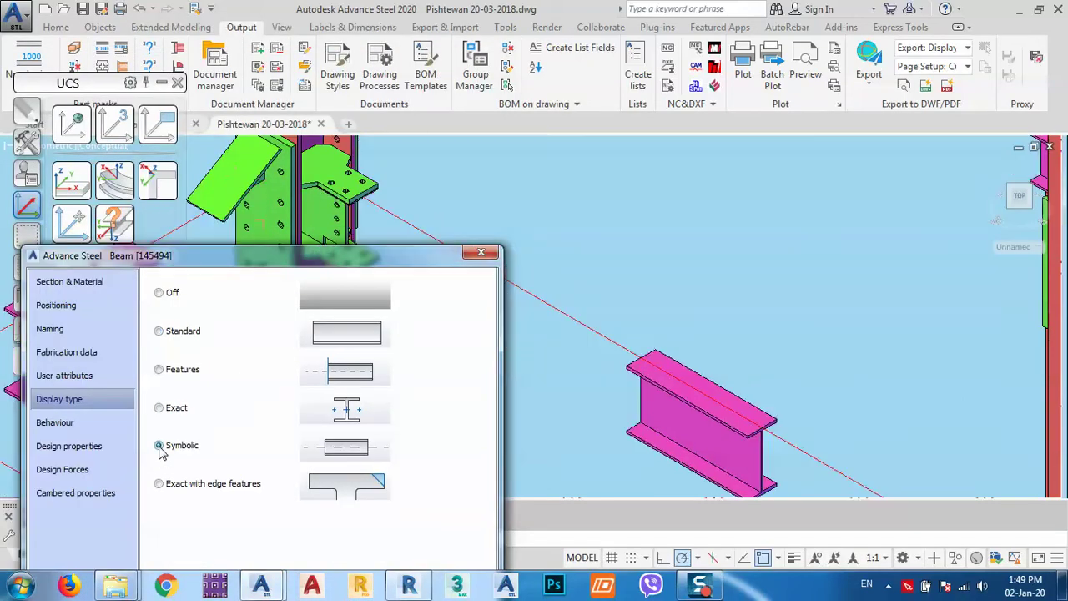
{"action": "left_click_drag", "start_coordinate": [402, 261], "coordinate": [367, 262]}
{"action": "scroll", "coordinate": [840, 419], "scroll_direction": "down", "scroll_amount": 5}
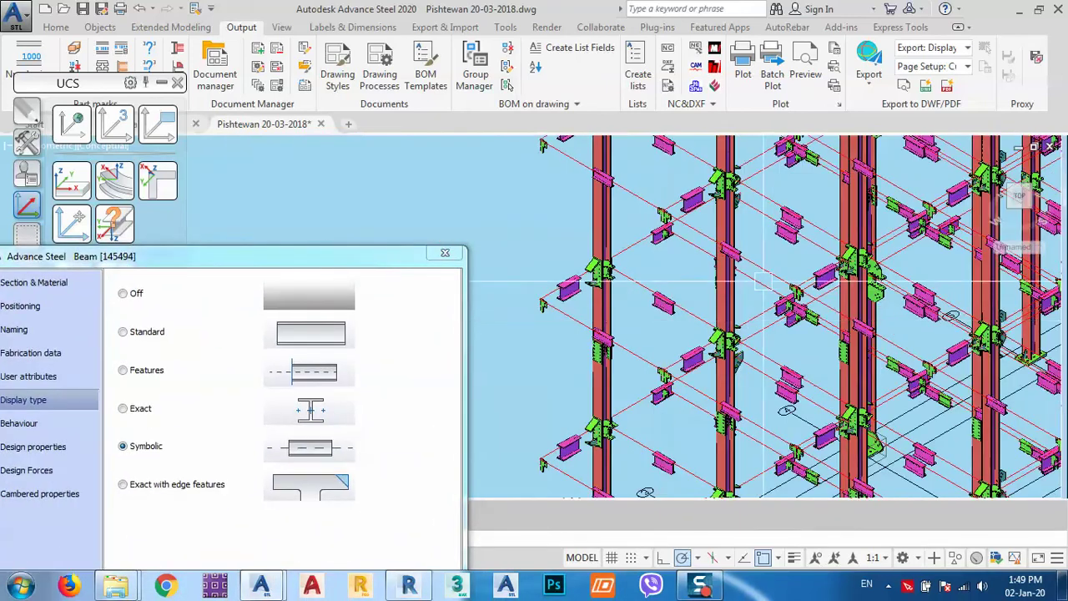
{"action": "scroll", "coordinate": [718, 351], "scroll_direction": "up", "scroll_amount": 5}
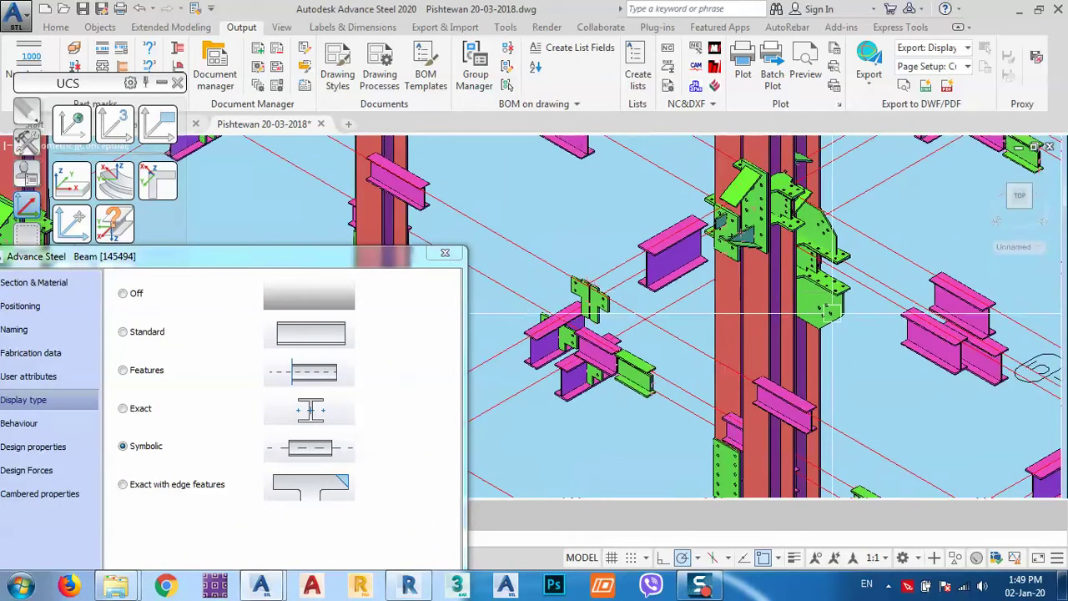
{"action": "middle_click_drag", "start_coordinate": [469, 316], "coordinate": [575, 296]}
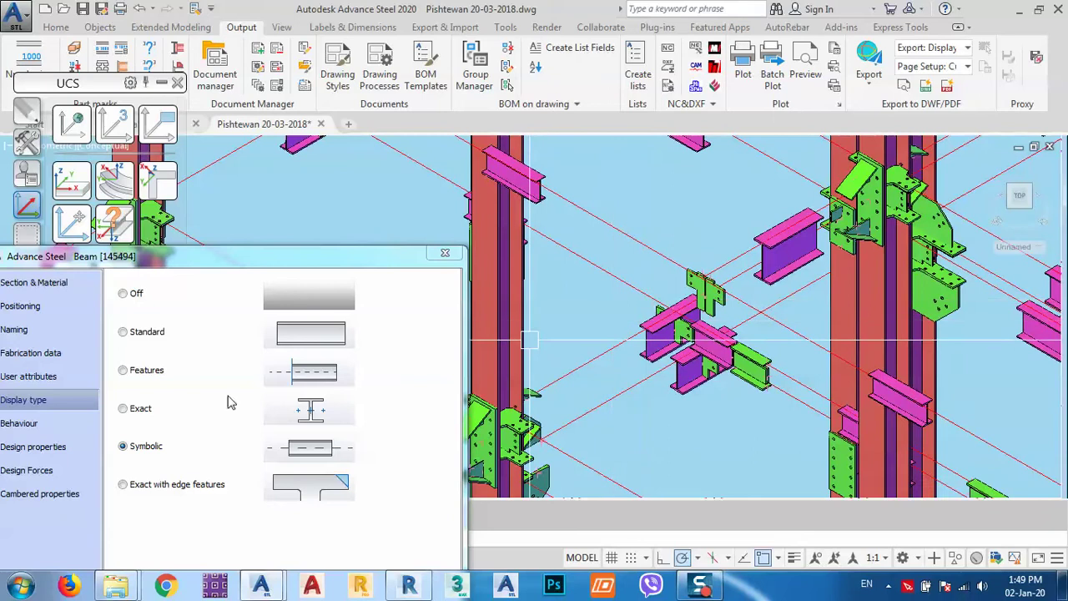
Return the selected beams to the Standard display type and close their properties.
{"action": "left_click", "coordinate": [125, 333]}
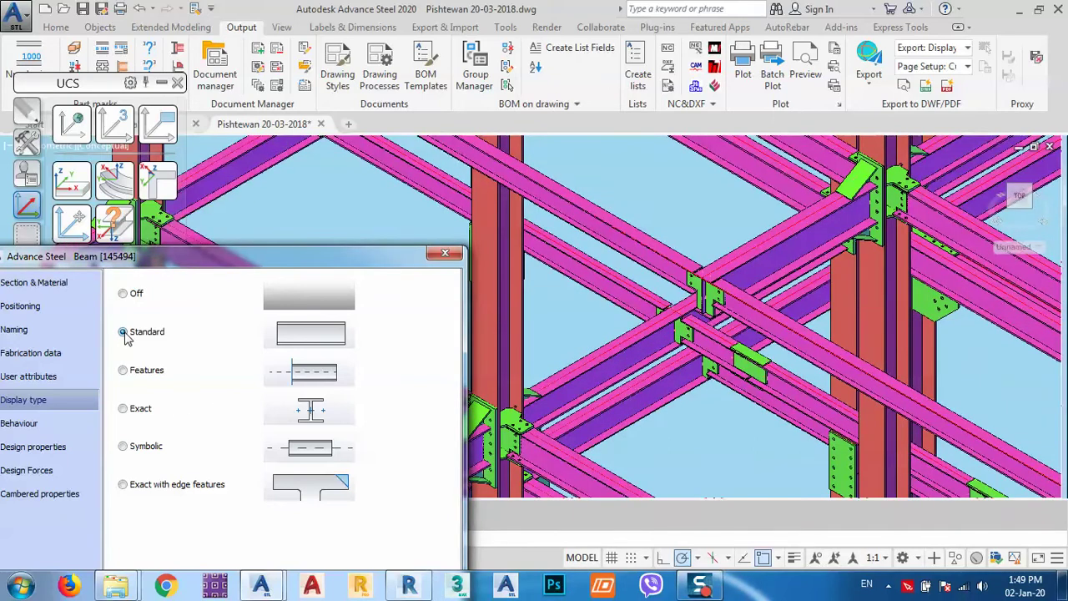
{"action": "left_click", "coordinate": [443, 251]}
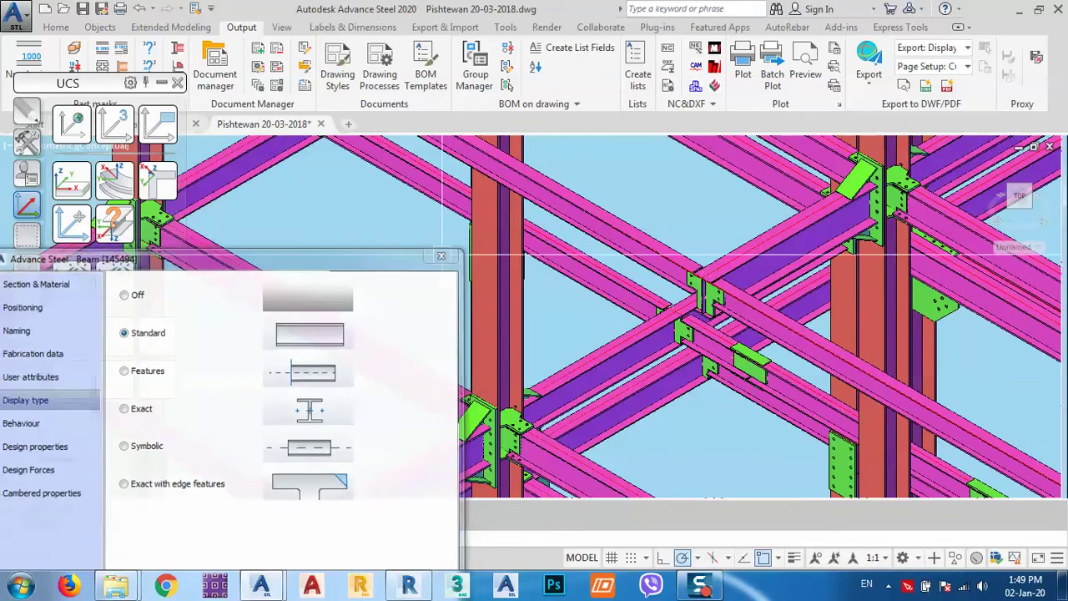
Examine the bolt holes in the lower beam flange at a column connection and the base plate of an outer column.
{"action": "middle_click_drag", "start_coordinate": [426, 333], "coordinate": [573, 174]}
{"action": "scroll", "coordinate": [624, 273], "scroll_direction": "up", "scroll_amount": 2}
{"action": "scroll", "coordinate": [622, 271], "scroll_direction": "up", "scroll_amount": 6}
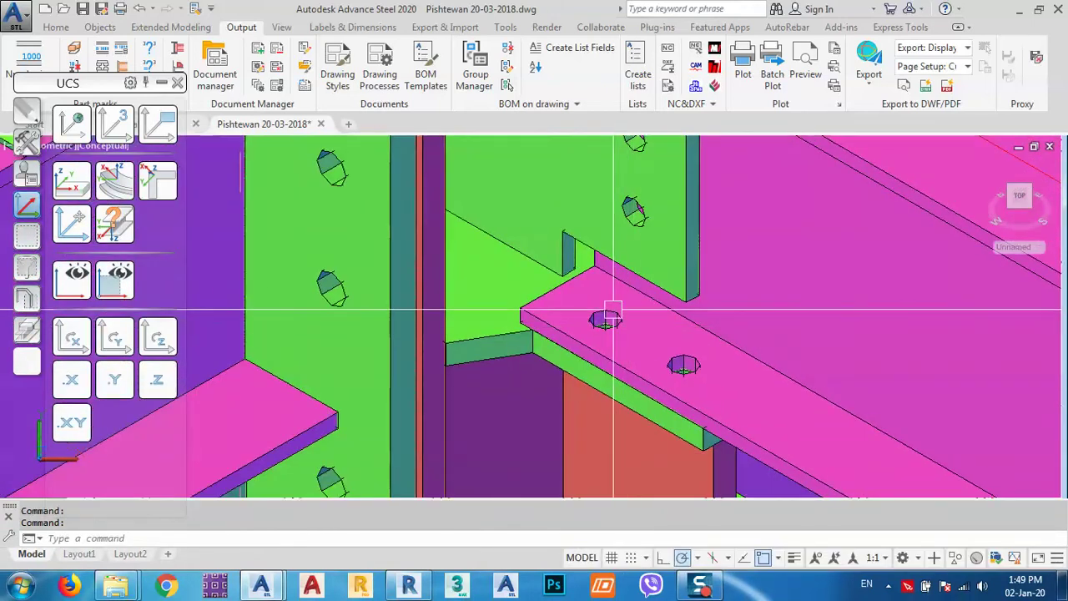
{"action": "scroll", "coordinate": [369, 275], "scroll_direction": "down", "scroll_amount": 10}
{"action": "scroll", "coordinate": [368, 275], "scroll_direction": "down", "scroll_amount": 3}
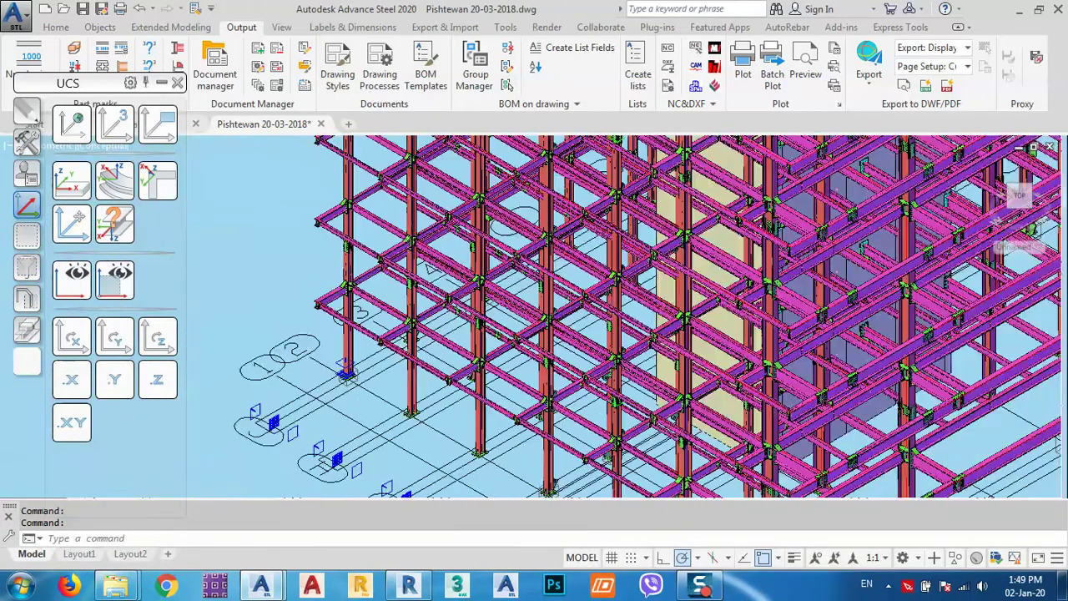
{"action": "scroll", "coordinate": [368, 274], "scroll_direction": "down", "scroll_amount": 2}
{"action": "middle_click_drag", "start_coordinate": [658, 431], "coordinate": [483, 436]}
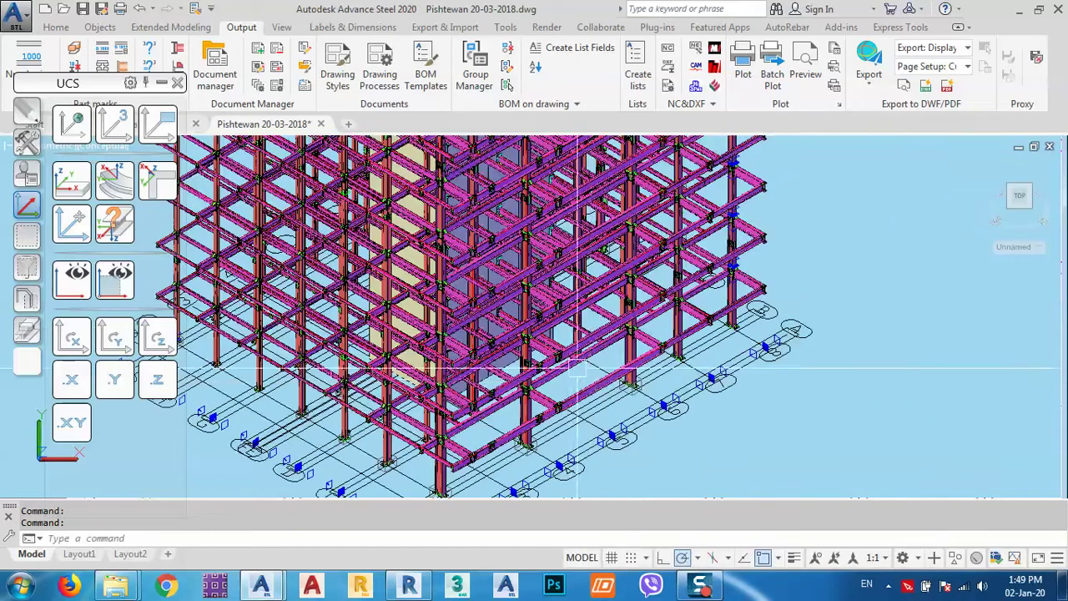
{"action": "scroll", "coordinate": [573, 375], "scroll_direction": "up", "scroll_amount": 5}
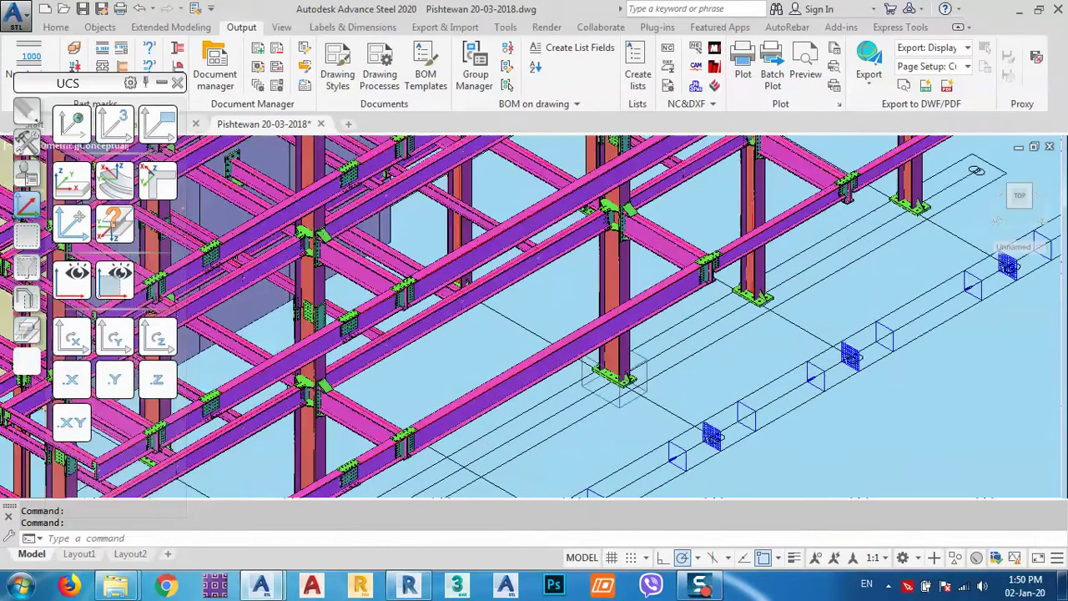
{"action": "scroll", "coordinate": [614, 386], "scroll_direction": "up", "scroll_amount": 4}
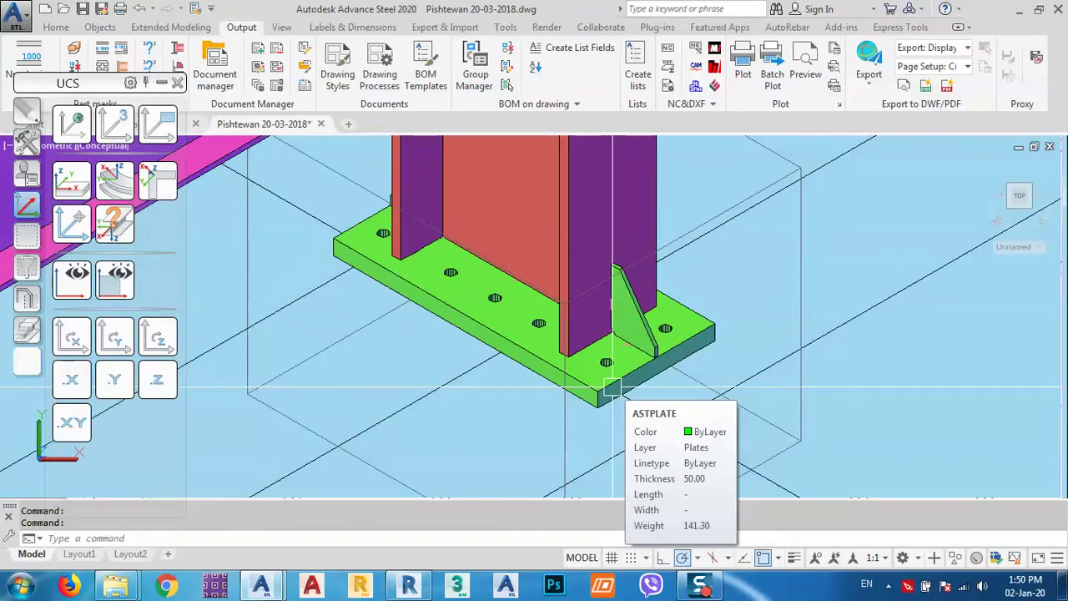
Examine the bolted splices along the floor beams, including the flange and web plates of the lowest edge beam.
{"action": "scroll", "coordinate": [614, 385], "scroll_direction": "down", "scroll_amount": 6}
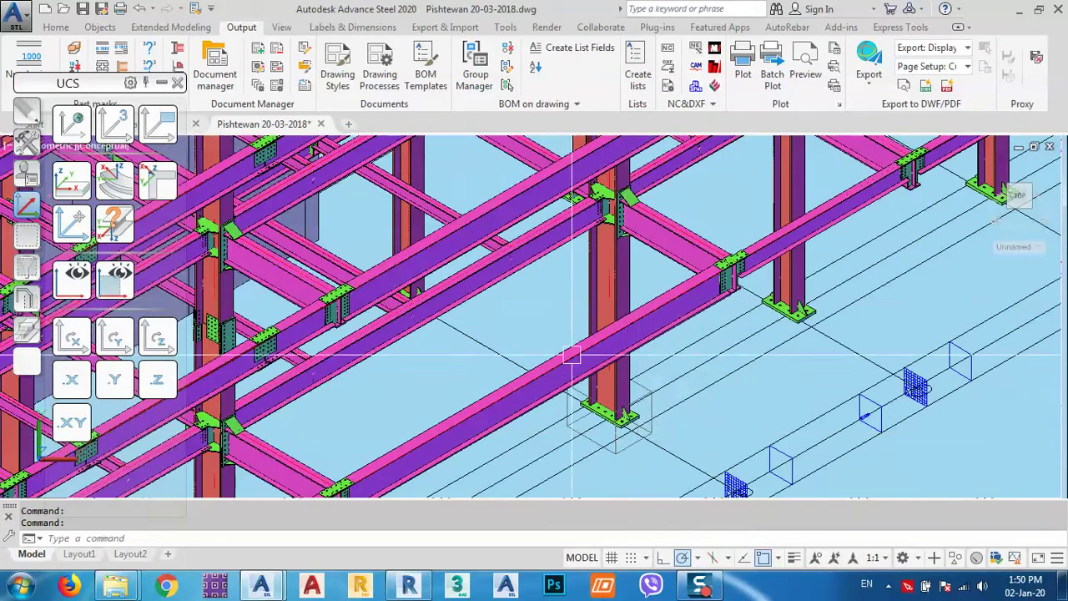
{"action": "middle_click_drag", "start_coordinate": [572, 356], "coordinate": [601, 369], "text": "shift"}
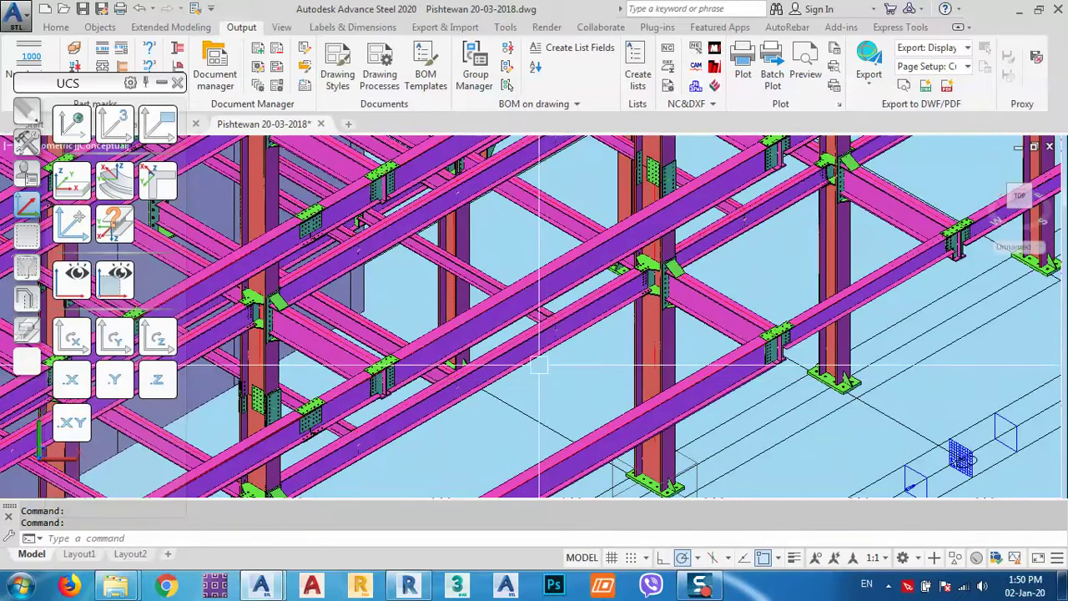
{"action": "middle_click_drag", "start_coordinate": [457, 221], "coordinate": [656, 247]}
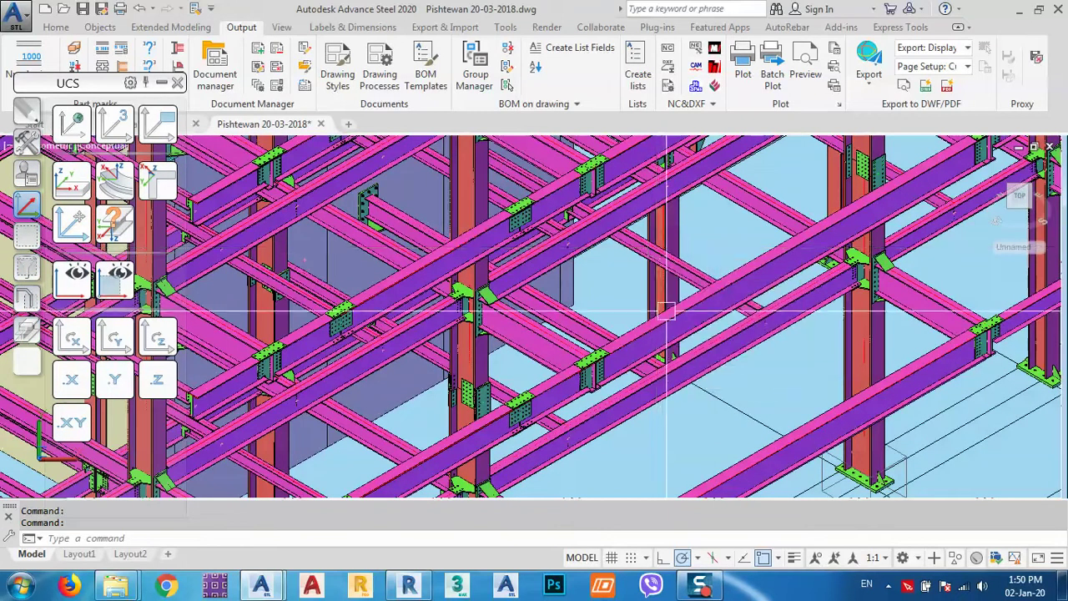
{"action": "middle_click_drag", "start_coordinate": [661, 364], "coordinate": [669, 225]}
{"action": "scroll", "coordinate": [568, 221], "scroll_direction": "up", "scroll_amount": 5}
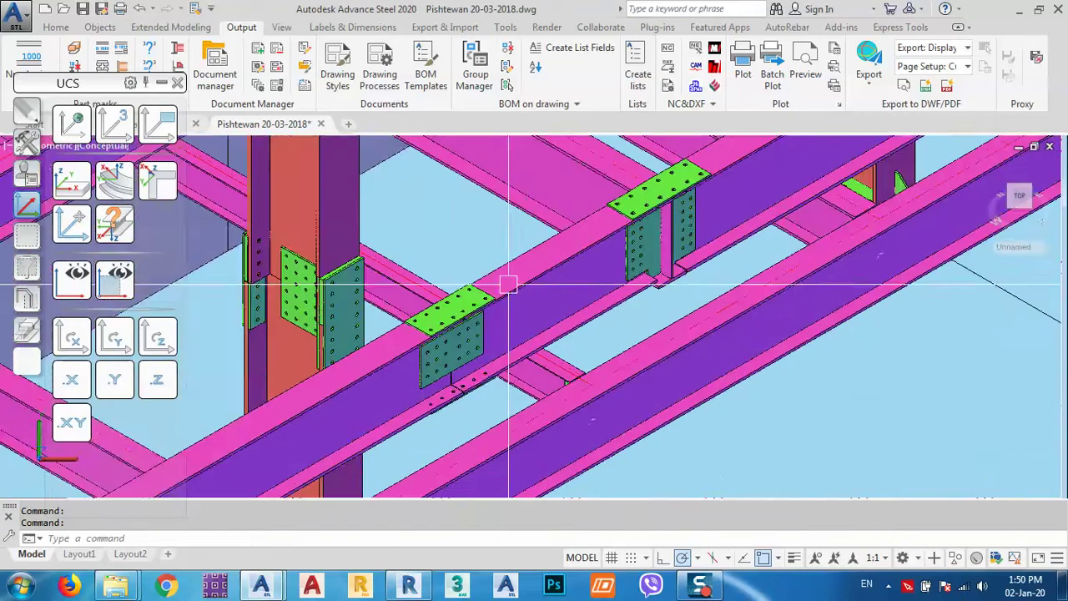
{"action": "scroll", "coordinate": [473, 338], "scroll_direction": "up", "scroll_amount": 2}
{"action": "middle_click_drag", "start_coordinate": [486, 359], "coordinate": [493, 339]}
{"action": "scroll", "coordinate": [545, 175], "scroll_direction": "down", "scroll_amount": 5}
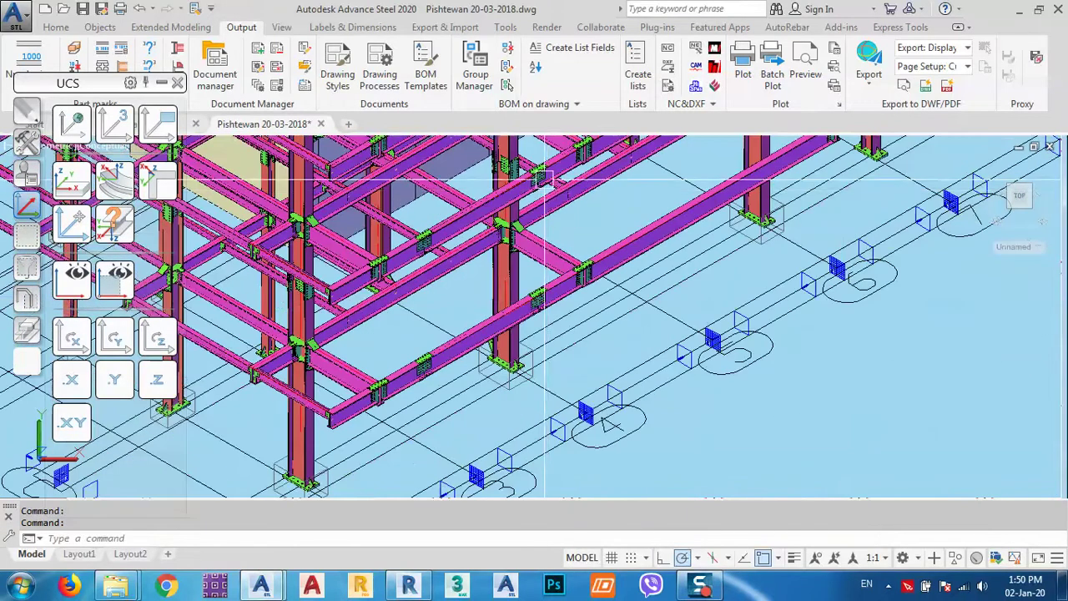
{"action": "scroll", "coordinate": [579, 305], "scroll_direction": "up", "scroll_amount": 6}
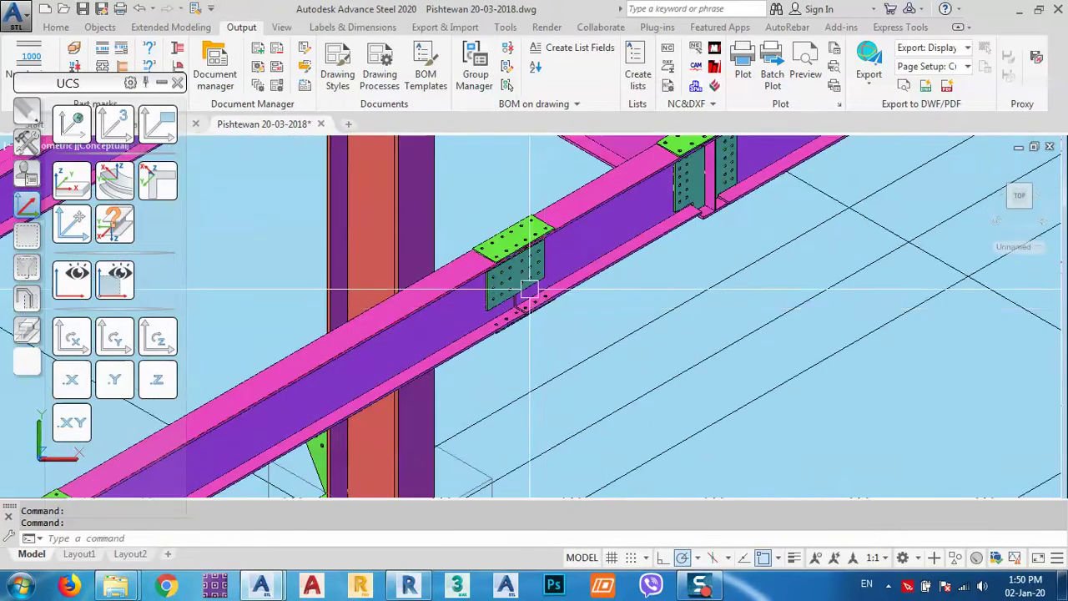
{"action": "scroll", "coordinate": [520, 291], "scroll_direction": "up", "scroll_amount": 4}
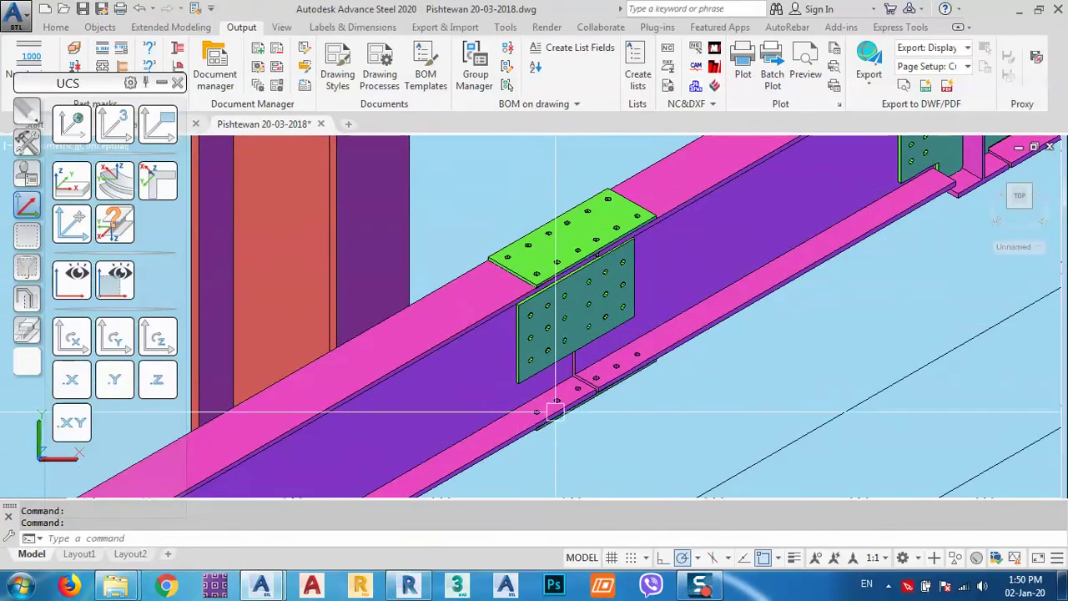
Inspect the web splice plate's properties and the edge beam segment between neighbouring splices beside the column.
{"action": "scroll", "coordinate": [559, 307], "scroll_direction": "down", "scroll_amount": 5}
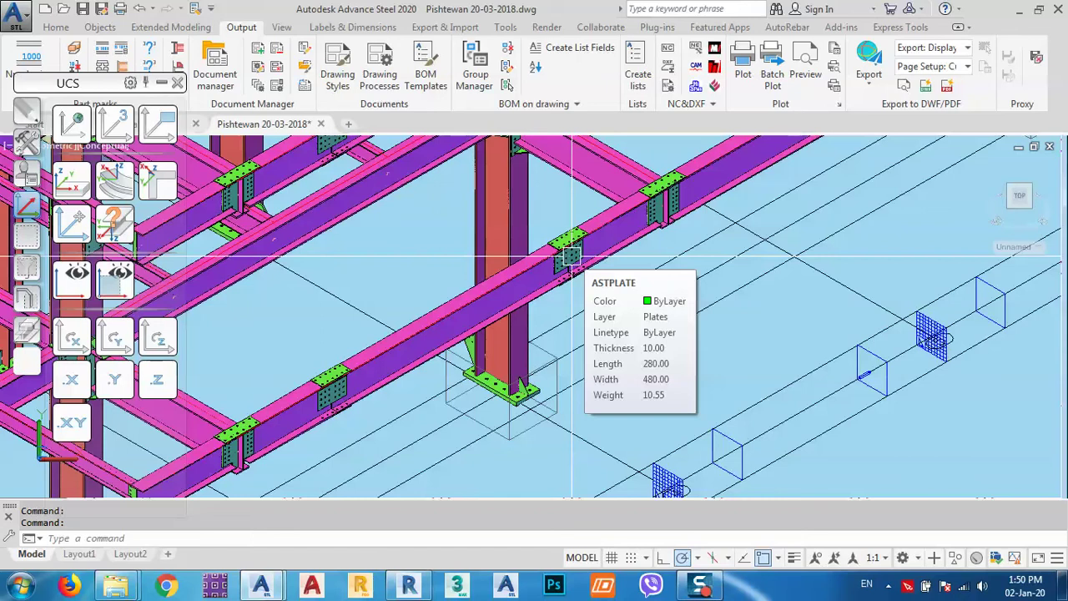
{"action": "scroll", "coordinate": [584, 268], "scroll_direction": "up", "scroll_amount": 2}
{"action": "middle_click_drag", "start_coordinate": [584, 267], "coordinate": [668, 270]}
{"action": "scroll", "coordinate": [645, 249], "scroll_direction": "up", "scroll_amount": 4}
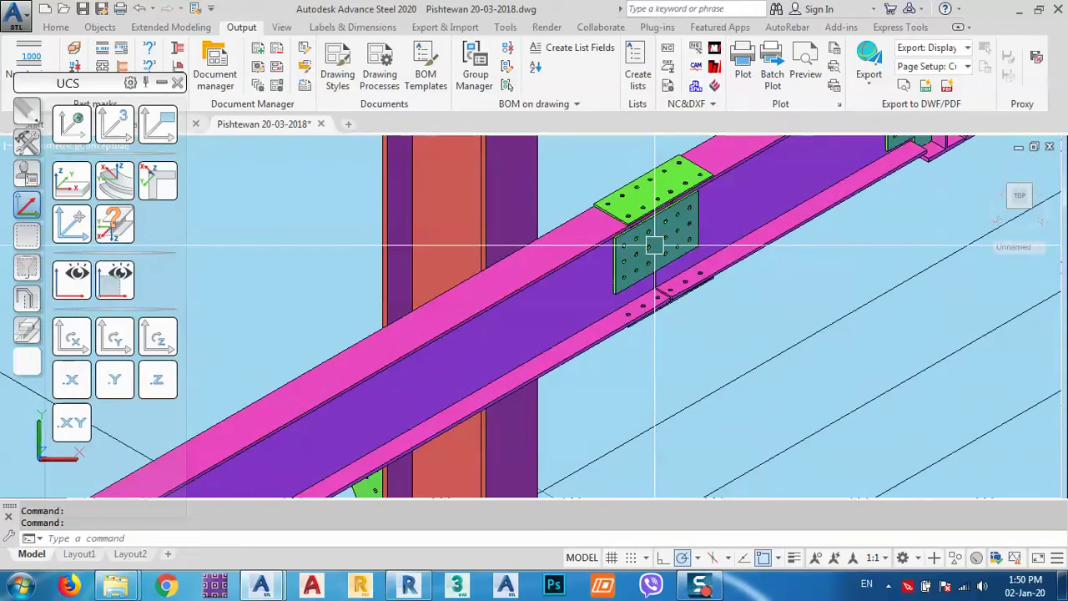
{"action": "mouse_move", "coordinate": [656, 245]}
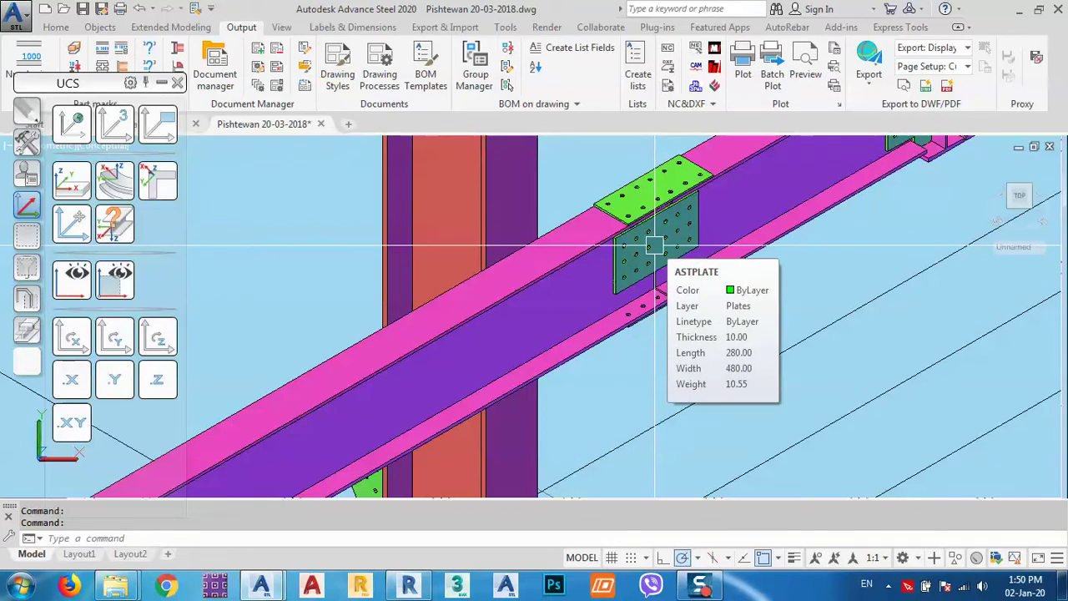
{"action": "scroll", "coordinate": [666, 219], "scroll_direction": "down", "scroll_amount": 2}
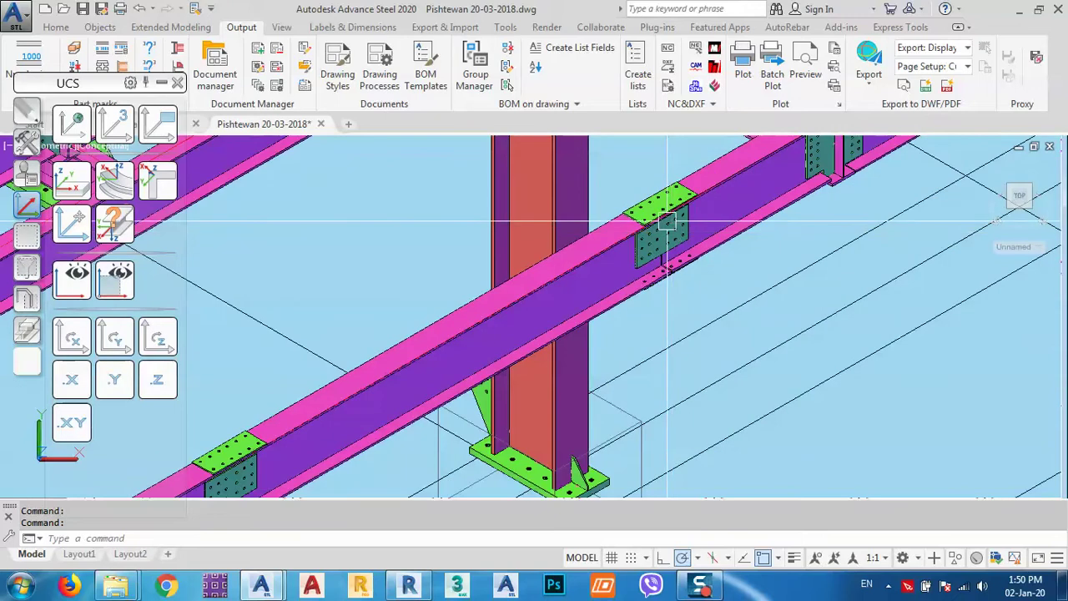
{"action": "scroll", "coordinate": [666, 219], "scroll_direction": "down", "scroll_amount": 2}
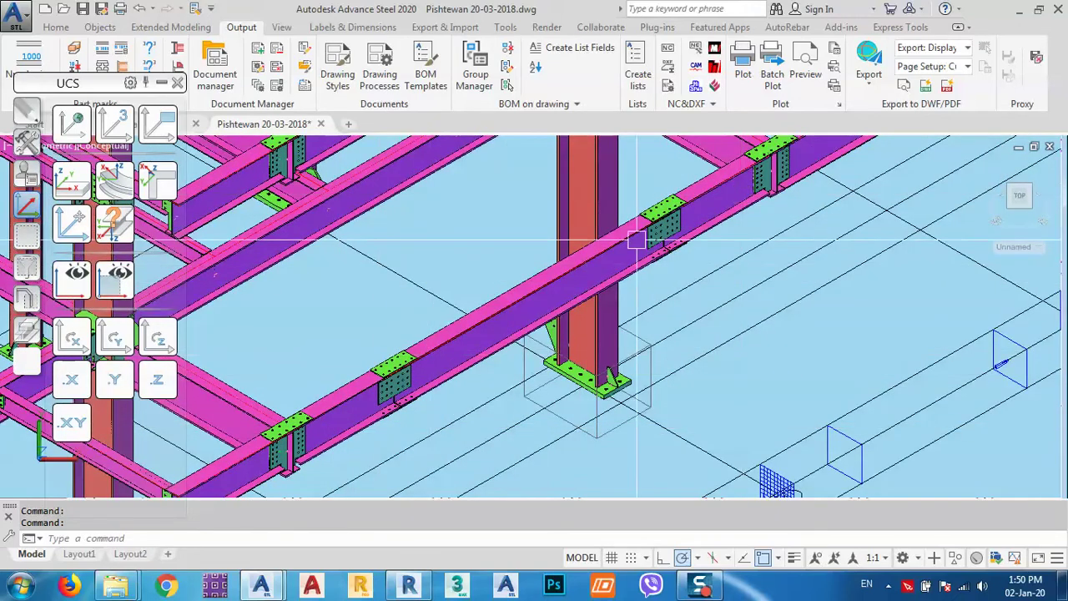
{"action": "mouse_move", "coordinate": [354, 371]}
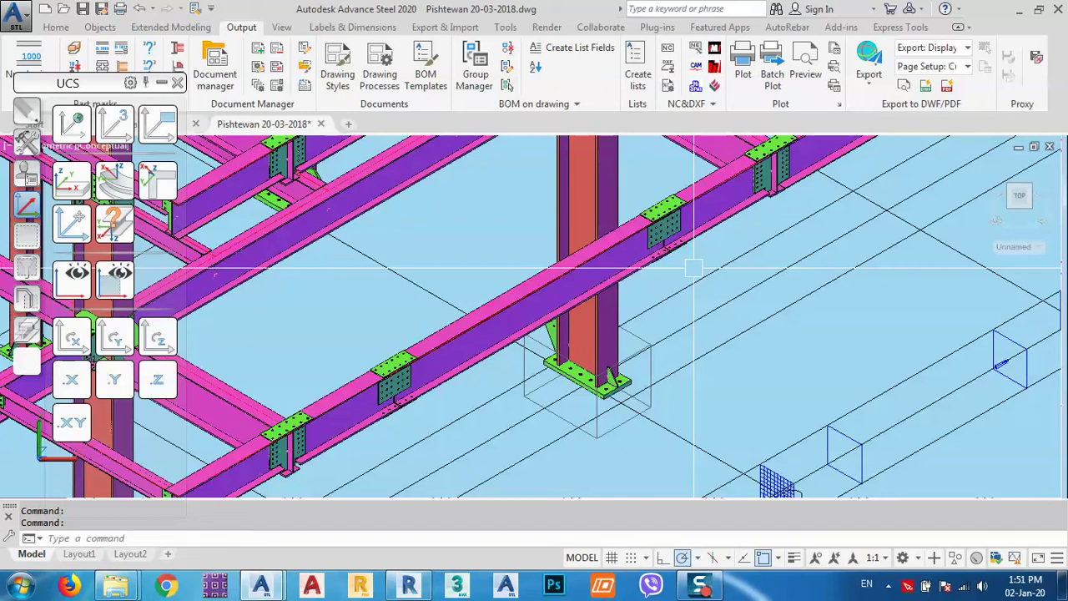
Examine the bolted joint where the cross beam meets the edge beam, including its top plate, web plates and beam properties.
{"action": "middle_click_drag", "start_coordinate": [831, 240], "coordinate": [666, 384]}
{"action": "scroll", "coordinate": [632, 321], "scroll_direction": "up", "scroll_amount": 3}
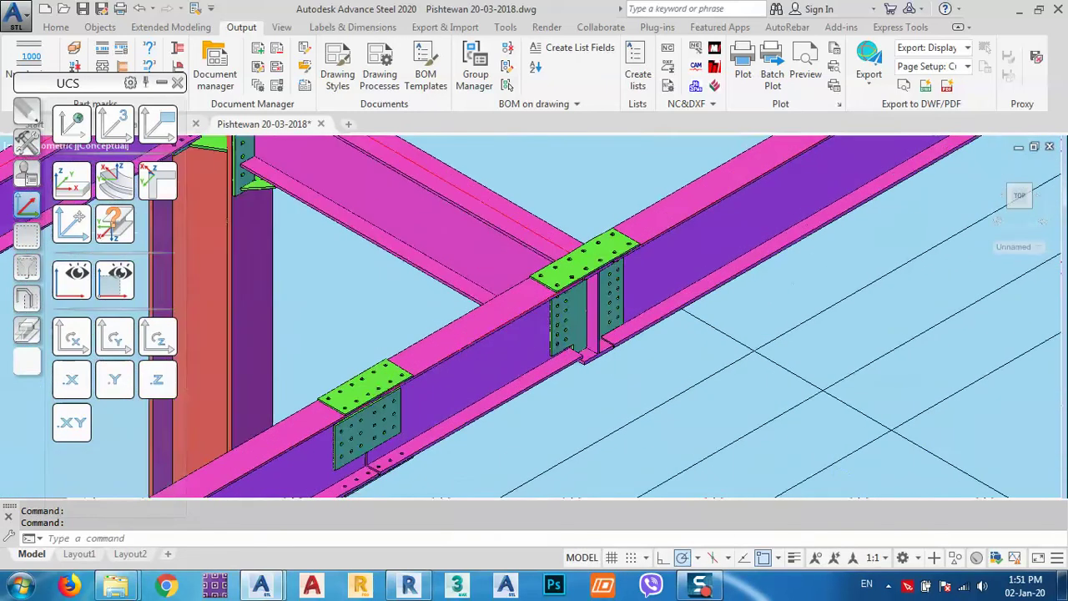
{"action": "scroll", "coordinate": [615, 282], "scroll_direction": "up", "scroll_amount": 2}
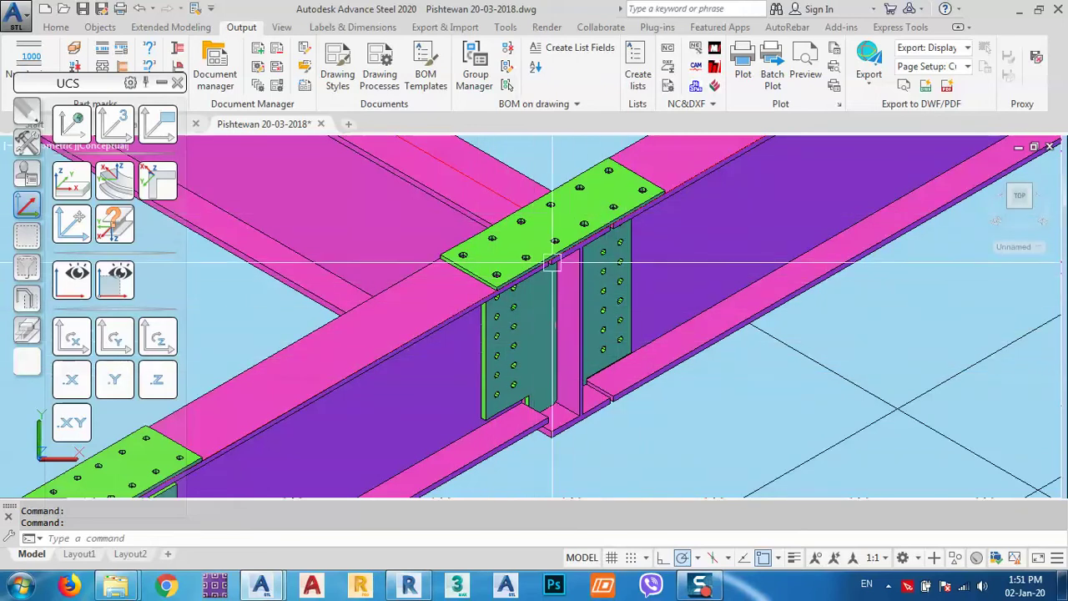
{"action": "scroll", "coordinate": [509, 267], "scroll_direction": "down", "scroll_amount": 2}
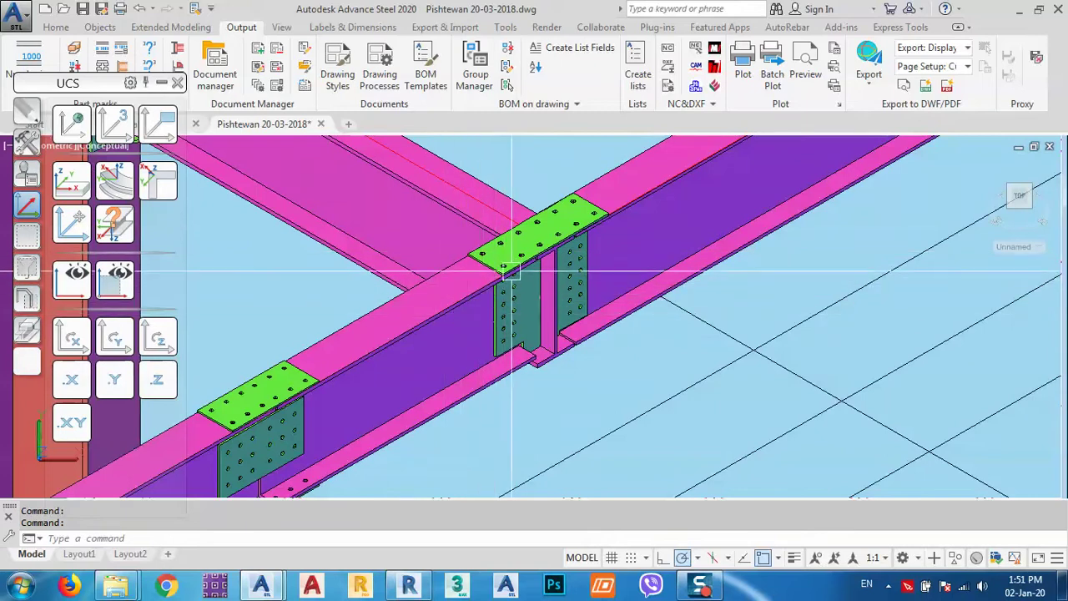
{"action": "scroll", "coordinate": [511, 271], "scroll_direction": "down", "scroll_amount": 3}
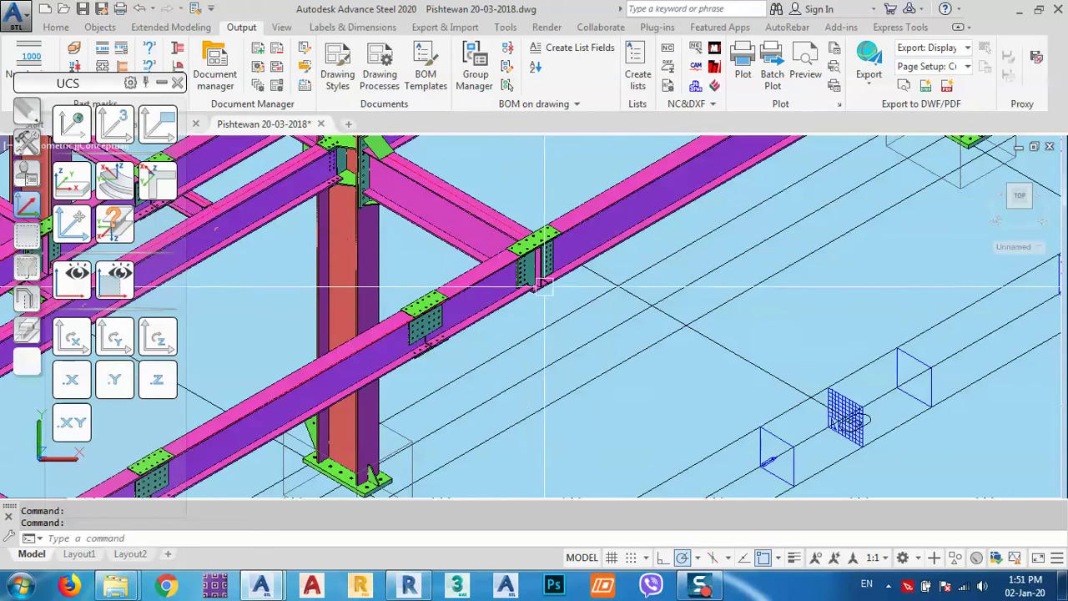
{"action": "mouse_move", "coordinate": [550, 290]}
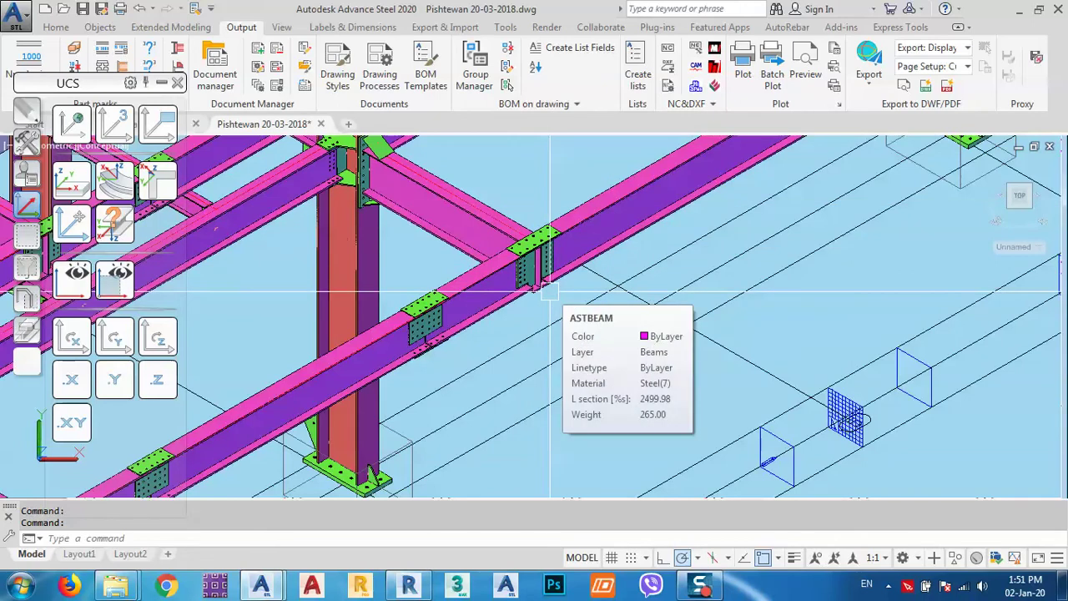
{"action": "scroll", "coordinate": [549, 291], "scroll_direction": "down", "scroll_amount": 4}
Examine the beam-to-column connection, including its bolted flange plates, web bolt holes, end plate and sloped stiffener.
{"action": "middle_click_drag", "start_coordinate": [609, 253], "coordinate": [596, 406]}
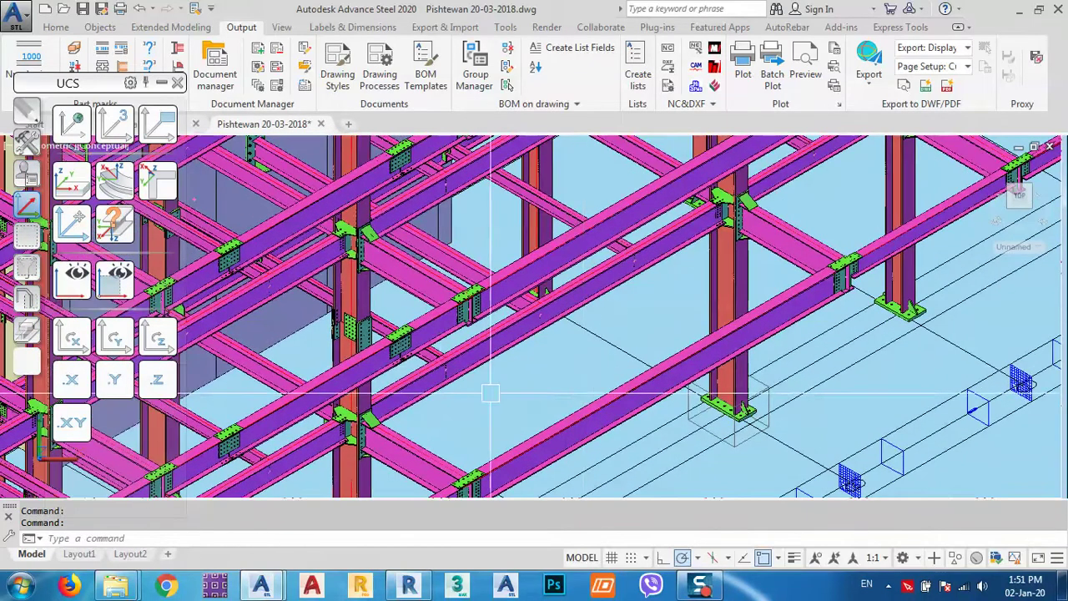
{"action": "scroll", "coordinate": [359, 234], "scroll_direction": "up", "scroll_amount": 6}
{"action": "middle_click_drag", "start_coordinate": [359, 250], "coordinate": [591, 278]}
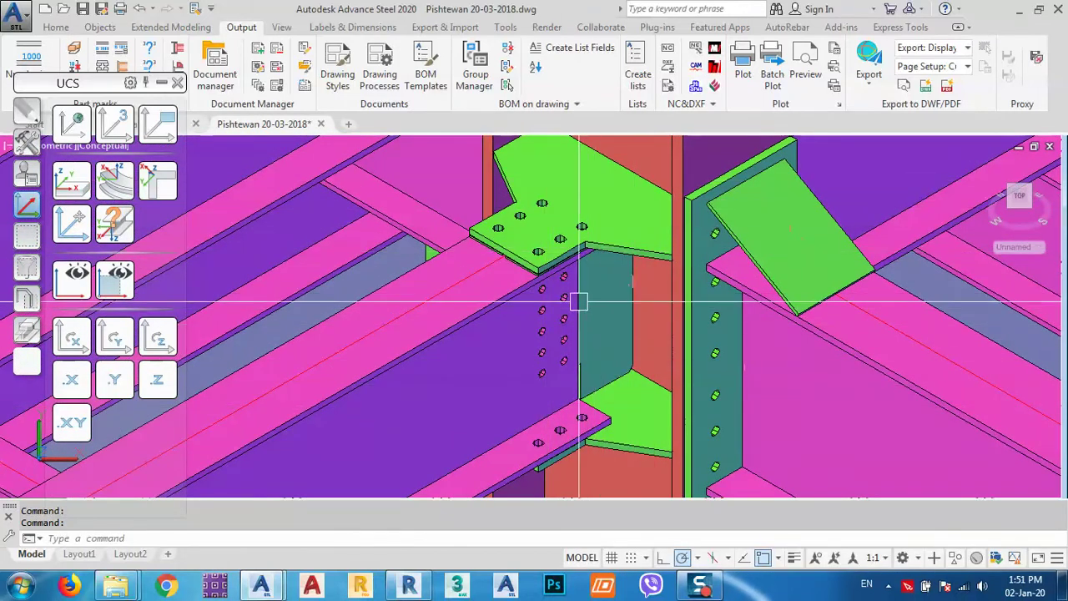
{"action": "scroll", "coordinate": [585, 254], "scroll_direction": "down", "scroll_amount": 5}
{"action": "scroll", "coordinate": [583, 190], "scroll_direction": "up", "scroll_amount": 5}
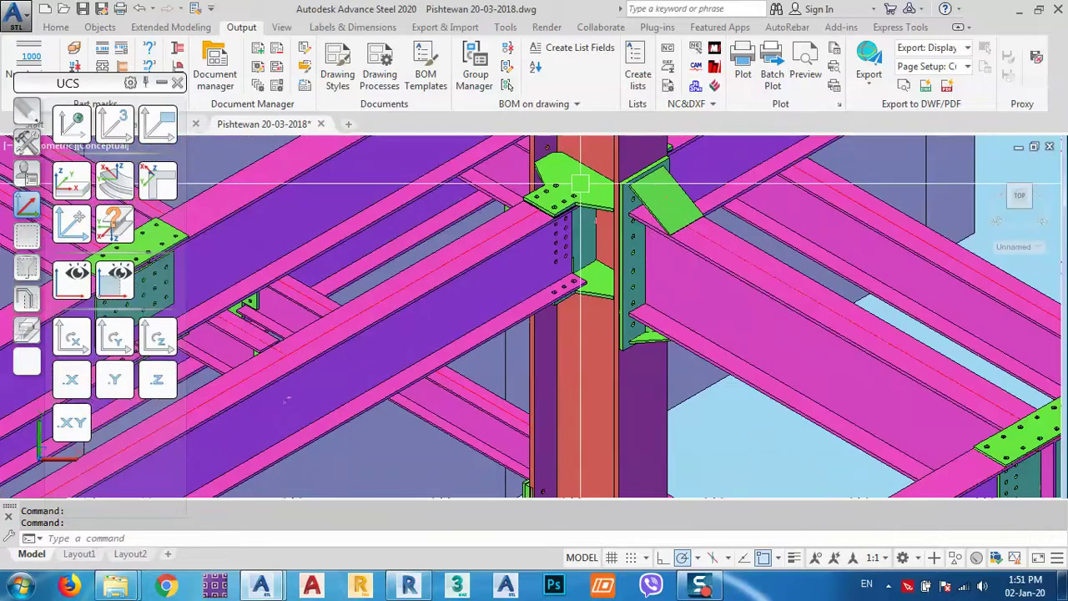
{"action": "middle_click_drag", "start_coordinate": [594, 219], "coordinate": [683, 196]}
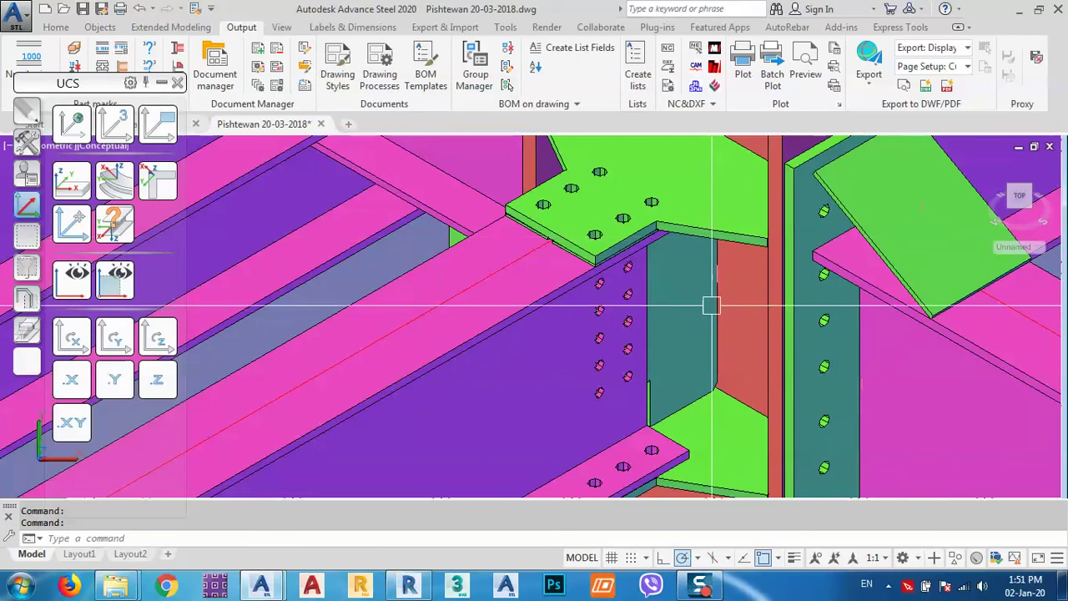
{"action": "scroll", "coordinate": [684, 260], "scroll_direction": "down", "scroll_amount": 2}
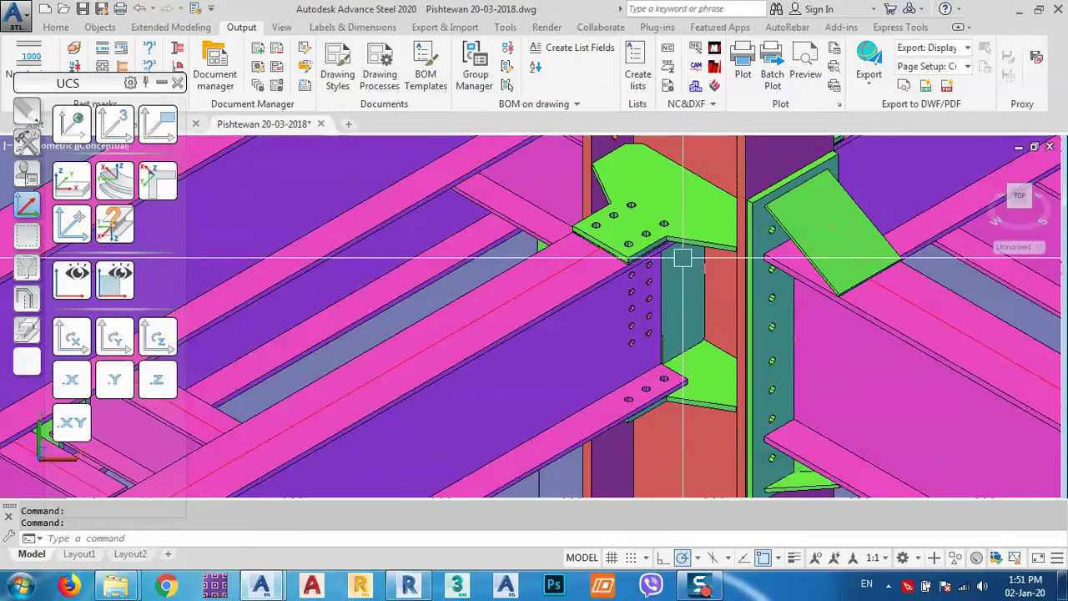
Examine the column's bolted end plate, the shear plates joining the cross beams, and the brace gusset plate beneath the floor beam.
{"action": "mouse_move", "coordinate": [683, 259]}
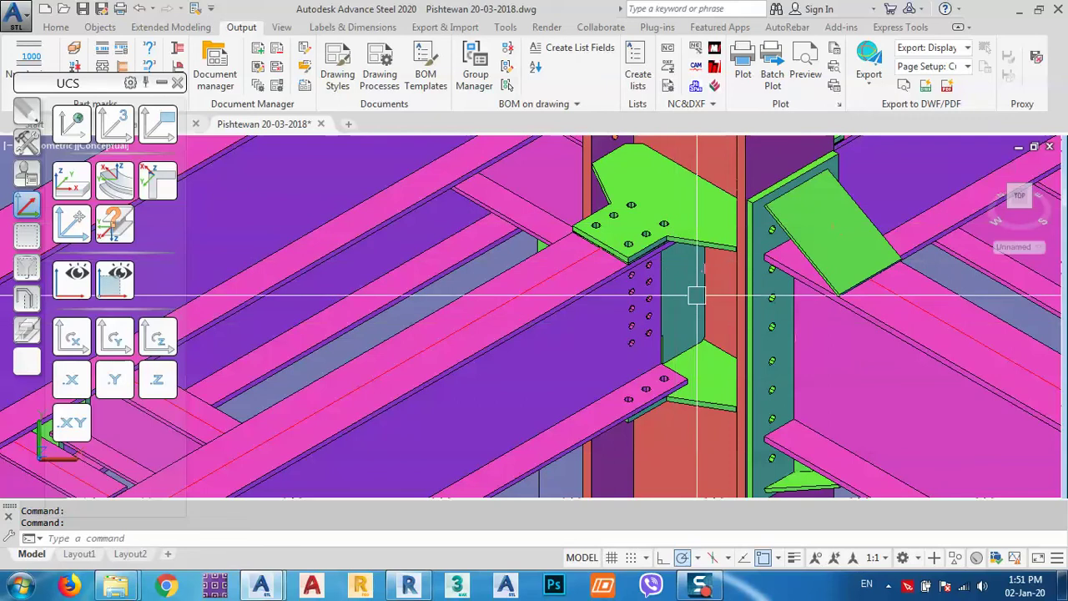
{"action": "middle_click_drag", "start_coordinate": [871, 374], "coordinate": [770, 349]}
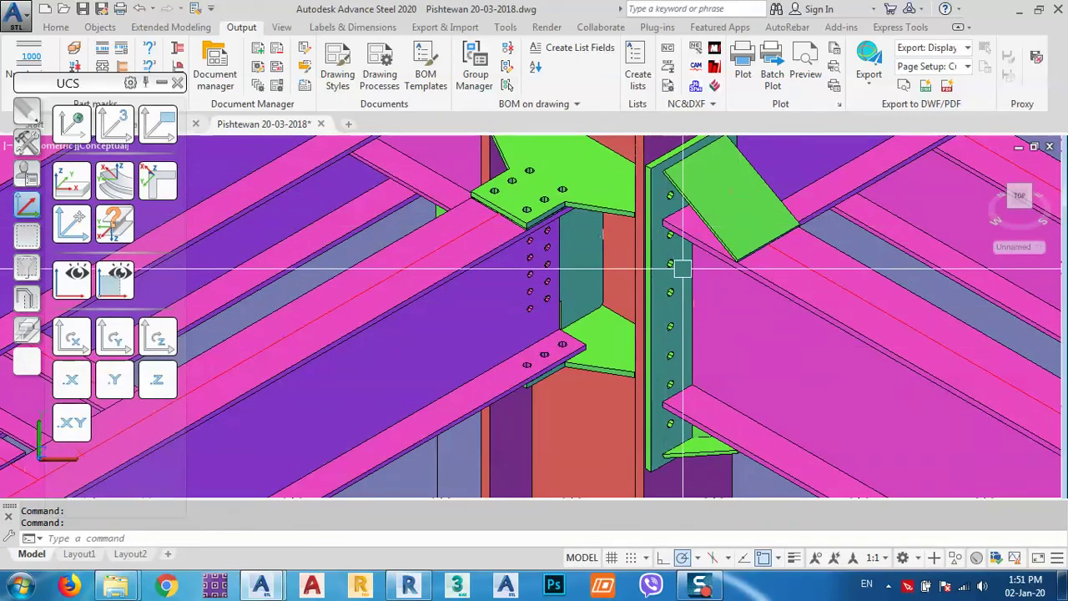
{"action": "scroll", "coordinate": [704, 282], "scroll_direction": "down", "scroll_amount": 5}
{"action": "scroll", "coordinate": [703, 282], "scroll_direction": "down", "scroll_amount": 5}
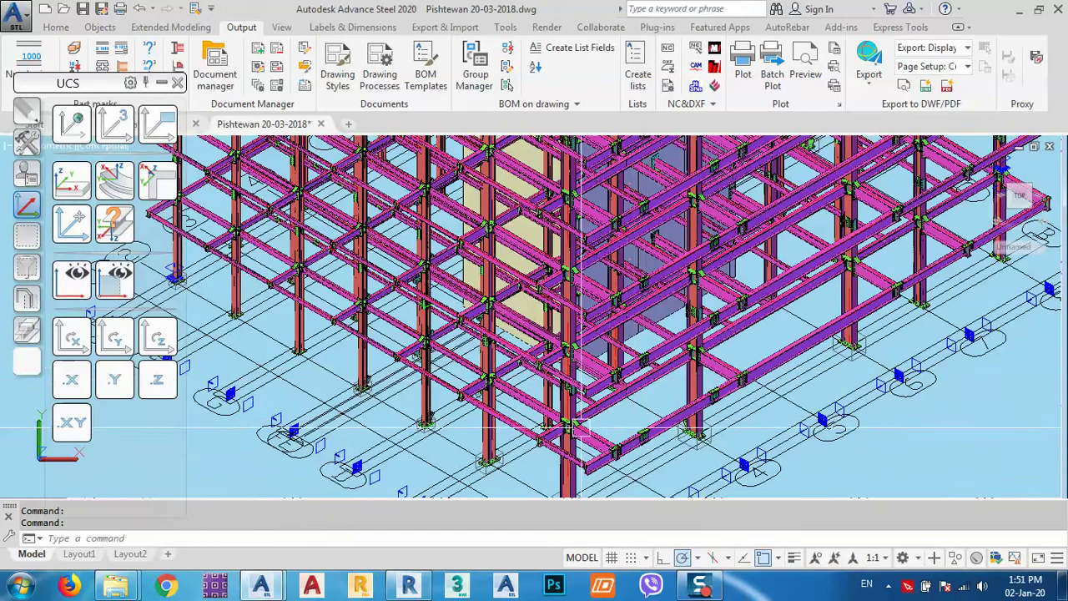
{"action": "middle_click_drag", "start_coordinate": [573, 219], "coordinate": [583, 248]}
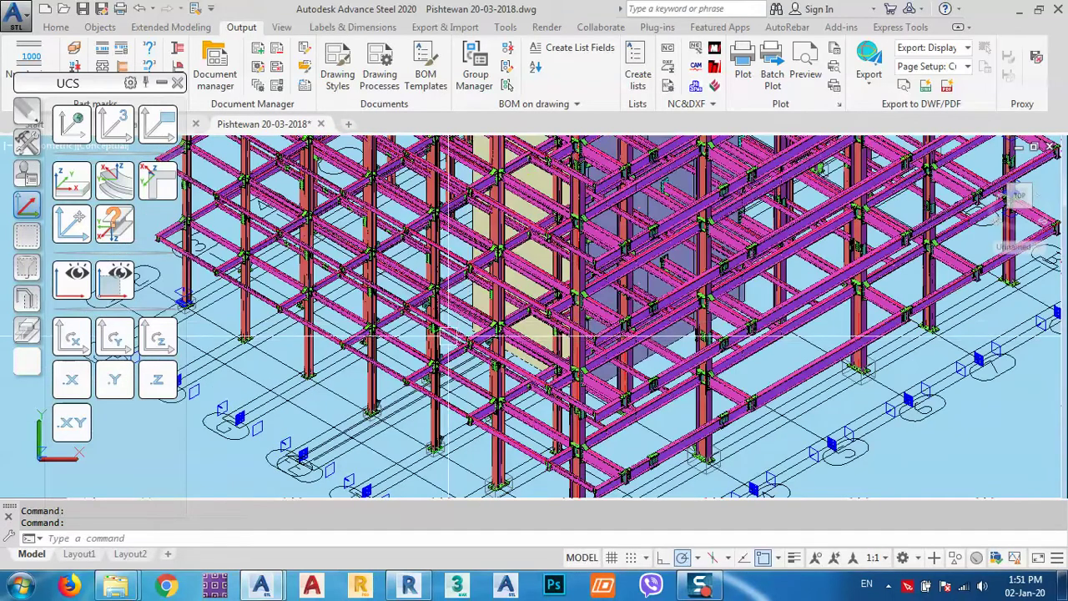
{"action": "scroll", "coordinate": [370, 337], "scroll_direction": "up", "scroll_amount": 10}
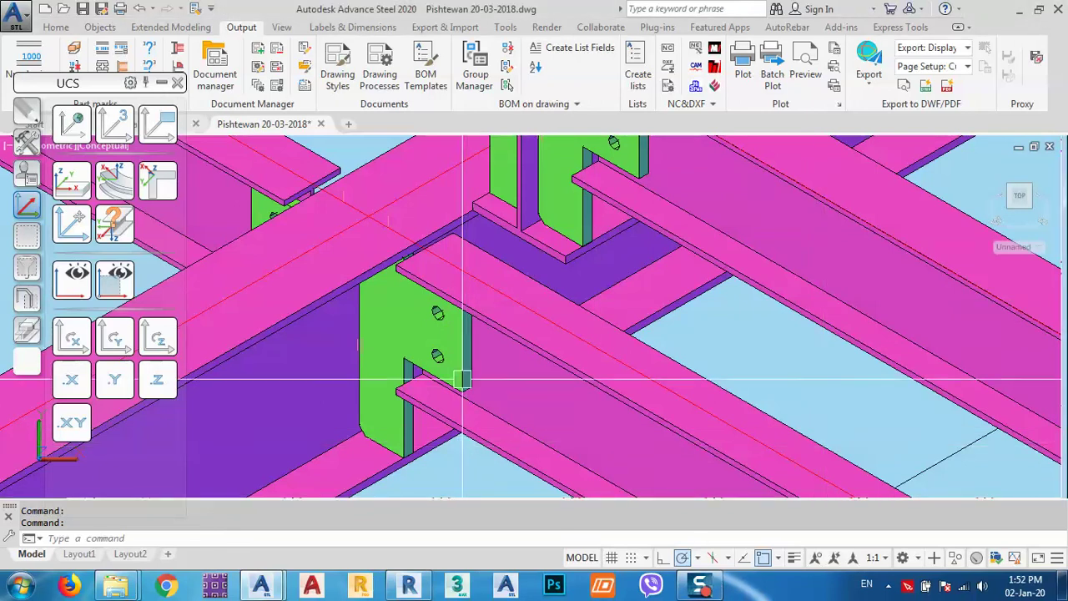
{"action": "scroll", "coordinate": [446, 301], "scroll_direction": "down", "scroll_amount": 5}
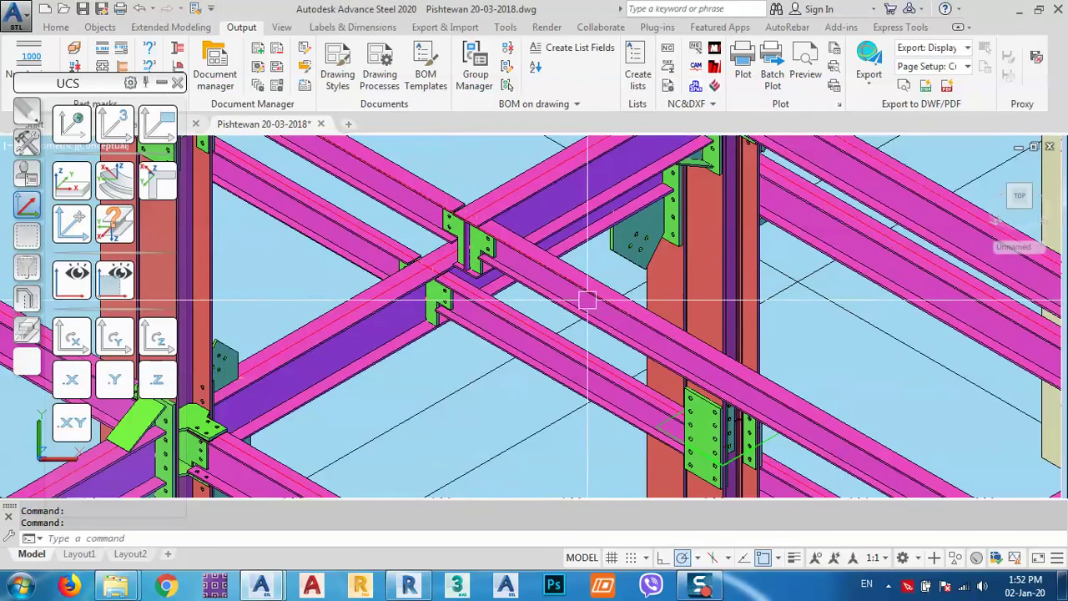
{"action": "scroll", "coordinate": [653, 220], "scroll_direction": "up", "scroll_amount": 2}
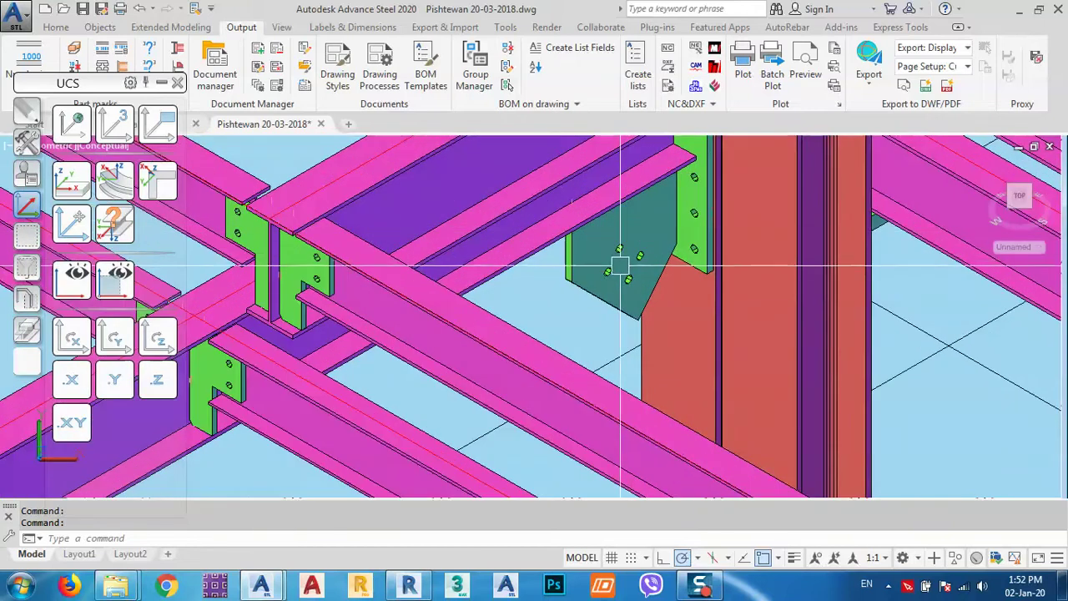
{"action": "scroll", "coordinate": [624, 264], "scroll_direction": "down", "scroll_amount": 2}
{"action": "scroll", "coordinate": [626, 259], "scroll_direction": "down", "scroll_amount": 4}
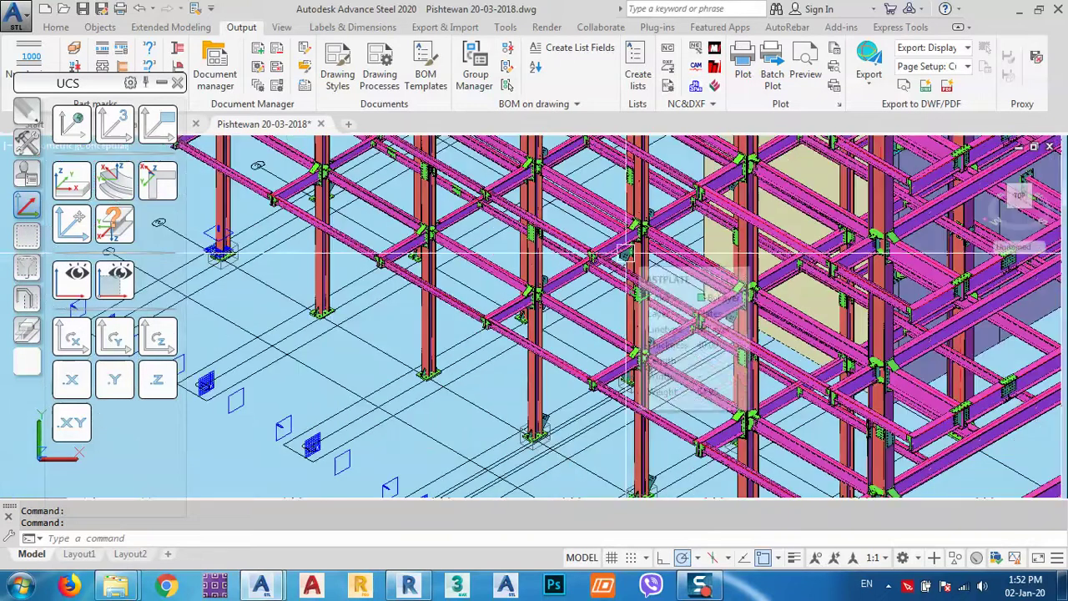
Examine the column base plates and check the properties of the parallel grid lines that run beneath them.
{"action": "middle_click_drag", "start_coordinate": [556, 443], "coordinate": [560, 379]}
{"action": "scroll", "coordinate": [523, 415], "scroll_direction": "up", "scroll_amount": 5}
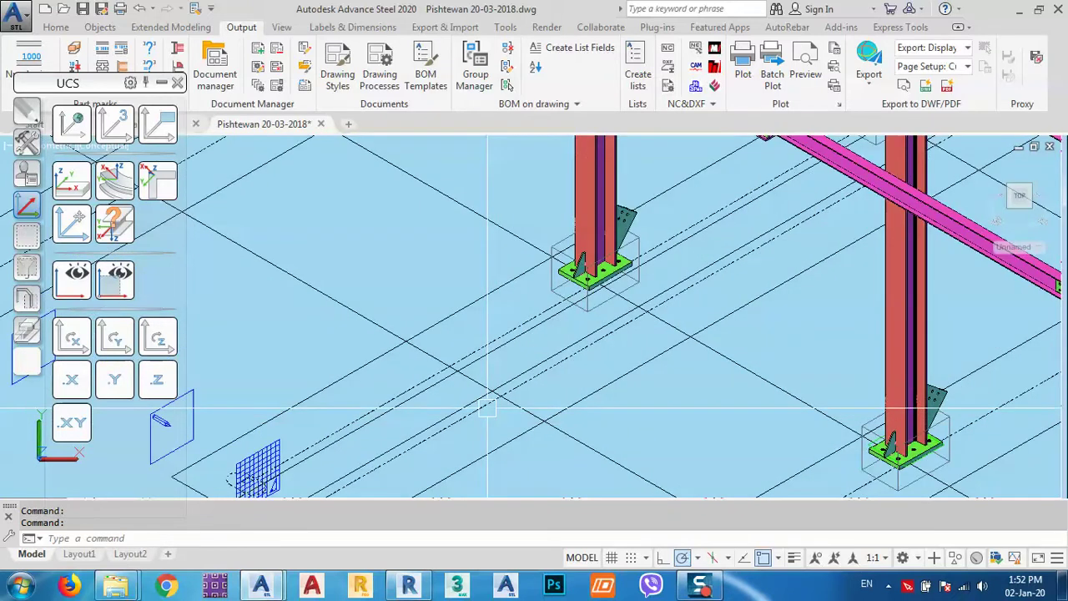
{"action": "scroll", "coordinate": [487, 409], "scroll_direction": "down", "scroll_amount": 4}
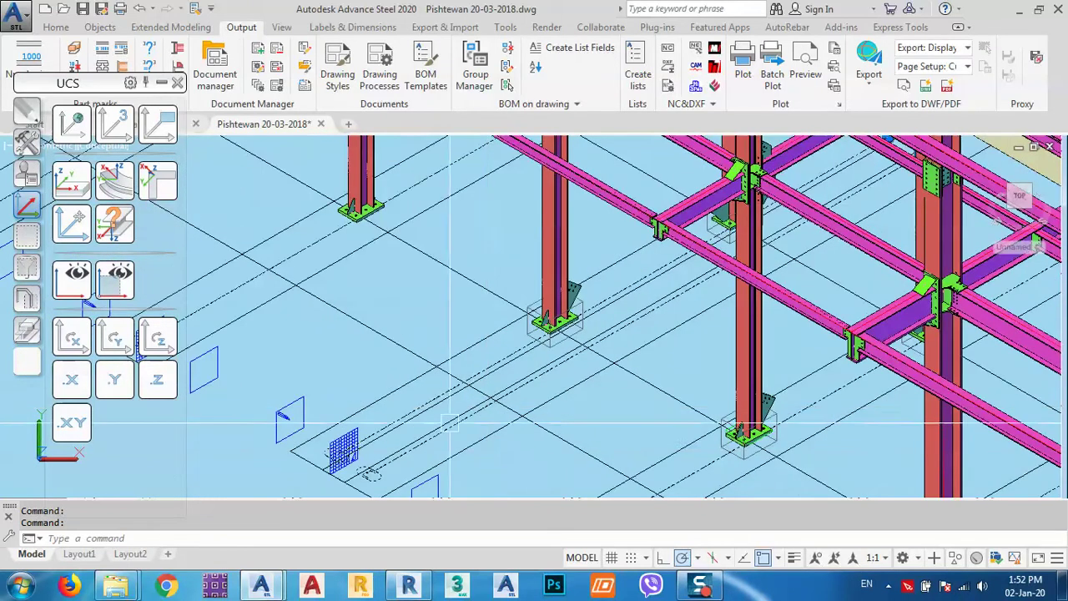
{"action": "scroll", "coordinate": [398, 442], "scroll_direction": "up", "scroll_amount": 4}
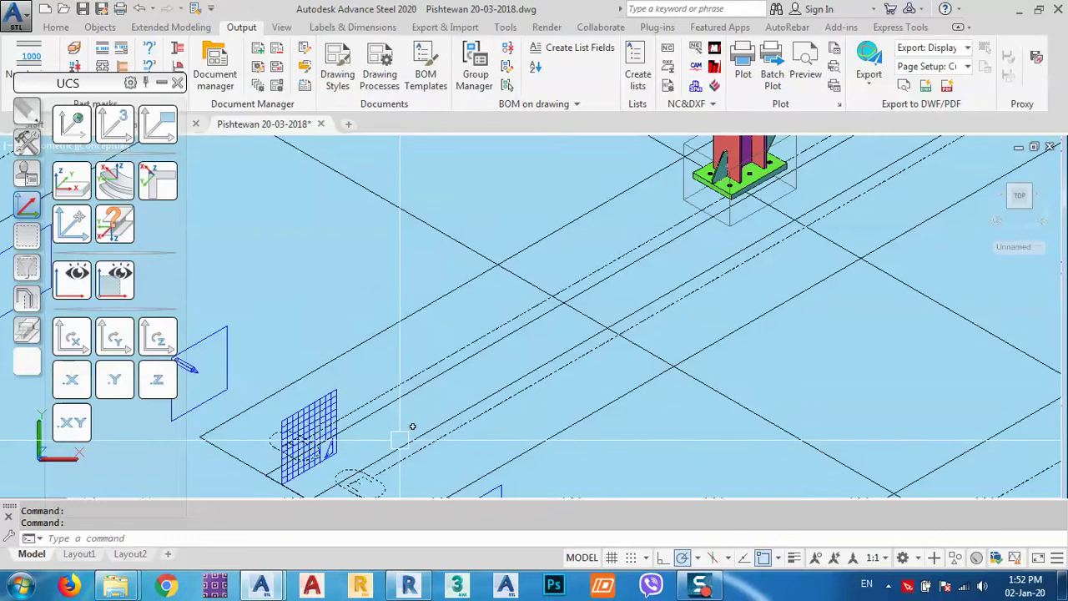
{"action": "key", "text": "Escape"}
{"action": "left_click", "coordinate": [349, 353]}
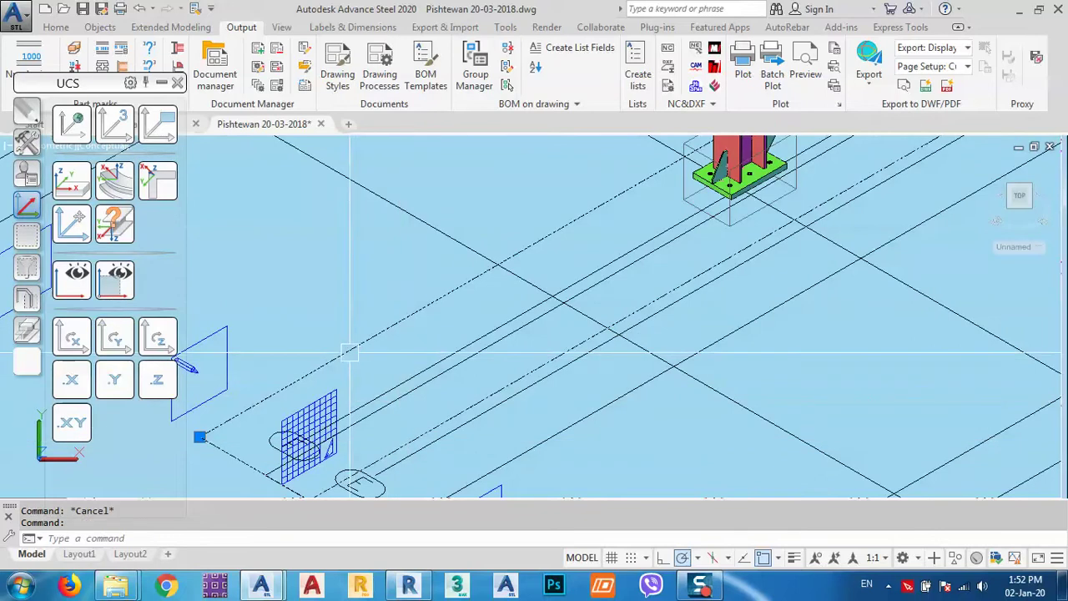
{"action": "key", "text": "Escape"}
{"action": "double_click", "coordinate": [440, 426]}
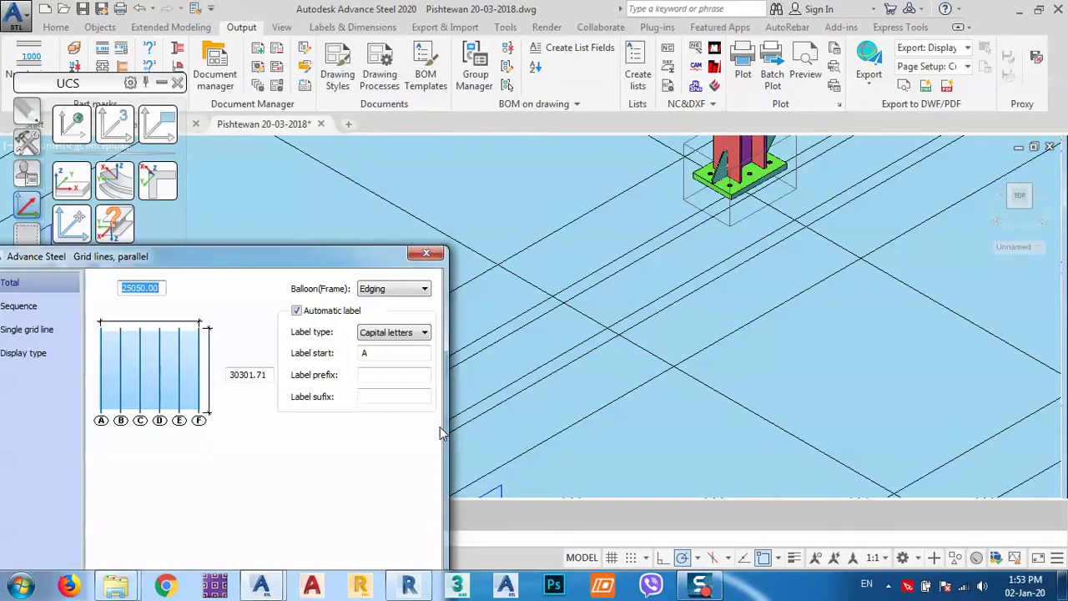
{"action": "left_click", "coordinate": [426, 257]}
{"action": "key", "text": "Escape"}
Activate the Grid F model view and look over the whole frame in elevation and in 3D.
{"action": "middle_click_drag", "start_coordinate": [359, 458], "coordinate": [405, 405]}
{"action": "scroll", "coordinate": [414, 378], "scroll_direction": "up", "scroll_amount": 2}
{"action": "left_click", "coordinate": [405, 358]}
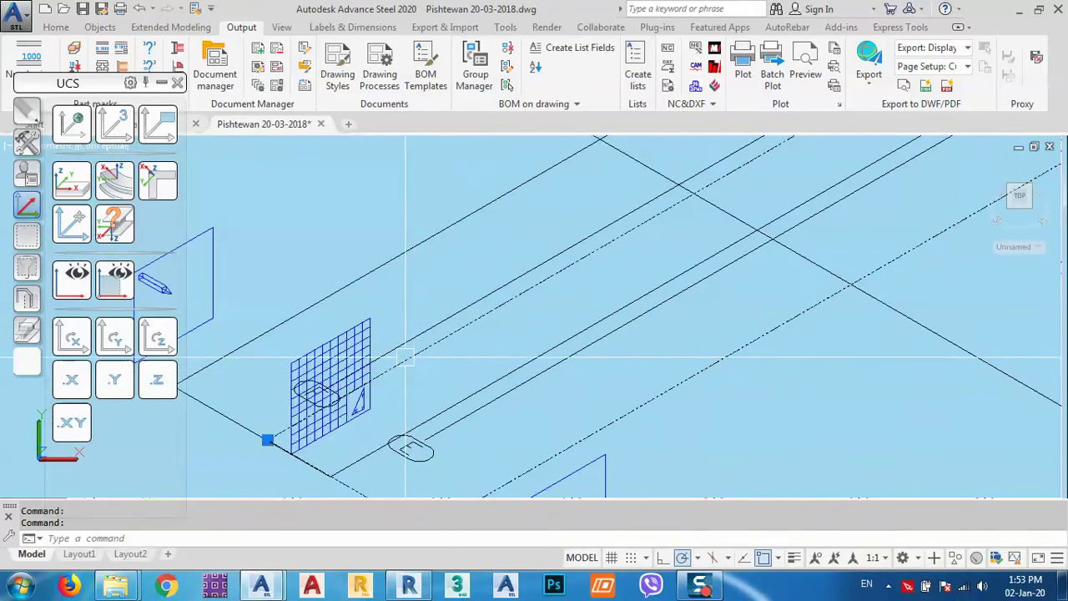
{"action": "key", "text": "Escape"}
{"action": "left_click", "coordinate": [474, 391]}
{"action": "double_click", "coordinate": [474, 391]}
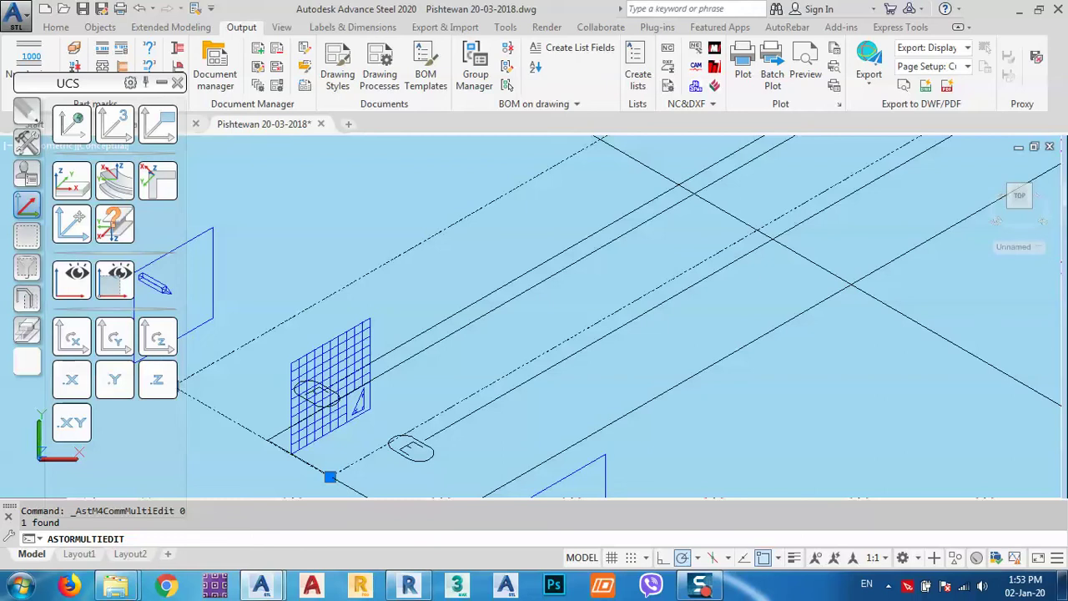
{"action": "left_click", "coordinate": [1020, 196]}
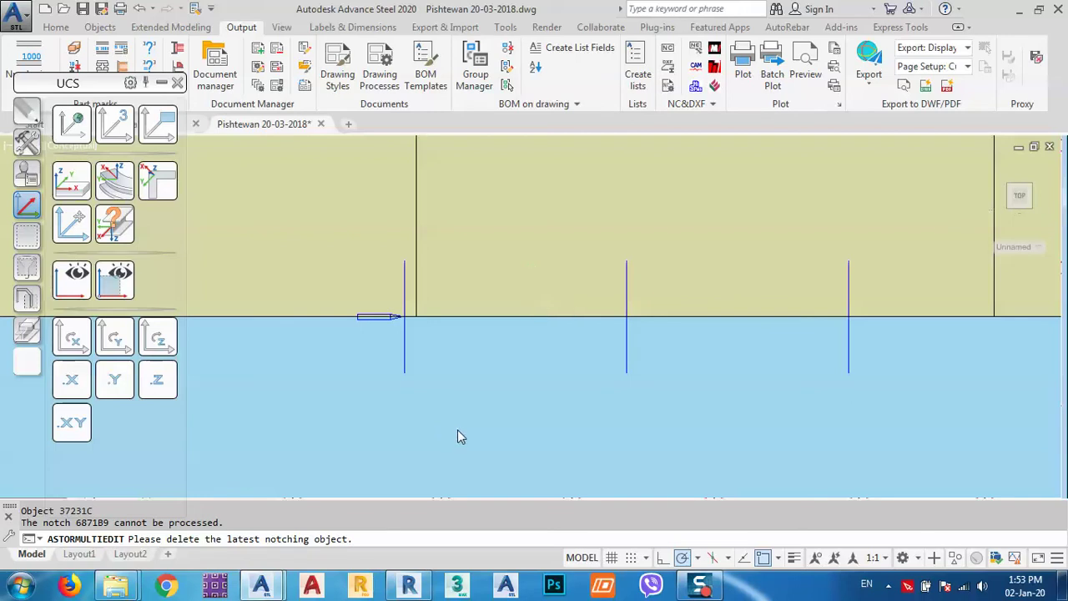
{"action": "scroll", "coordinate": [513, 417], "scroll_direction": "down", "scroll_amount": 5}
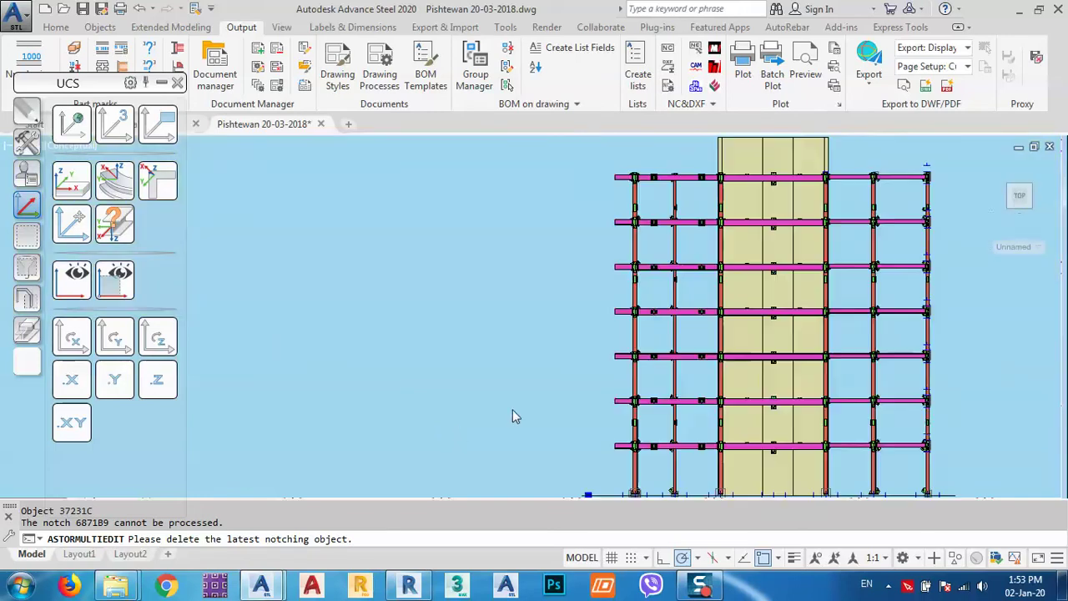
{"action": "scroll", "coordinate": [496, 417], "scroll_direction": "down", "scroll_amount": 2}
{"action": "middle_click_drag", "start_coordinate": [496, 418], "coordinate": [405, 364]}
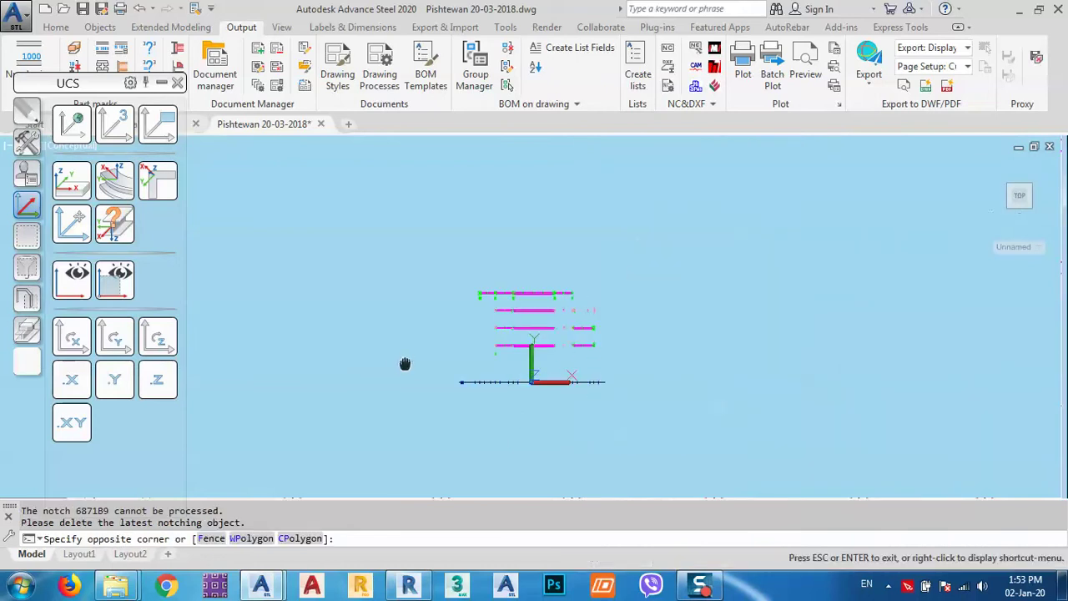
{"action": "key", "text": "Escape"}
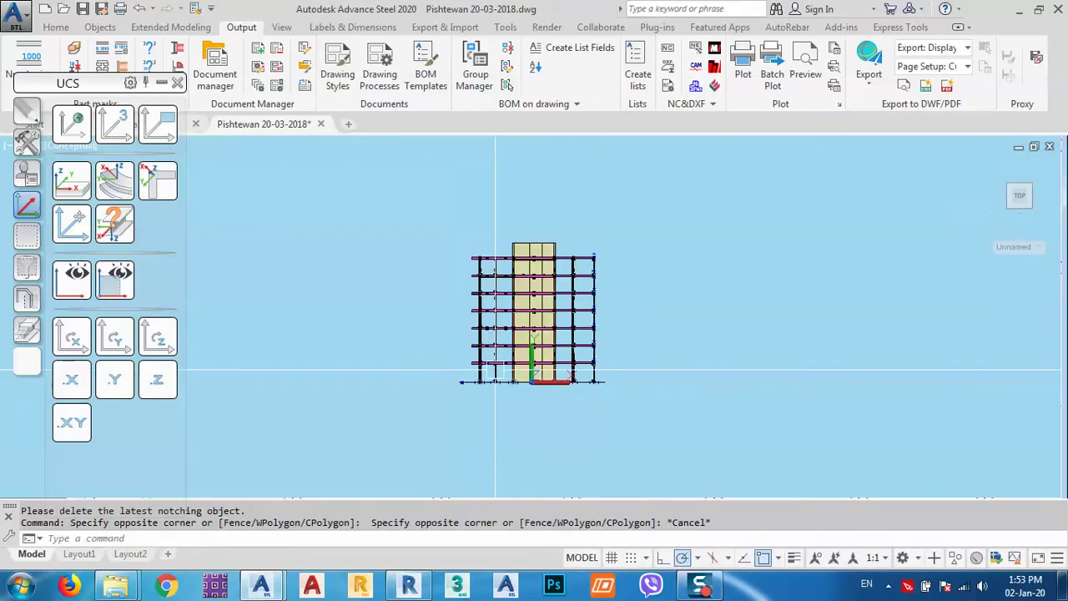
{"action": "scroll", "coordinate": [492, 369], "scroll_direction": "up", "scroll_amount": 4}
{"action": "middle_click_drag", "start_coordinate": [517, 394], "coordinate": [613, 434], "text": "shift"}
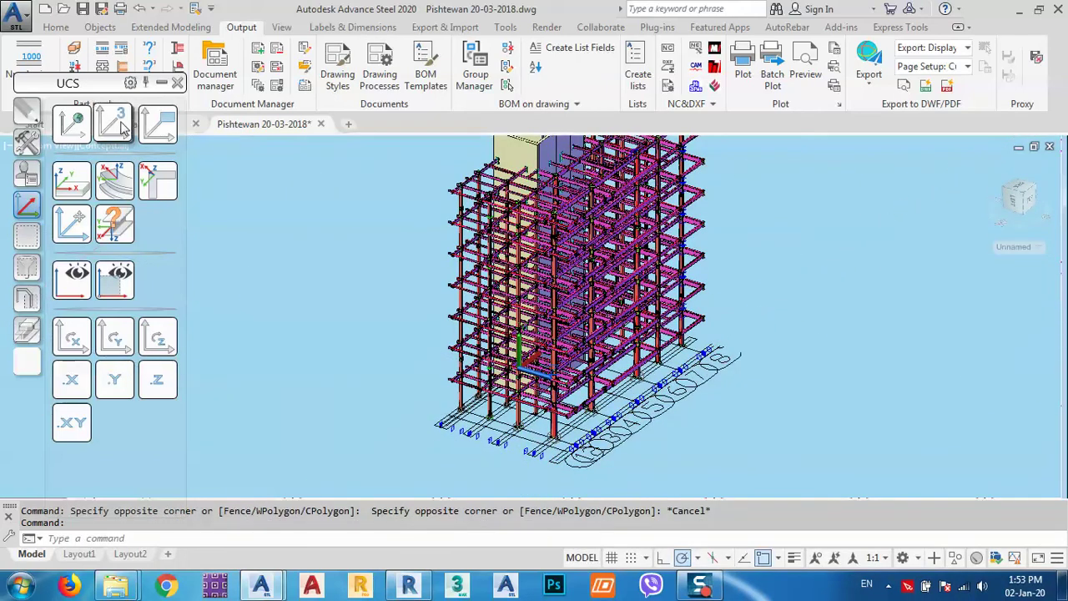
Open the Project Explorer clear of the UCS palette and turn off the Grid F model view.
{"action": "left_click_drag", "start_coordinate": [98, 85], "coordinate": [71, 371]}
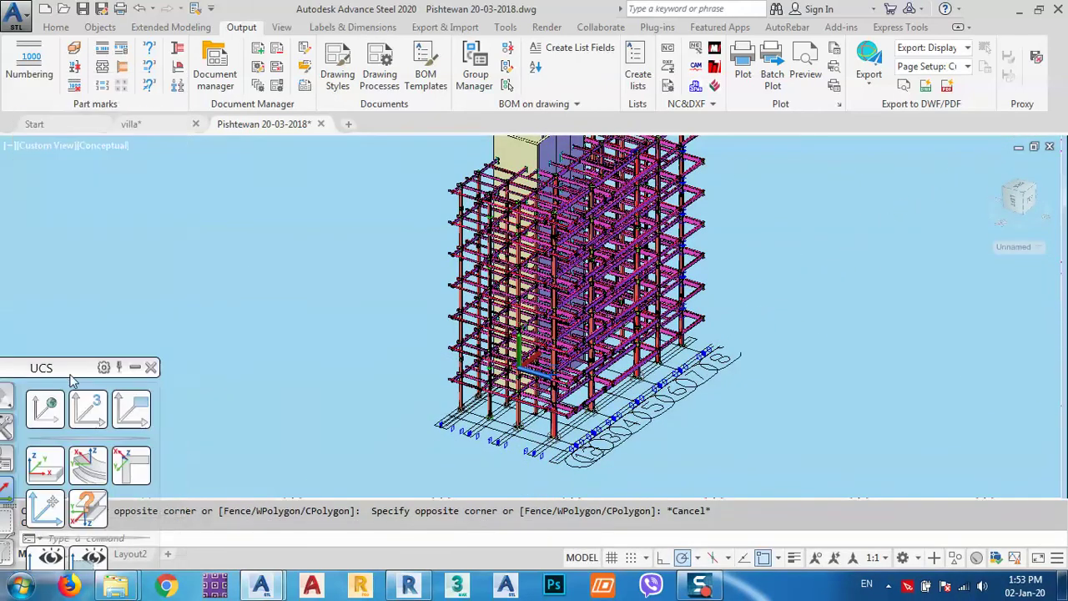
{"action": "left_click", "coordinate": [56, 27]}
{"action": "left_click", "coordinate": [48, 83]}
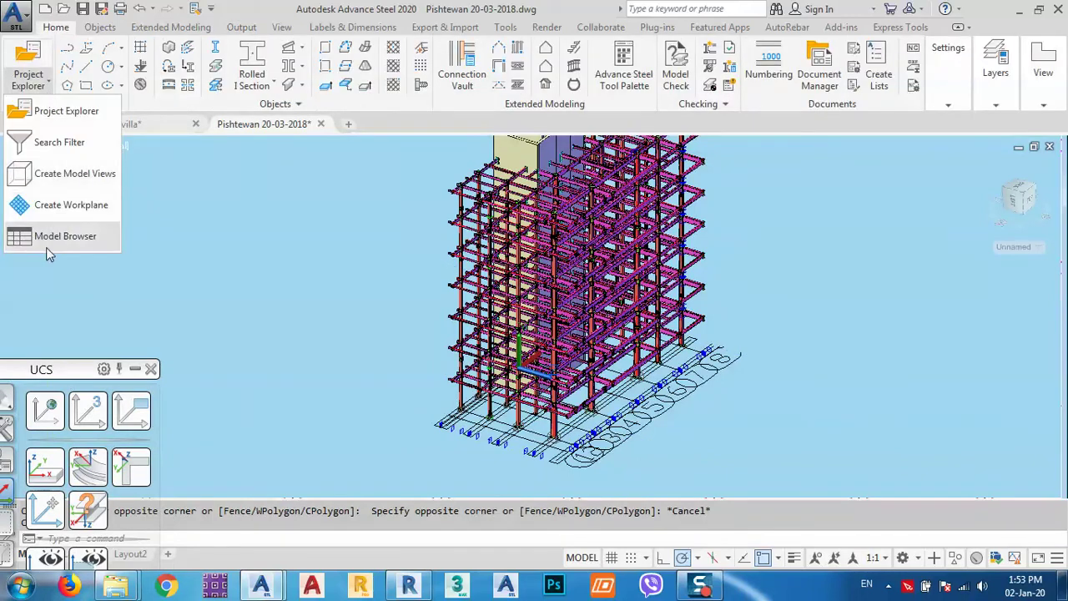
{"action": "left_click", "coordinate": [48, 110]}
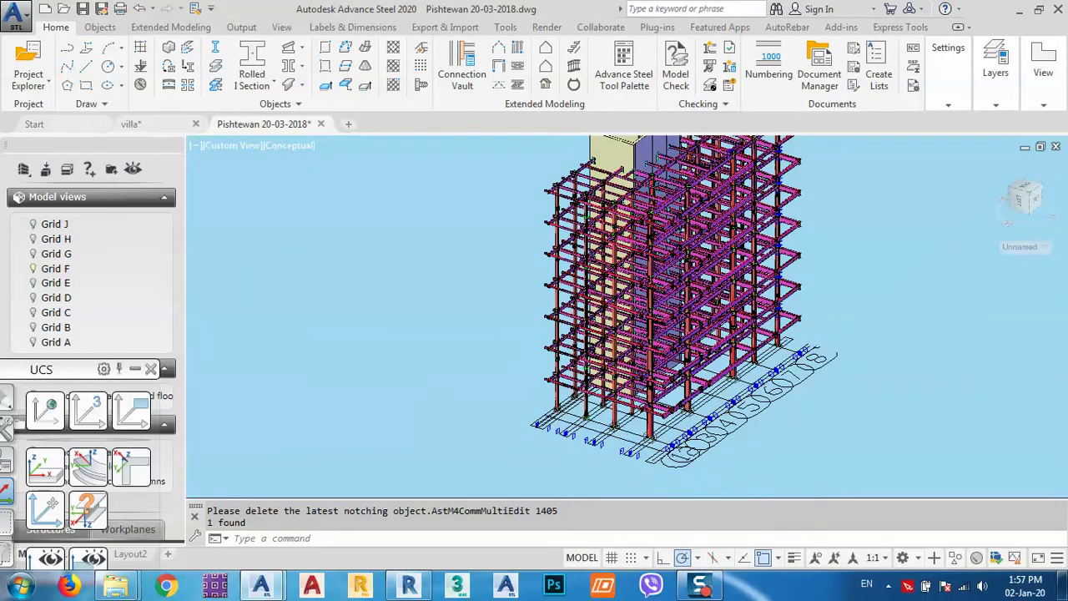
{"action": "scroll", "coordinate": [605, 463], "scroll_direction": "up", "scroll_amount": 3}
{"action": "scroll", "coordinate": [605, 466], "scroll_direction": "up", "scroll_amount": 10}
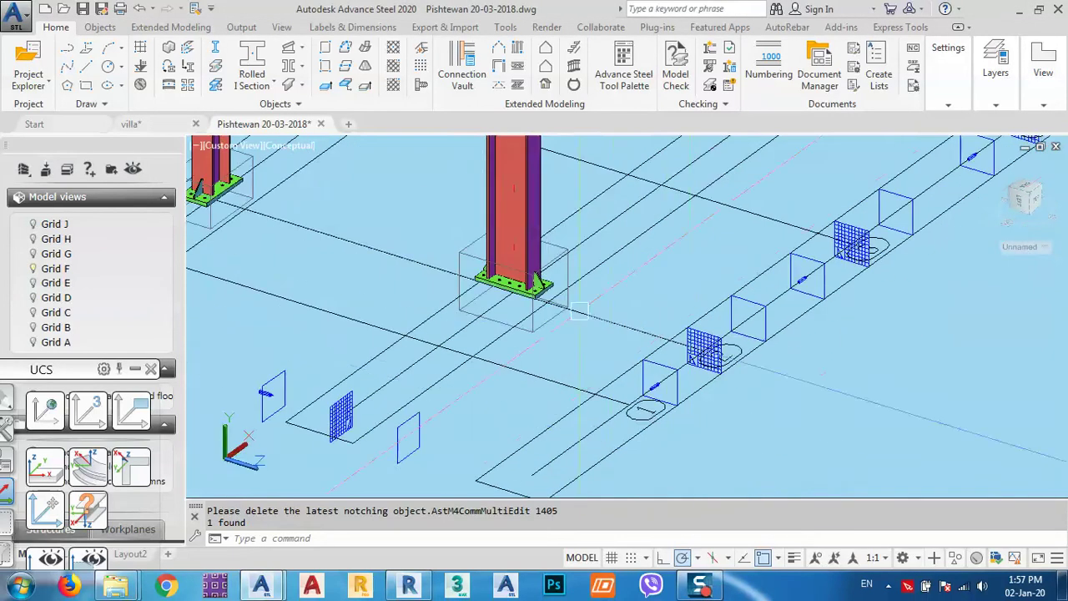
{"action": "middle_click_drag", "start_coordinate": [635, 442], "coordinate": [660, 464]}
{"action": "key", "text": "Escape"}
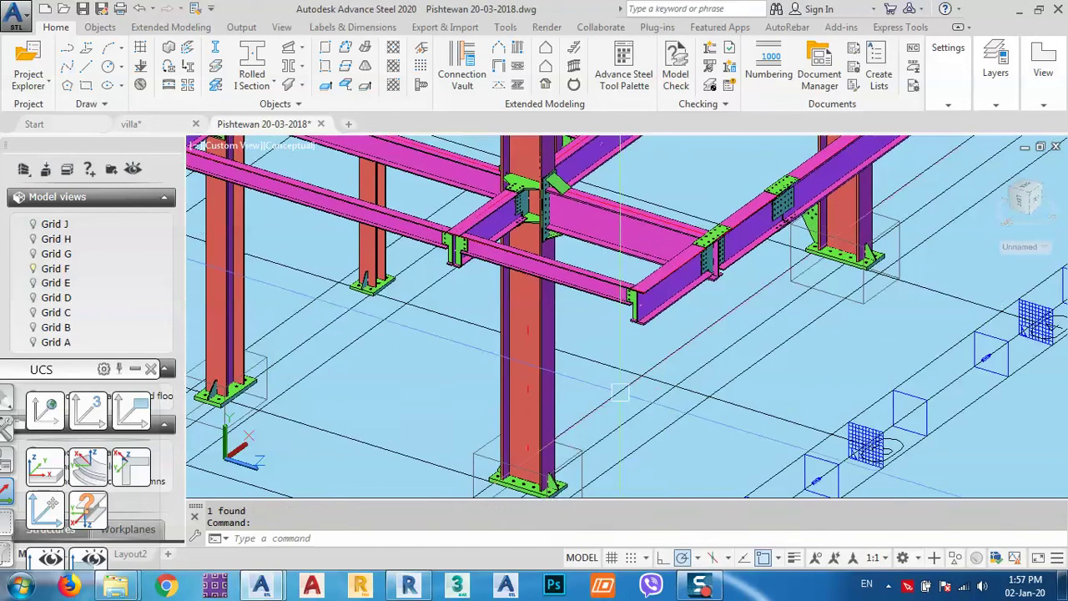
{"action": "left_click", "coordinate": [33, 269]}
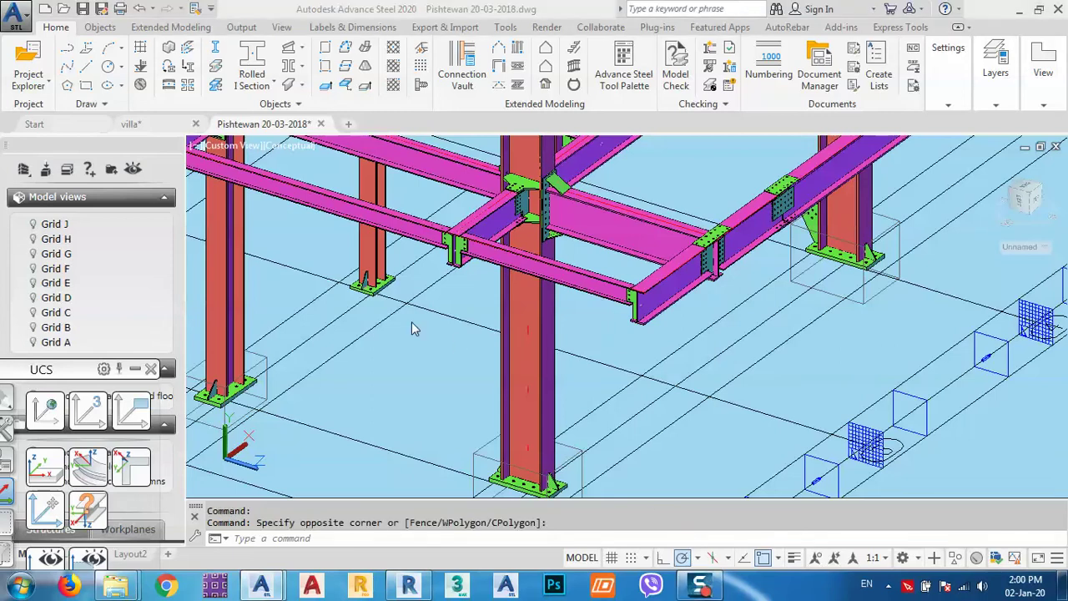
Examine the column bases along the frame's outer side, including the base plate holes and the bolted brace gusset plate.
{"action": "middle_click_drag", "start_coordinate": [425, 357], "coordinate": [739, 533]}
{"action": "middle_click_drag", "start_coordinate": [415, 298], "coordinate": [721, 380]}
{"action": "scroll", "coordinate": [748, 212], "scroll_direction": "up", "scroll_amount": 6}
{"action": "scroll", "coordinate": [740, 219], "scroll_direction": "down", "scroll_amount": 5}
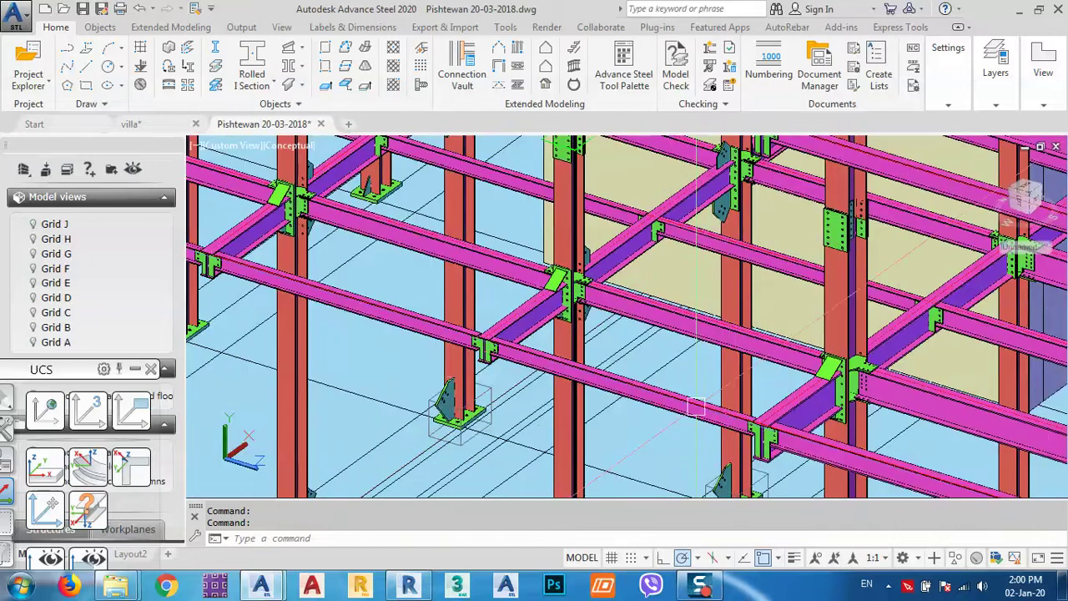
{"action": "middle_click_drag", "start_coordinate": [712, 479], "coordinate": [643, 384]}
{"action": "scroll", "coordinate": [679, 374], "scroll_direction": "up", "scroll_amount": 5}
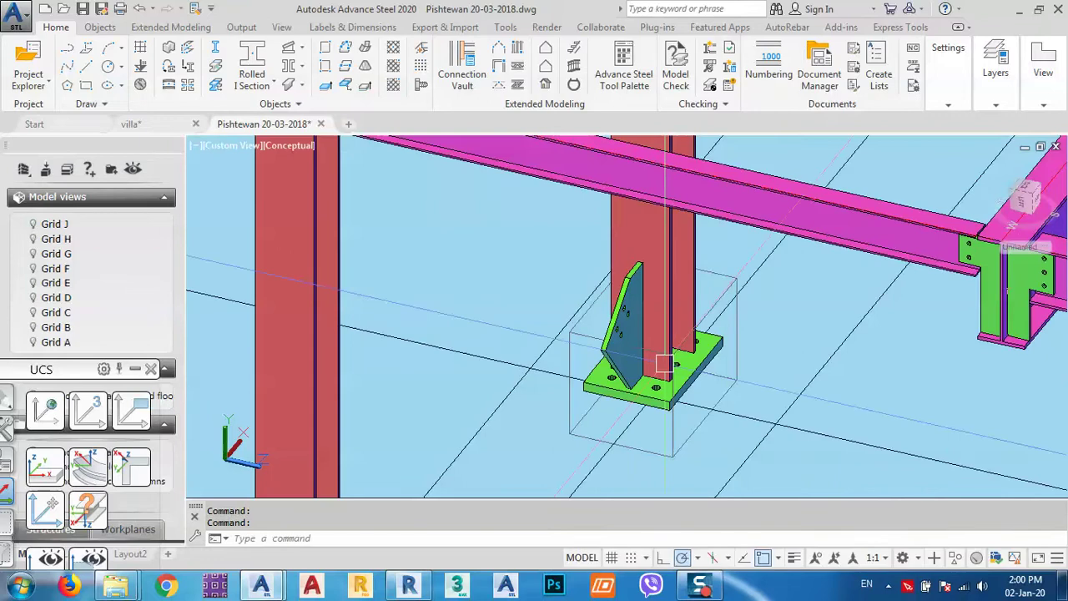
{"action": "scroll", "coordinate": [624, 354], "scroll_direction": "up", "scroll_amount": 5}
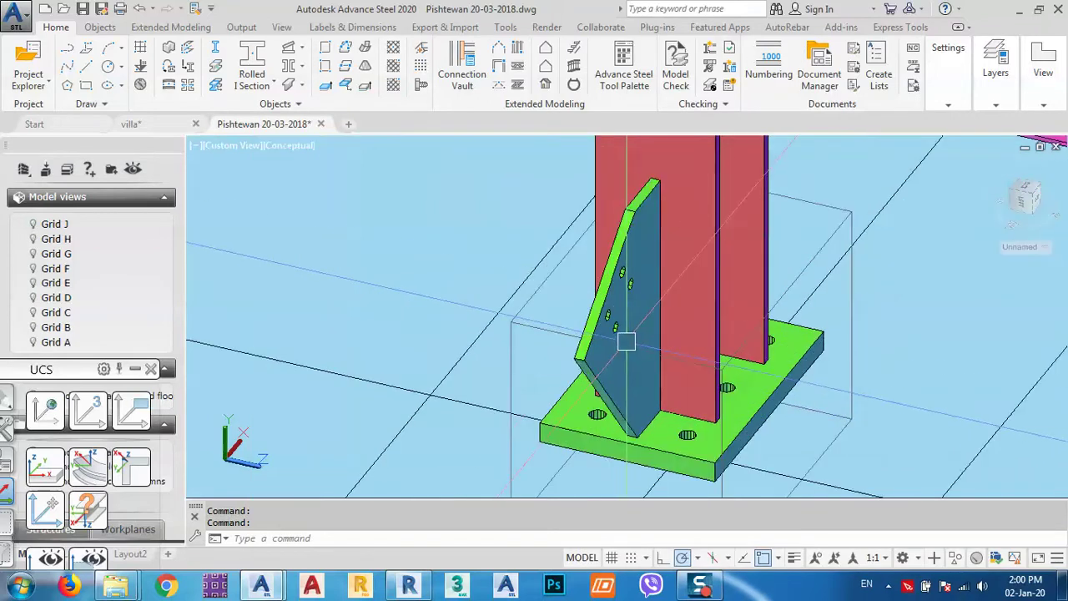
{"action": "scroll", "coordinate": [615, 330], "scroll_direction": "down", "scroll_amount": 6}
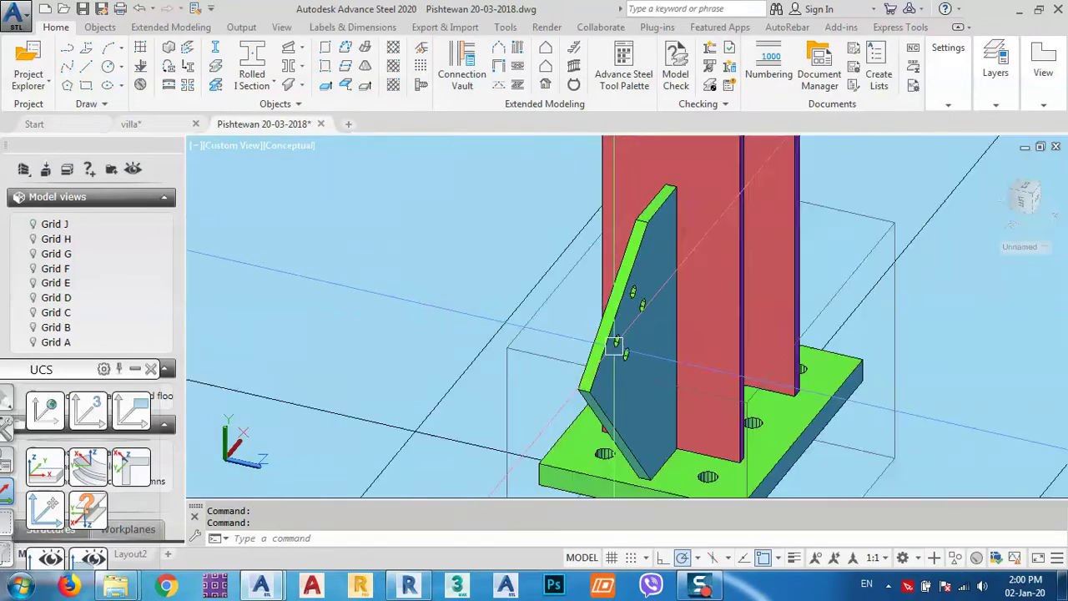
{"action": "middle_click_drag", "start_coordinate": [616, 334], "coordinate": [584, 354], "text": "shift"}
{"action": "scroll", "coordinate": [604, 364], "scroll_direction": "down", "scroll_amount": 6}
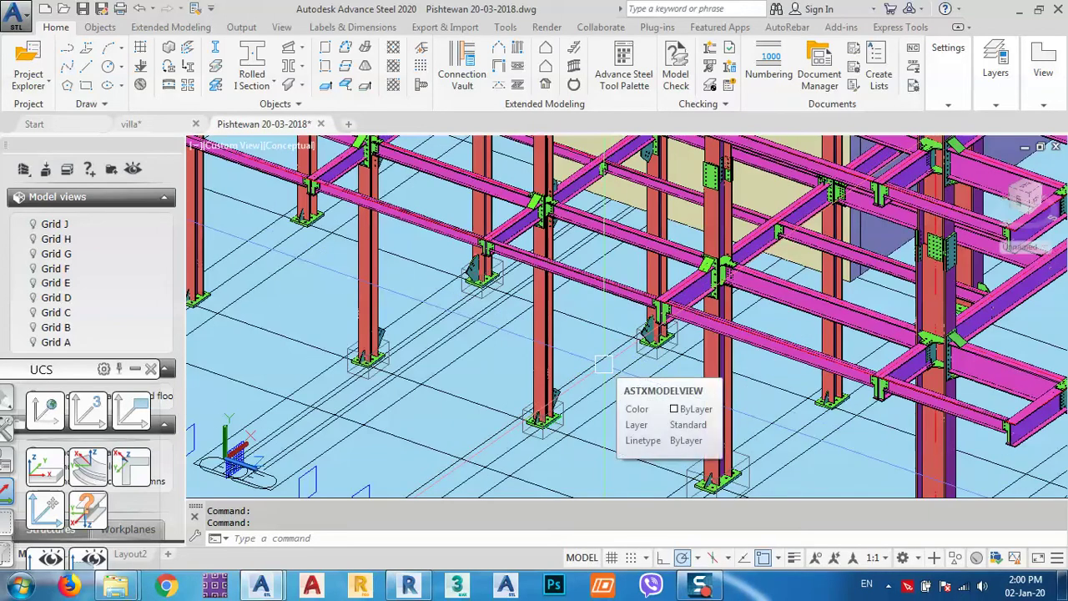
Examine the upper floors of the frame and the beam connections to the central core walls.
{"action": "middle_click_drag", "start_coordinate": [589, 364], "coordinate": [497, 366], "text": "shift"}
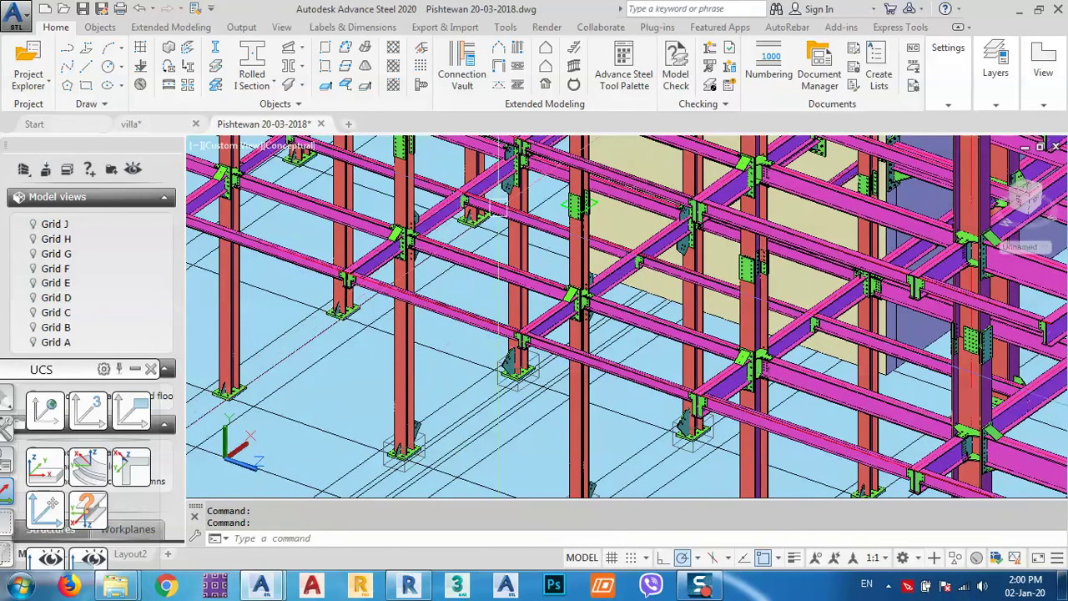
{"action": "scroll", "coordinate": [576, 213], "scroll_direction": "down", "scroll_amount": 2}
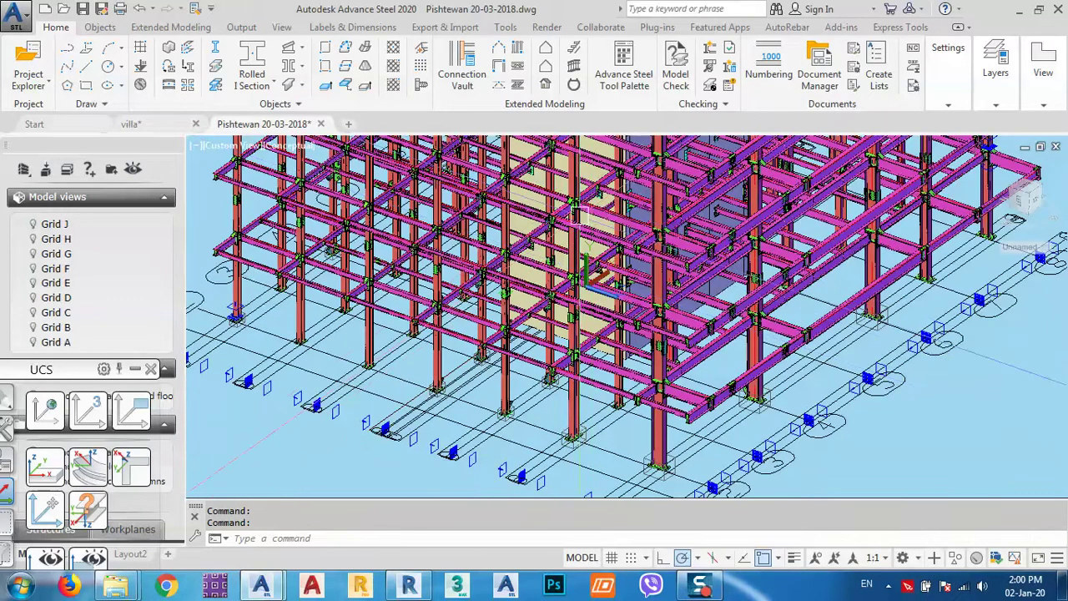
{"action": "middle_click_drag", "start_coordinate": [577, 197], "coordinate": [572, 460]}
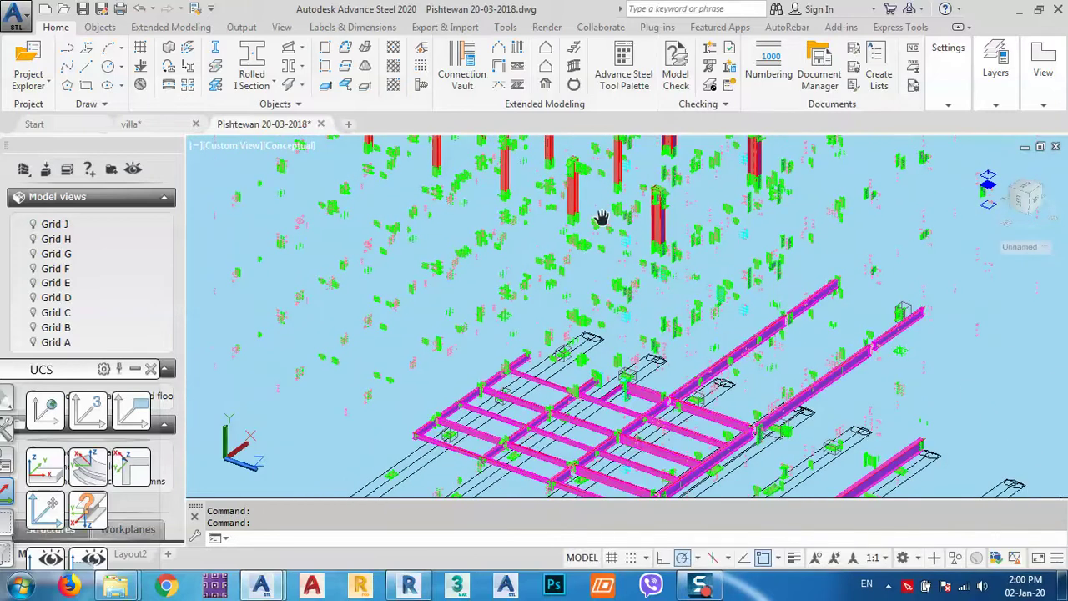
{"action": "middle_click_drag", "start_coordinate": [601, 217], "coordinate": [597, 352]}
{"action": "key", "text": "Escape"}
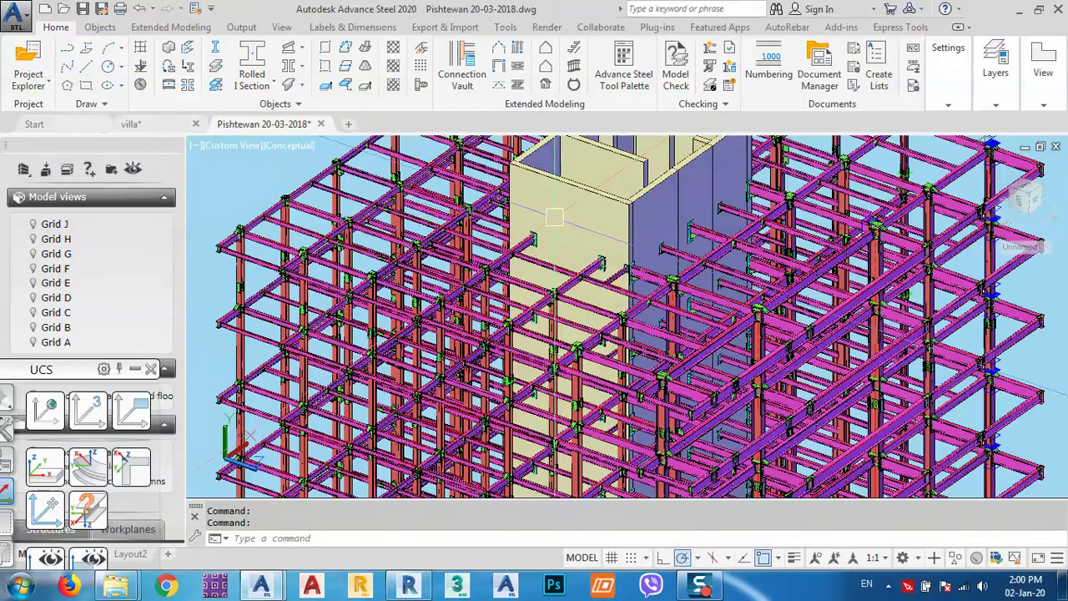
Examine the bolted end plate that joins a top-floor beam to the concrete core wall.
{"action": "scroll", "coordinate": [538, 250], "scroll_direction": "up", "scroll_amount": 10}
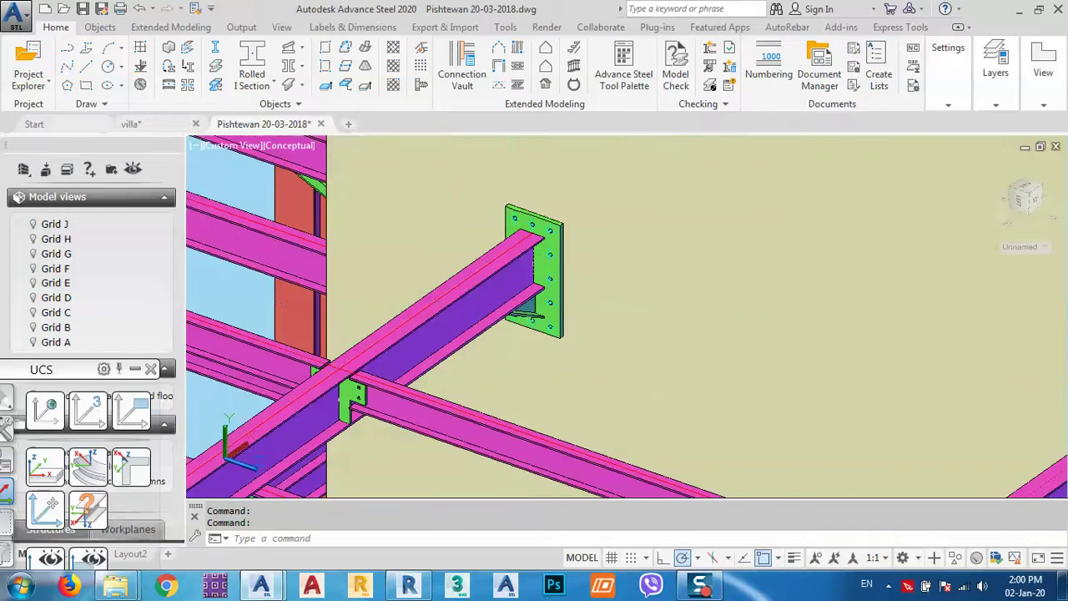
{"action": "scroll", "coordinate": [496, 238], "scroll_direction": "up", "scroll_amount": 2}
{"action": "scroll", "coordinate": [510, 281], "scroll_direction": "down", "scroll_amount": 4}
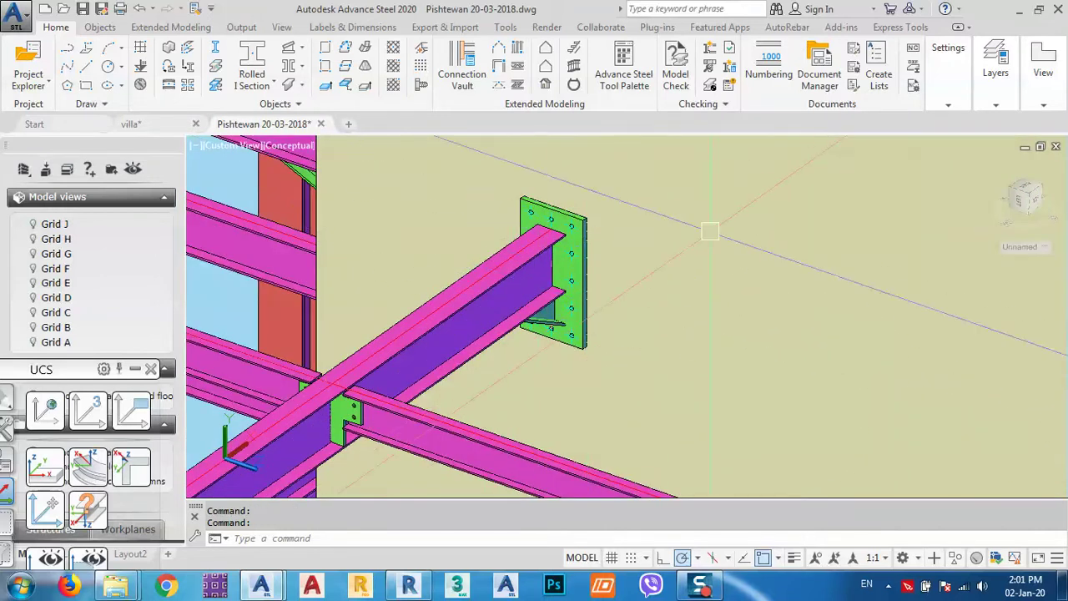
{"action": "scroll", "coordinate": [572, 287], "scroll_direction": "down", "scroll_amount": 5}
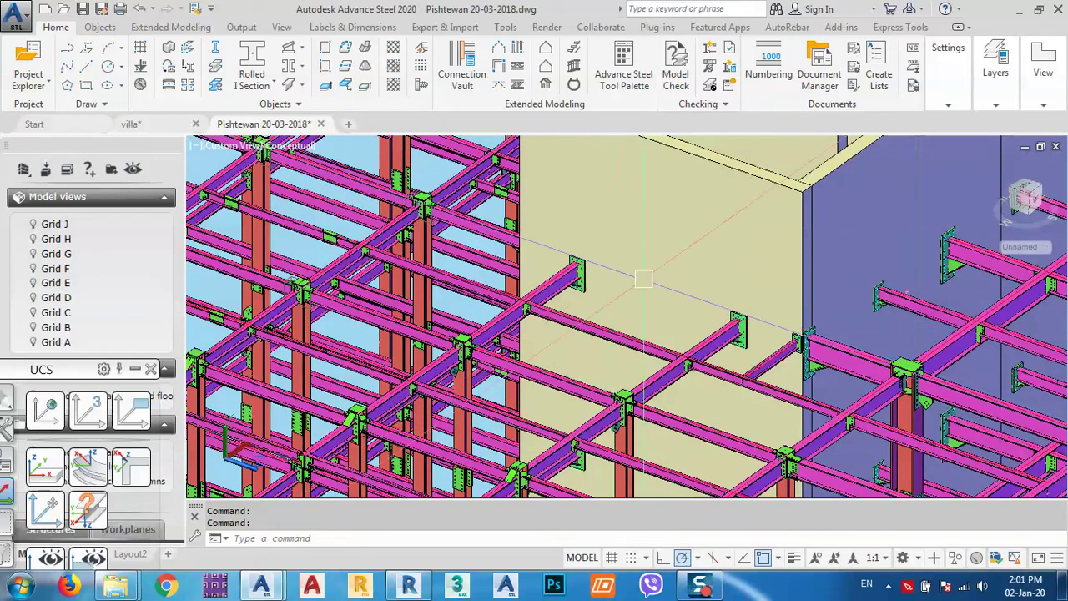
{"action": "scroll", "coordinate": [561, 245], "scroll_direction": "down", "scroll_amount": 3}
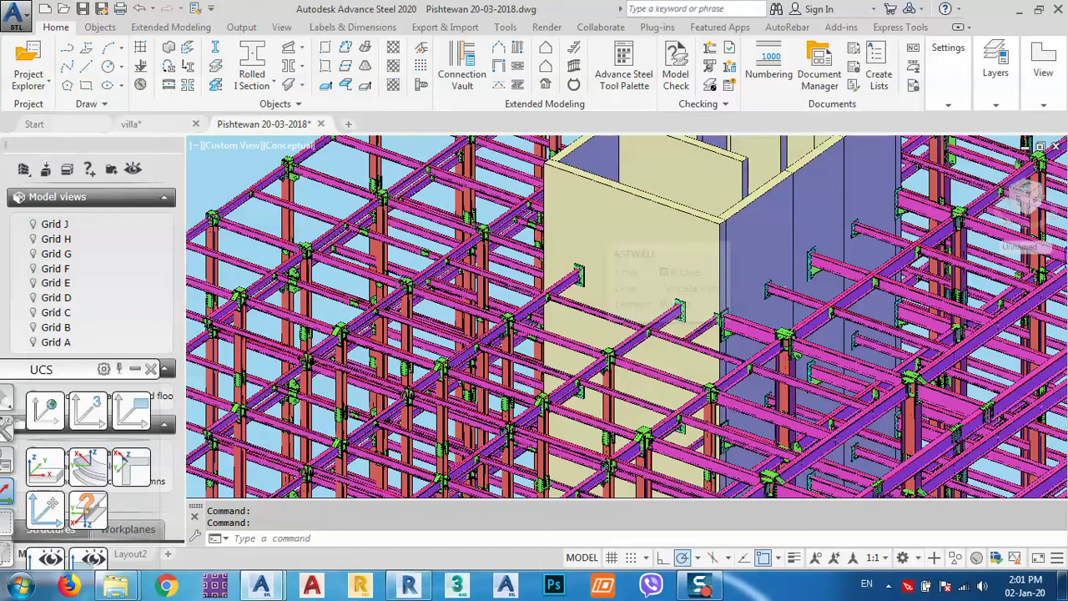
{"action": "scroll", "coordinate": [594, 227], "scroll_direction": "down", "scroll_amount": 2}
Examine the cap plate and bolted beam connections at the top of the frame's outer corner column.
{"action": "scroll", "coordinate": [320, 278], "scroll_direction": "up", "scroll_amount": 6}
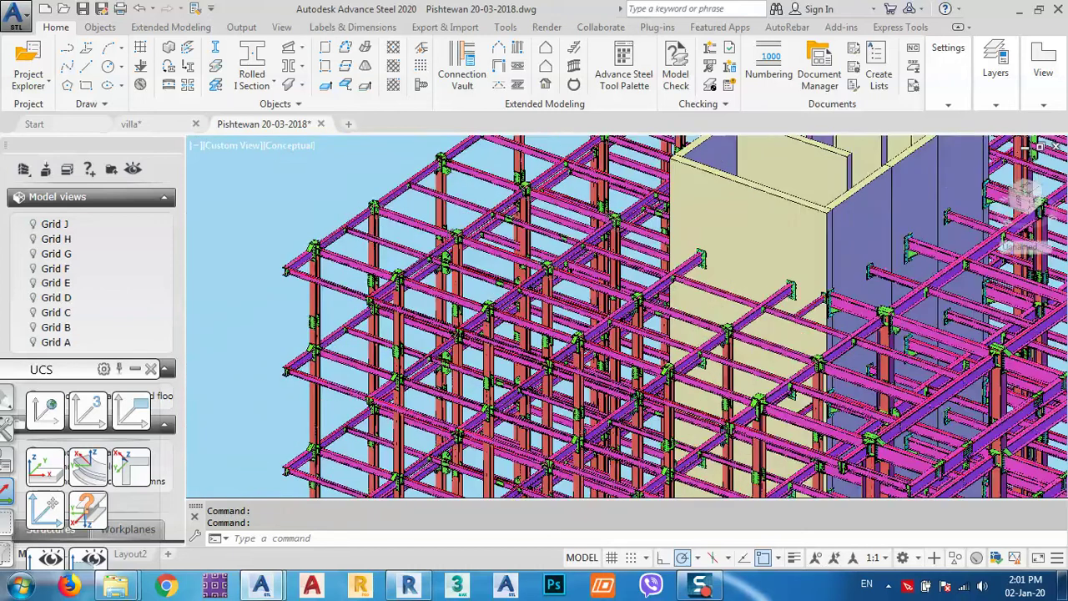
{"action": "scroll", "coordinate": [334, 259], "scroll_direction": "down", "scroll_amount": 1}
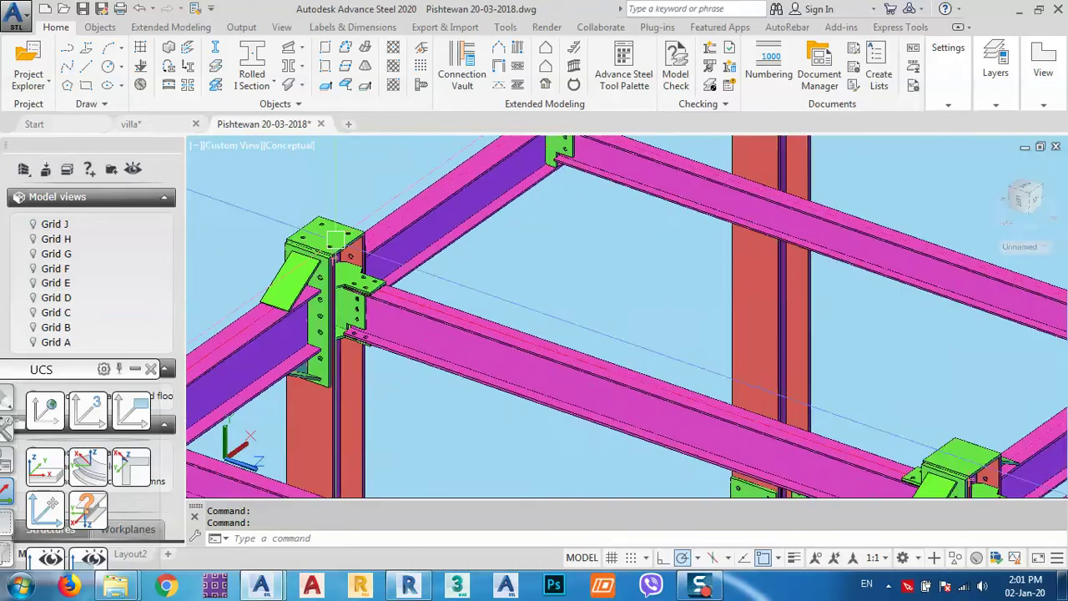
{"action": "scroll", "coordinate": [339, 236], "scroll_direction": "up", "scroll_amount": 3}
{"action": "scroll", "coordinate": [346, 238], "scroll_direction": "down", "scroll_amount": 1}
{"action": "scroll", "coordinate": [344, 238], "scroll_direction": "down", "scroll_amount": 8}
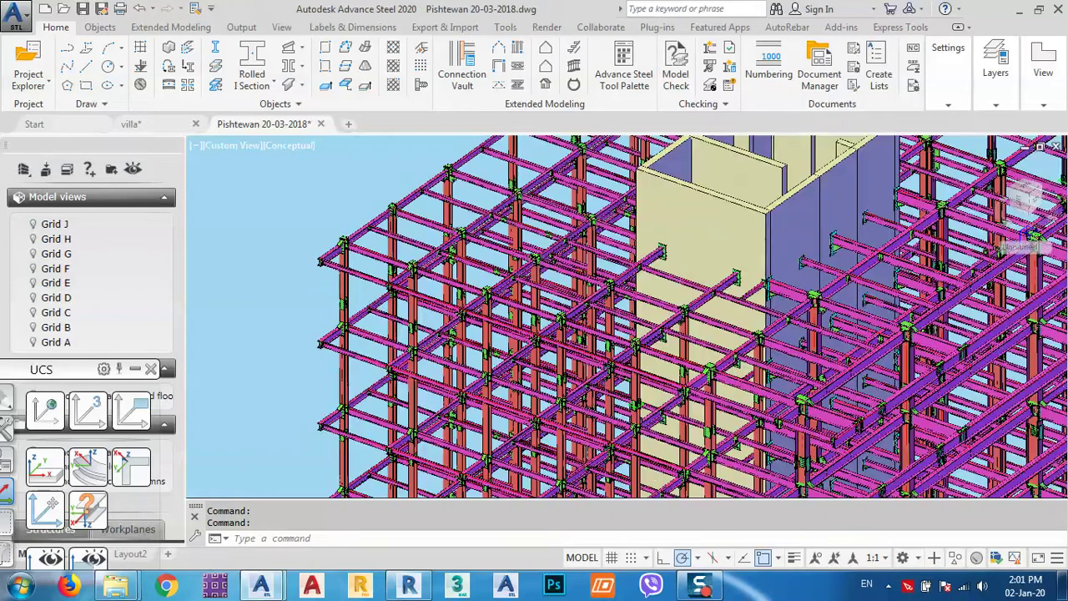
Examine the cantilevered floor beams around the outer corner column and look over the whole building.
{"action": "scroll", "coordinate": [338, 357], "scroll_direction": "down", "scroll_amount": 3}
{"action": "scroll", "coordinate": [338, 350], "scroll_direction": "up", "scroll_amount": 5}
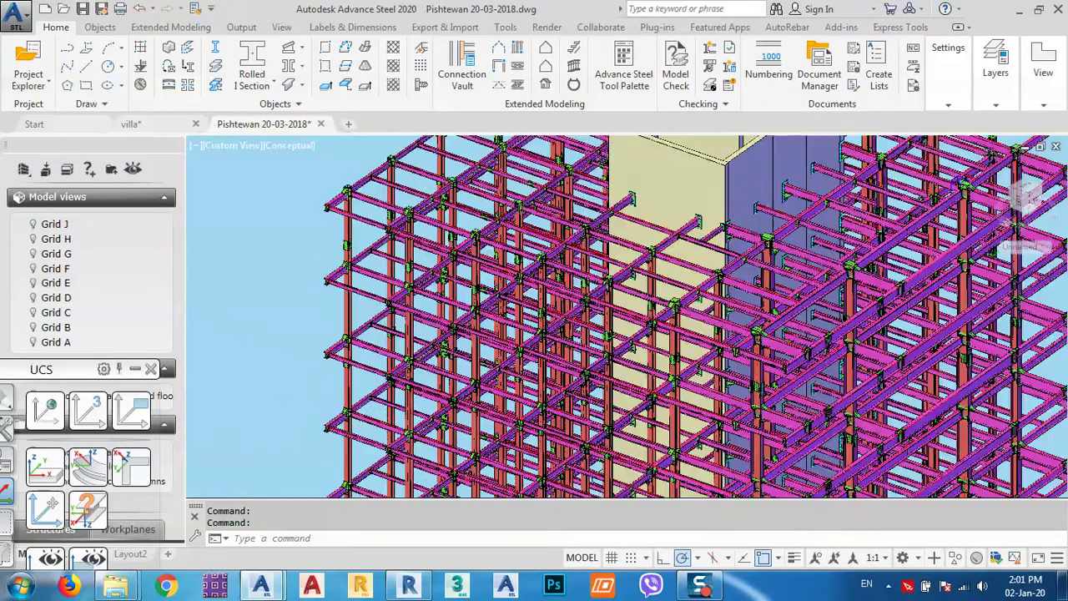
{"action": "scroll", "coordinate": [353, 367], "scroll_direction": "up", "scroll_amount": 6}
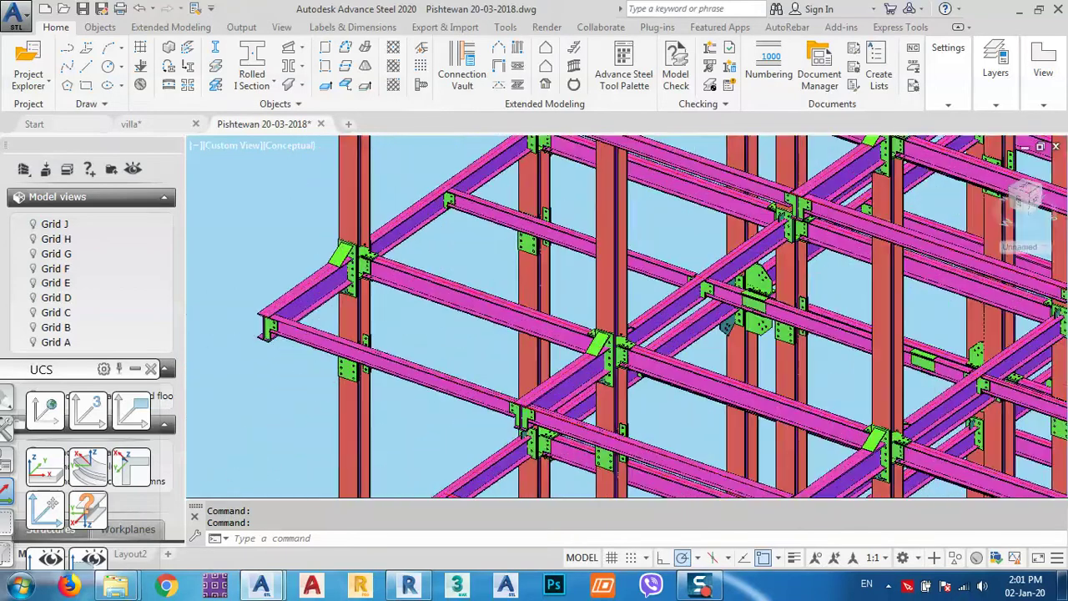
{"action": "scroll", "coordinate": [372, 321], "scroll_direction": "down", "scroll_amount": 6}
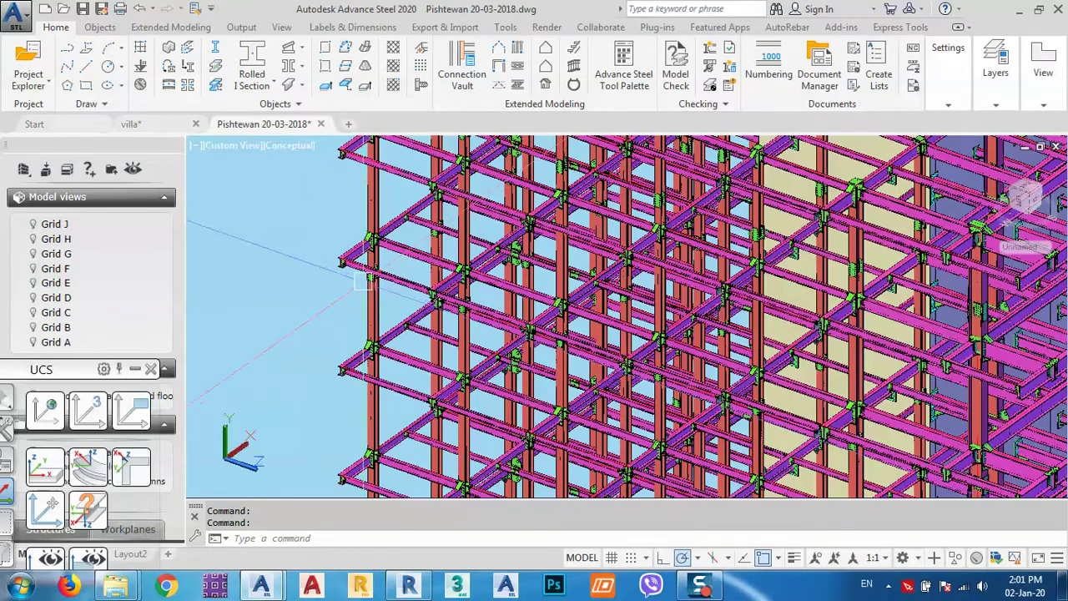
{"action": "scroll", "coordinate": [371, 284], "scroll_direction": "down", "scroll_amount": 2}
{"action": "scroll", "coordinate": [372, 317], "scroll_direction": "down", "scroll_amount": 2}
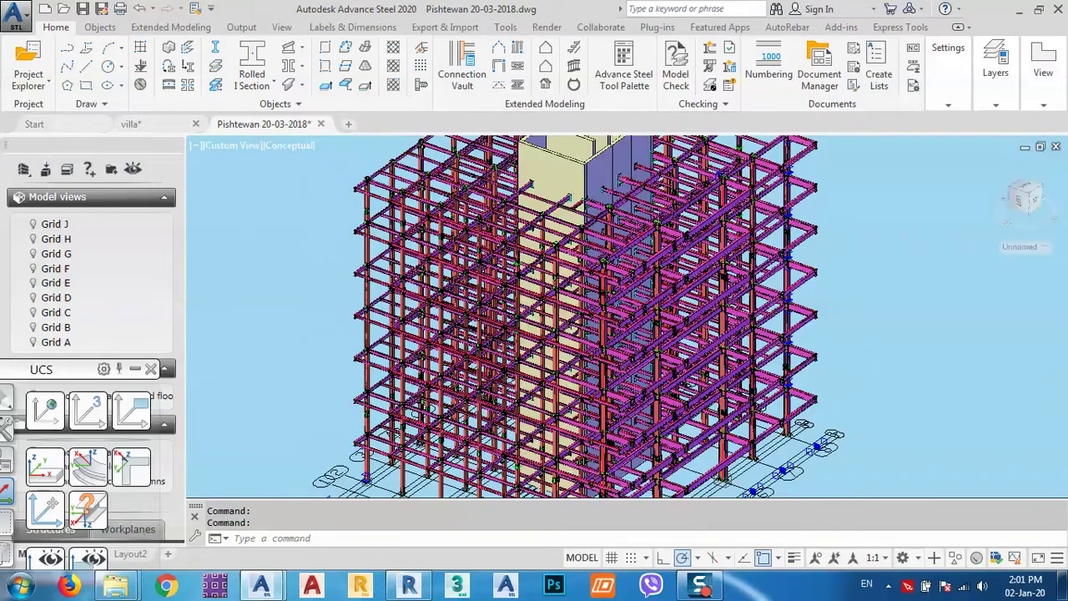
{"action": "scroll", "coordinate": [357, 276], "scroll_direction": "down", "scroll_amount": 2}
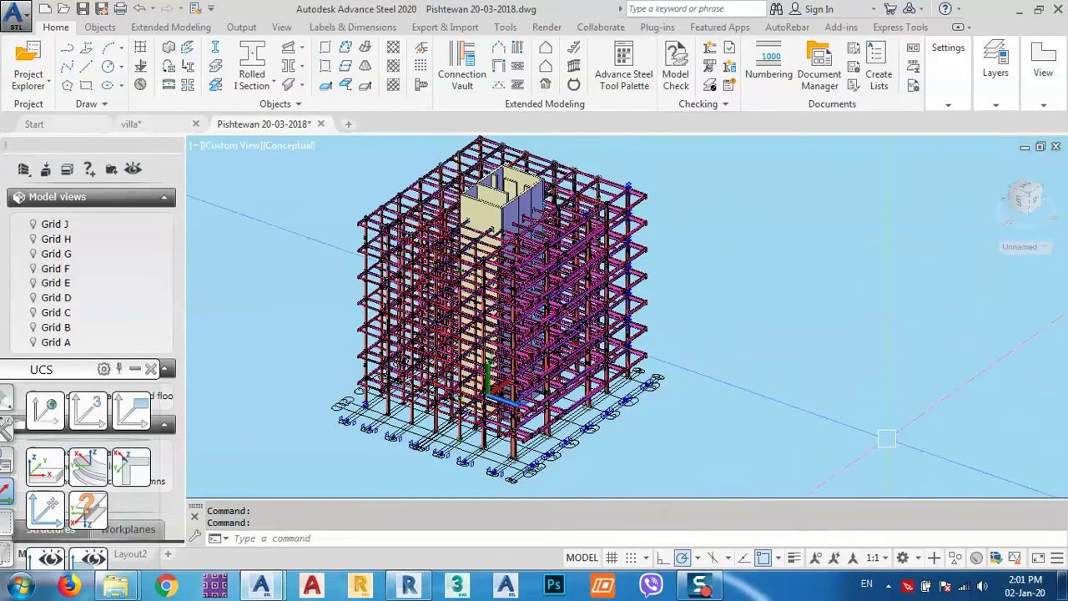
Show the camera detail drawing for the grid axis camera on the ground beside the corner column base.
{"action": "scroll", "coordinate": [528, 422], "scroll_direction": "up", "scroll_amount": 5}
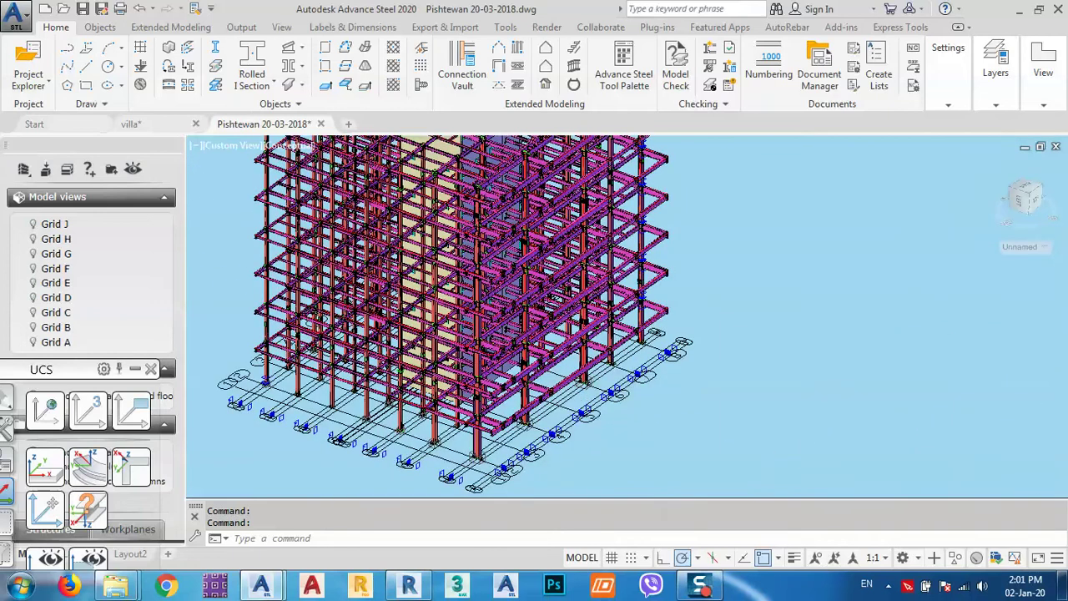
{"action": "scroll", "coordinate": [528, 422], "scroll_direction": "up", "scroll_amount": 2}
{"action": "scroll", "coordinate": [529, 423], "scroll_direction": "up", "scroll_amount": 3}
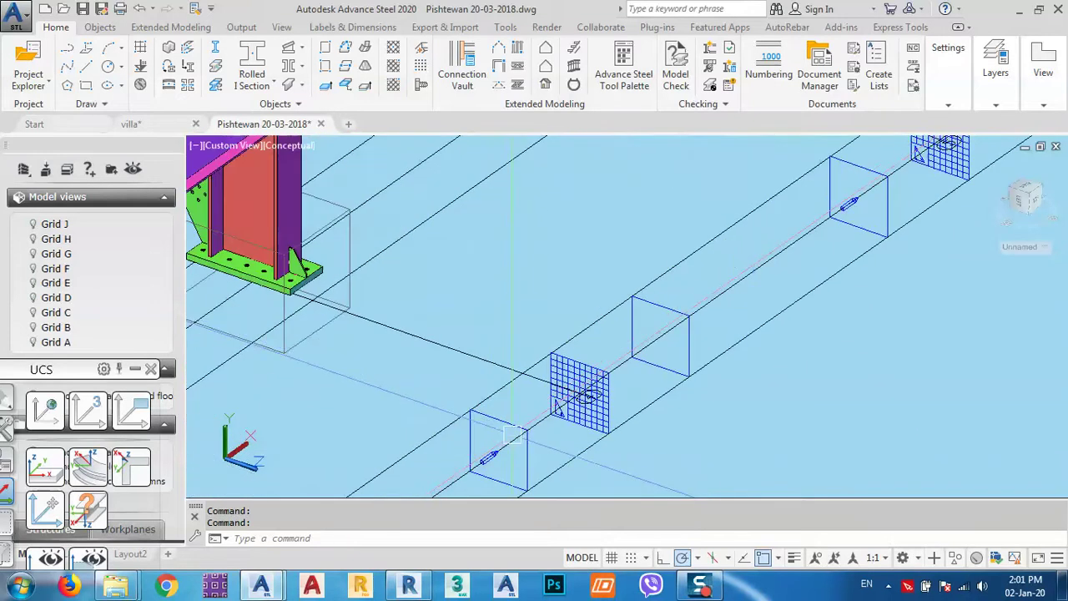
{"action": "left_click", "coordinate": [580, 392]}
{"action": "right_click", "coordinate": [387, 390]}
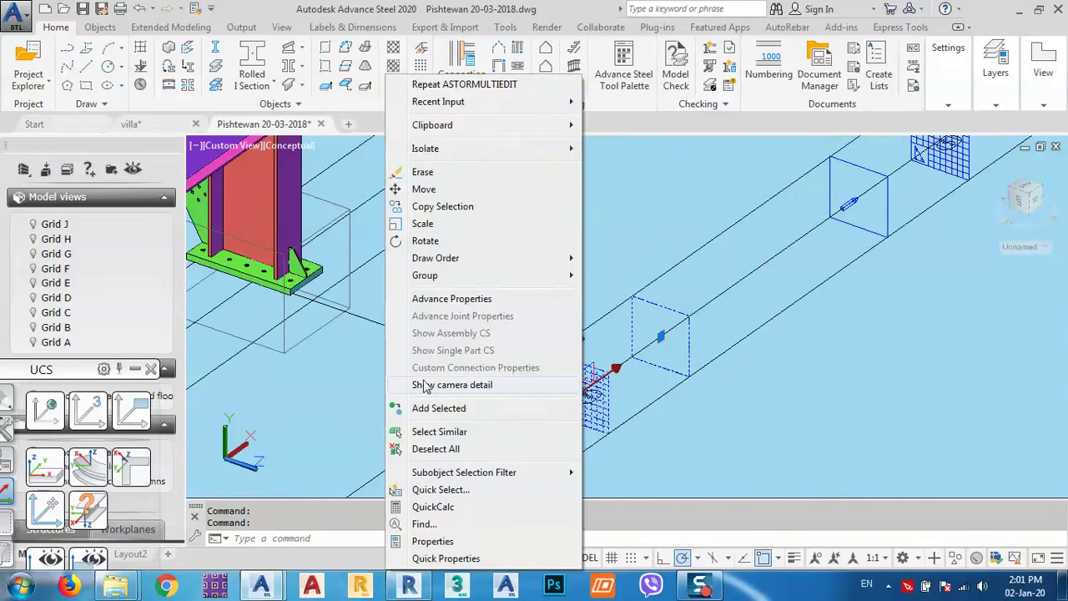
{"action": "left_click", "coordinate": [424, 385]}
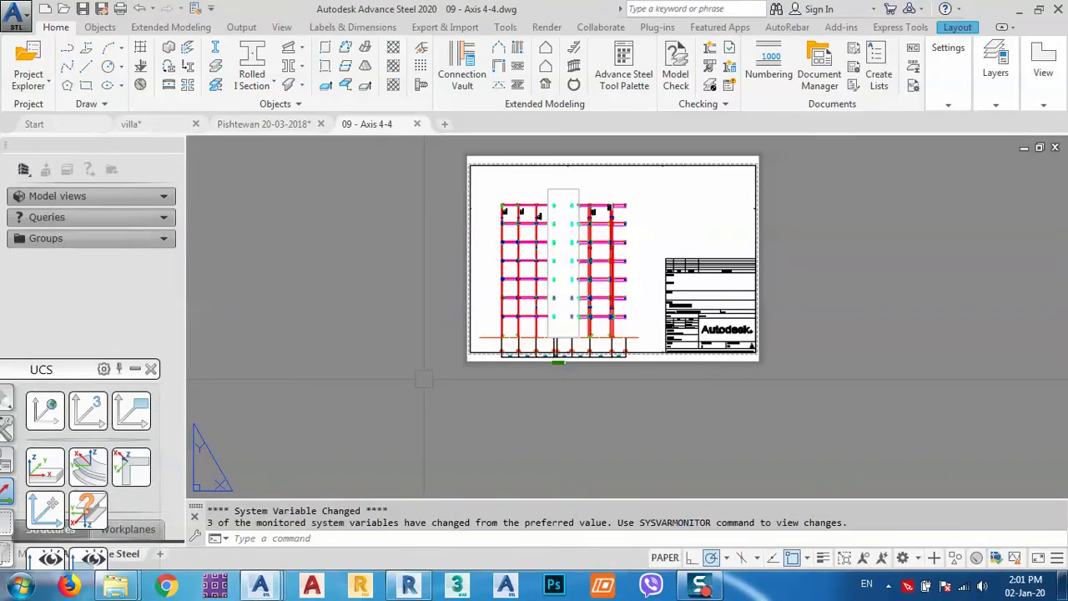
Examine the column labels in the Axis 4-4 elevation and the bolted beam joint at column C68.
{"action": "scroll", "coordinate": [561, 248], "scroll_direction": "up", "scroll_amount": 6}
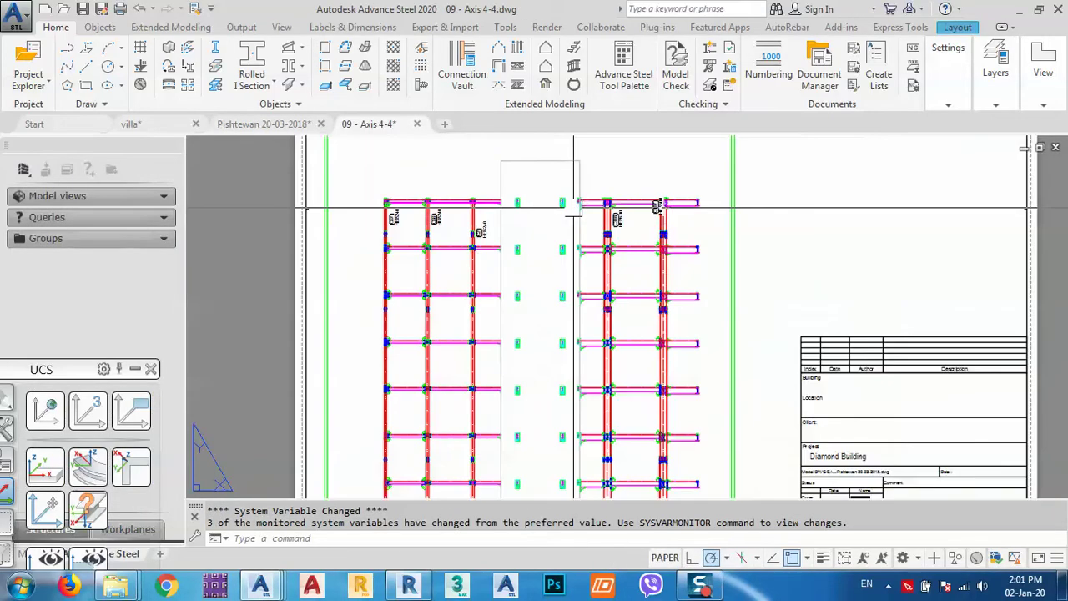
{"action": "scroll", "coordinate": [409, 231], "scroll_direction": "up", "scroll_amount": 2}
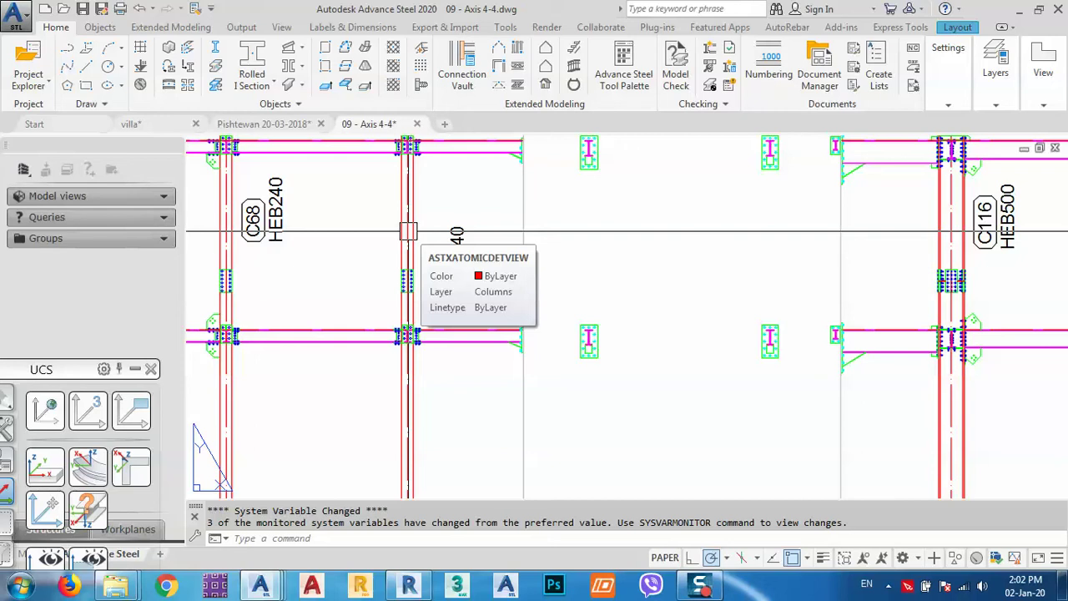
{"action": "middle_click_drag", "start_coordinate": [425, 362], "coordinate": [584, 358]}
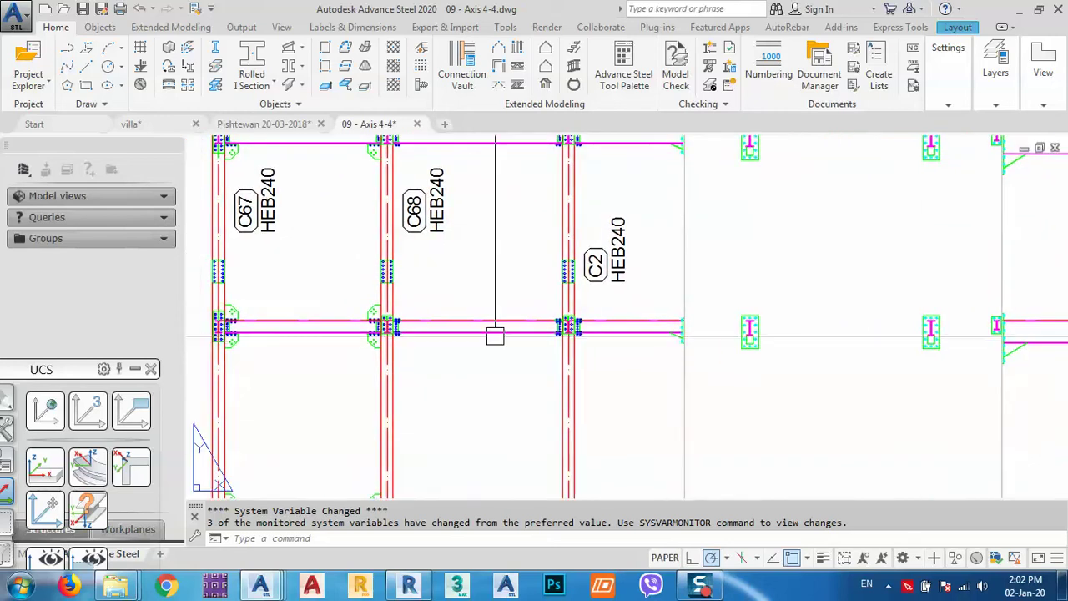
{"action": "scroll", "coordinate": [495, 337], "scroll_direction": "up", "scroll_amount": 5}
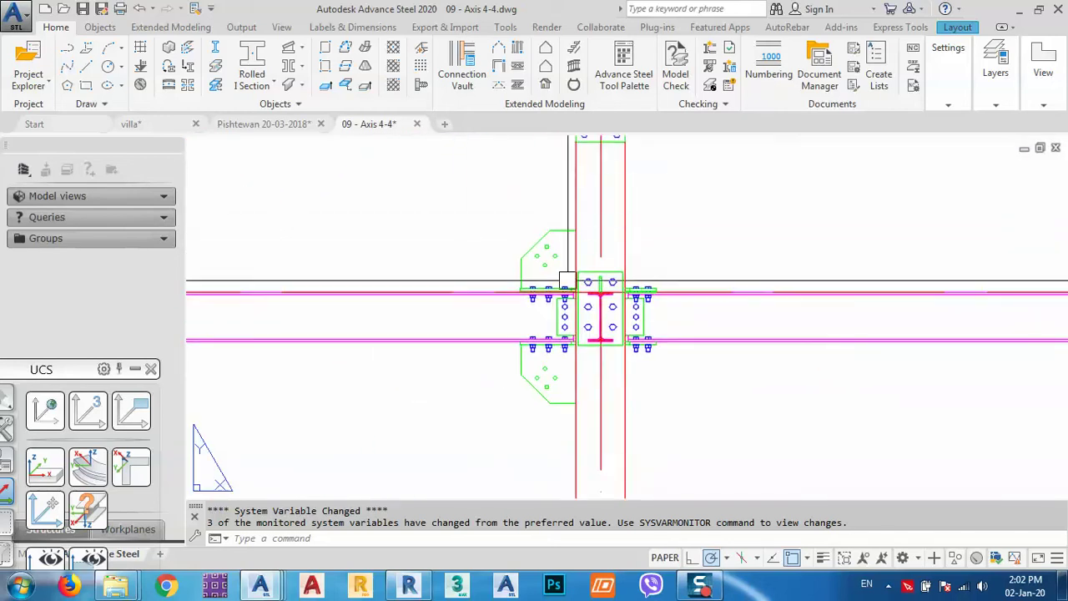
{"action": "scroll", "coordinate": [576, 280], "scroll_direction": "up", "scroll_amount": 4}
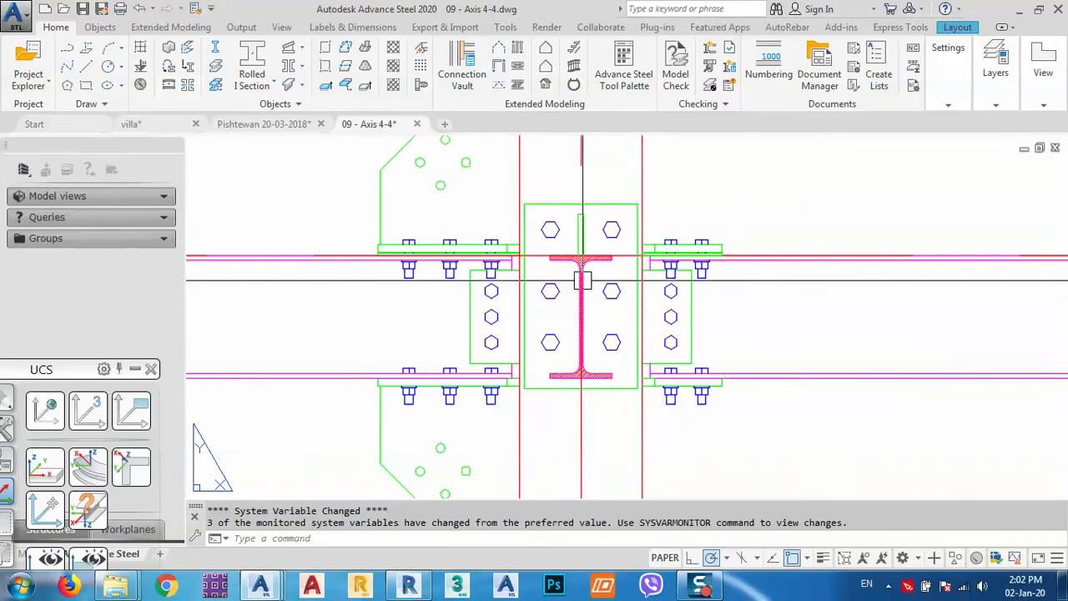
{"action": "scroll", "coordinate": [582, 280], "scroll_direction": "down", "scroll_amount": 8}
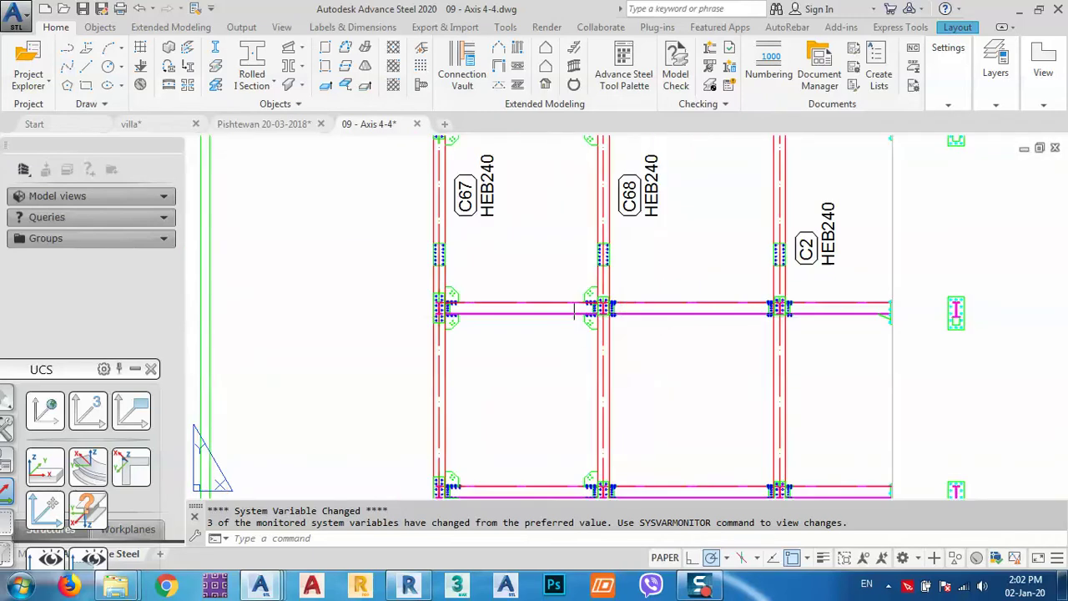
Examine the top-floor beam joint and brace gusset plate at the head of column C67.
{"action": "middle_click_drag", "start_coordinate": [773, 257], "coordinate": [678, 426]}
{"action": "scroll", "coordinate": [361, 310], "scroll_direction": "up", "scroll_amount": 6}
{"action": "middle_click_drag", "start_coordinate": [342, 258], "coordinate": [366, 289]}
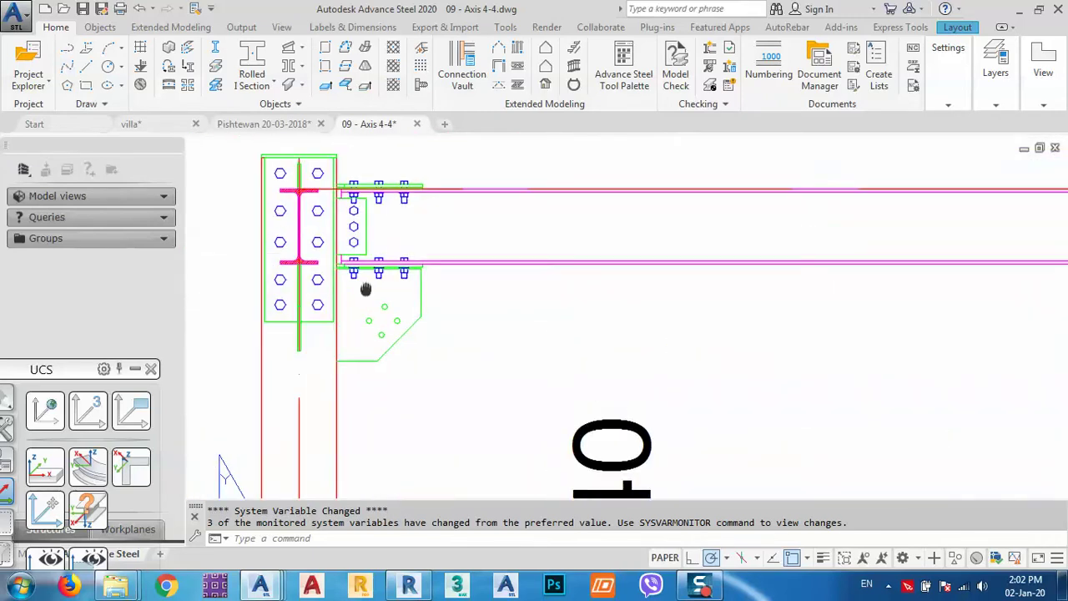
{"action": "scroll", "coordinate": [334, 238], "scroll_direction": "down", "scroll_amount": 1}
{"action": "scroll", "coordinate": [334, 238], "scroll_direction": "up", "scroll_amount": 3}
{"action": "scroll", "coordinate": [313, 233], "scroll_direction": "down", "scroll_amount": 7}
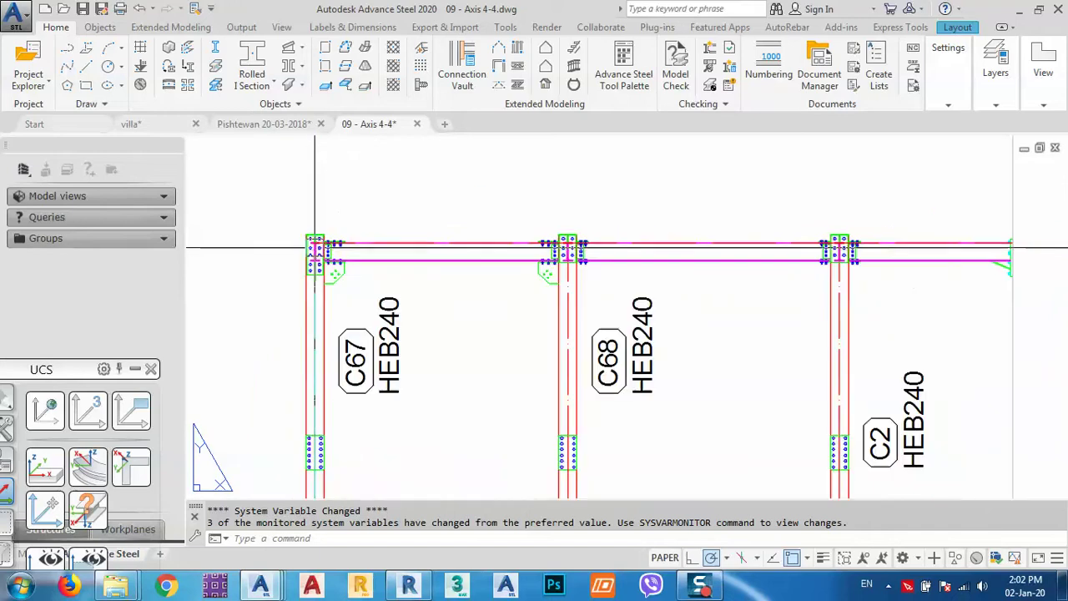
Examine the cantilever beam between grids B and A, including its haunches and bolted end connection.
{"action": "scroll", "coordinate": [429, 258], "scroll_direction": "down", "scroll_amount": 5}
{"action": "scroll", "coordinate": [551, 286], "scroll_direction": "up", "scroll_amount": 4}
{"action": "scroll", "coordinate": [434, 231], "scroll_direction": "up", "scroll_amount": 2}
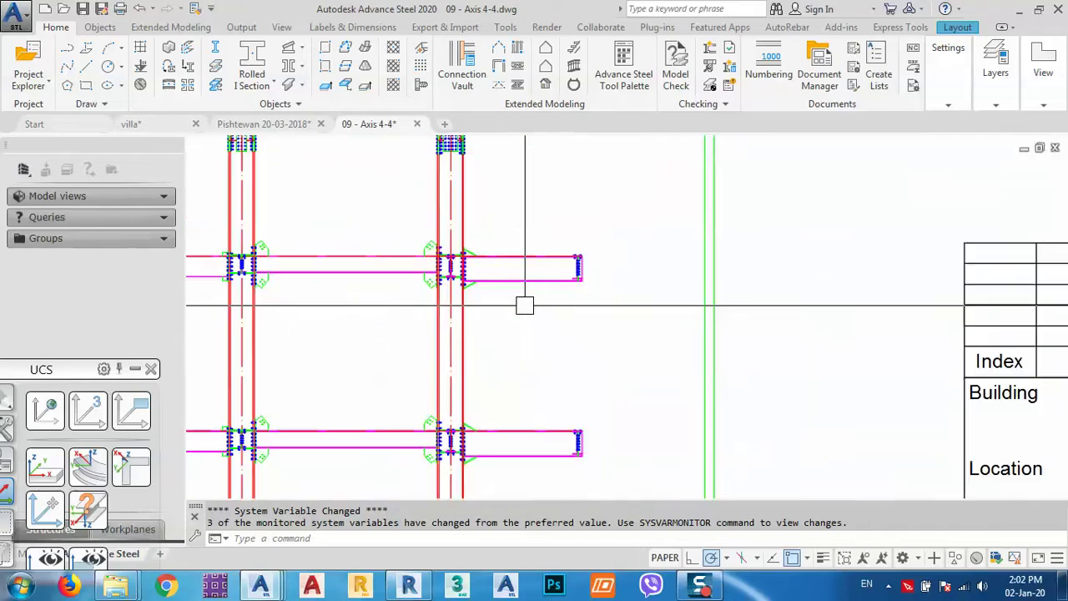
{"action": "scroll", "coordinate": [585, 267], "scroll_direction": "up", "scroll_amount": 6}
{"action": "scroll", "coordinate": [603, 200], "scroll_direction": "down", "scroll_amount": 3}
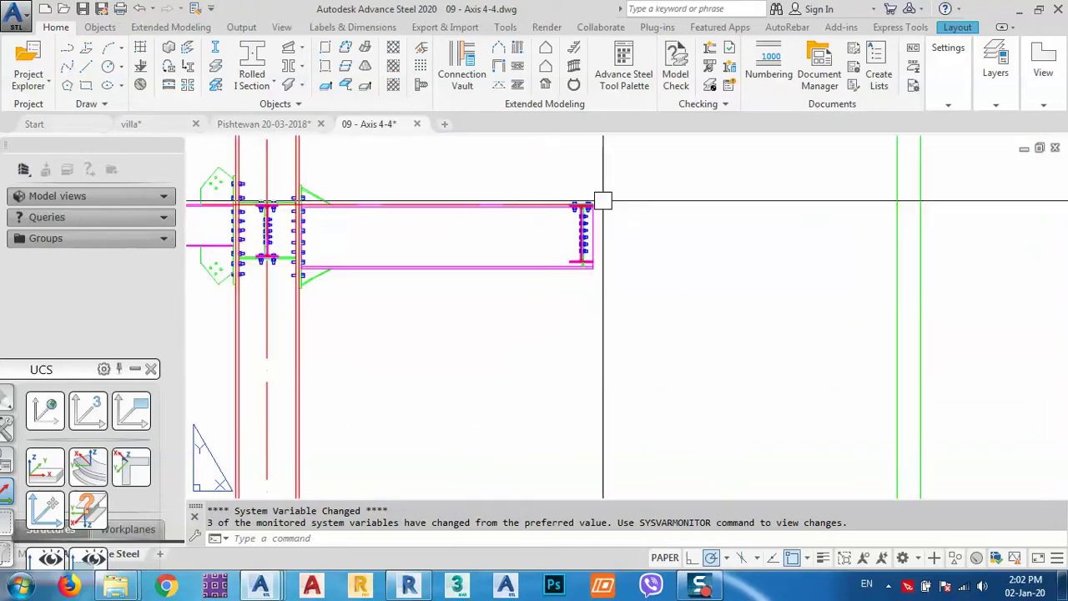
{"action": "scroll", "coordinate": [602, 201], "scroll_direction": "down", "scroll_amount": 7}
Examine the overall layout of the bolted splice on the grid B column above the first floor.
{"action": "middle_click_drag", "start_coordinate": [538, 319], "coordinate": [583, 203]}
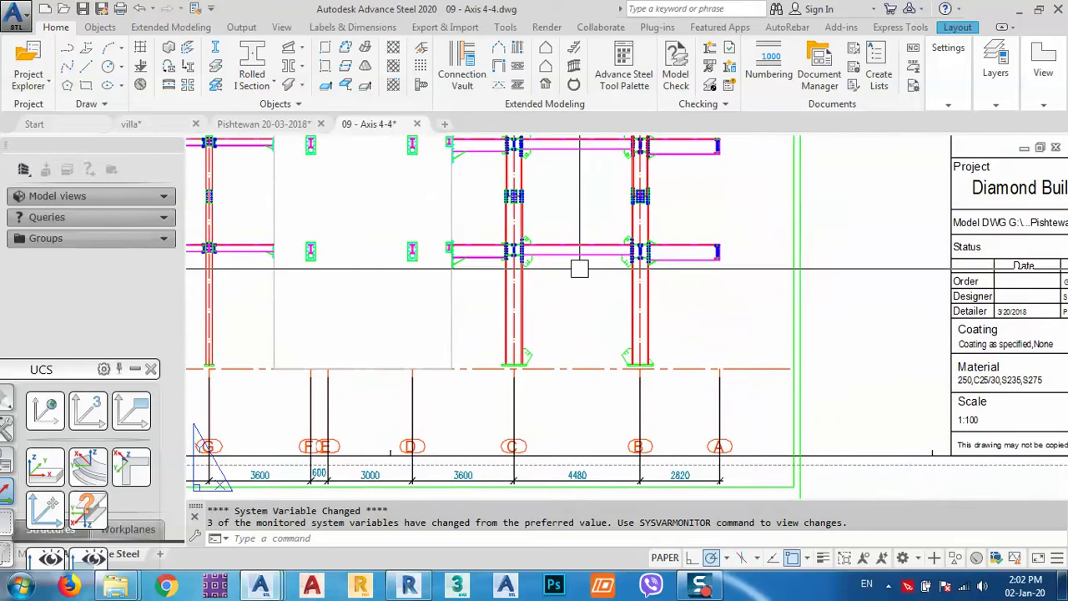
{"action": "scroll", "coordinate": [637, 203], "scroll_direction": "up", "scroll_amount": 6}
{"action": "scroll", "coordinate": [609, 288], "scroll_direction": "down", "scroll_amount": 3}
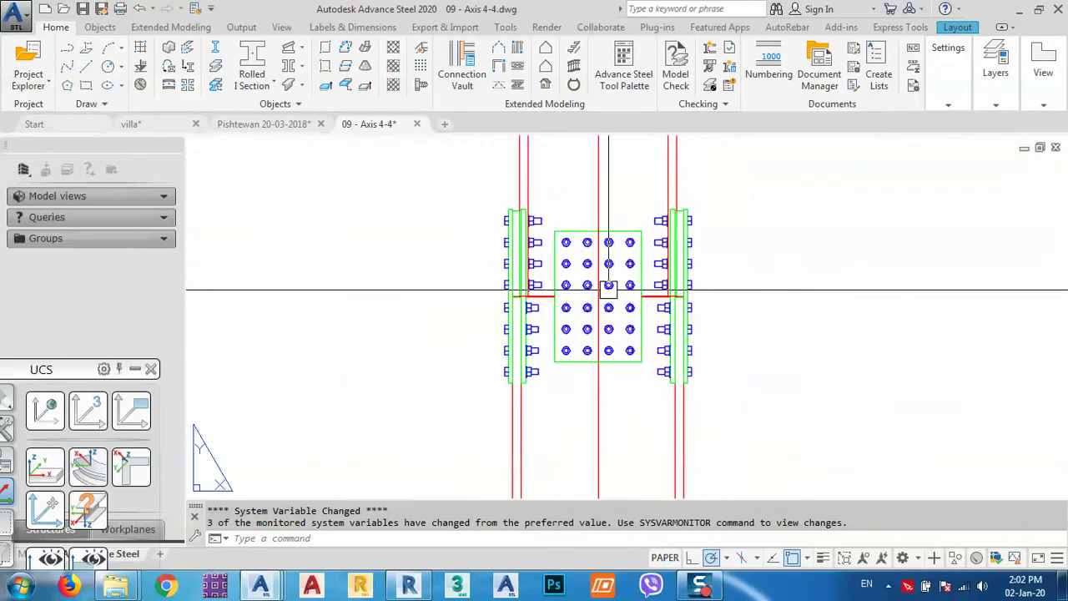
{"action": "scroll", "coordinate": [608, 288], "scroll_direction": "down", "scroll_amount": 2}
{"action": "left_click", "coordinate": [476, 205]}
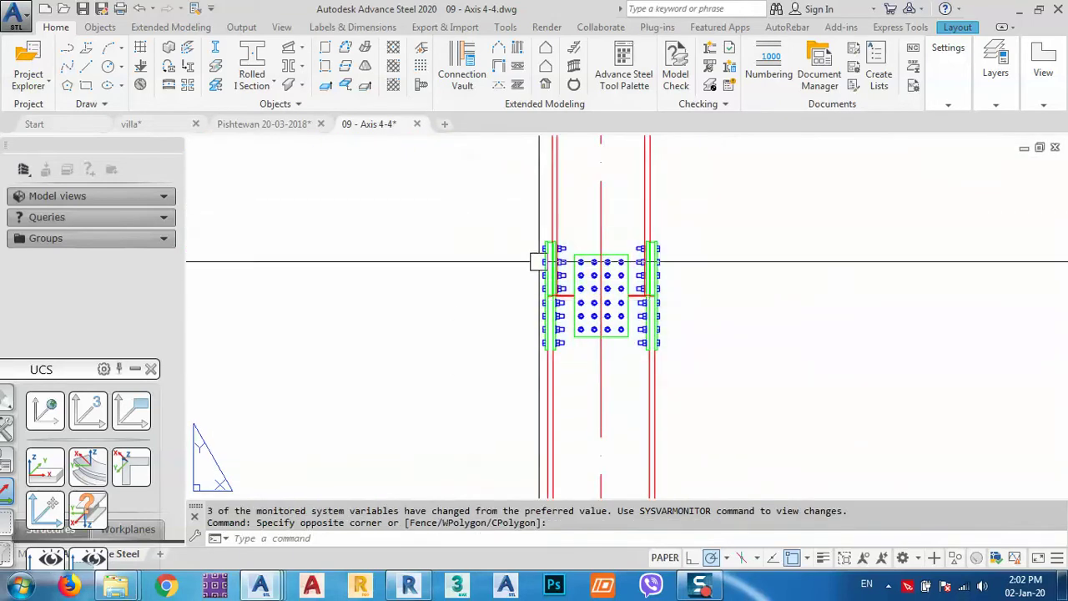
Examine the flange plates, packing plates and bolts of the grid B column splice at close range.
{"action": "scroll", "coordinate": [543, 250], "scroll_direction": "up", "scroll_amount": 7}
{"action": "scroll", "coordinate": [560, 196], "scroll_direction": "down", "scroll_amount": 1}
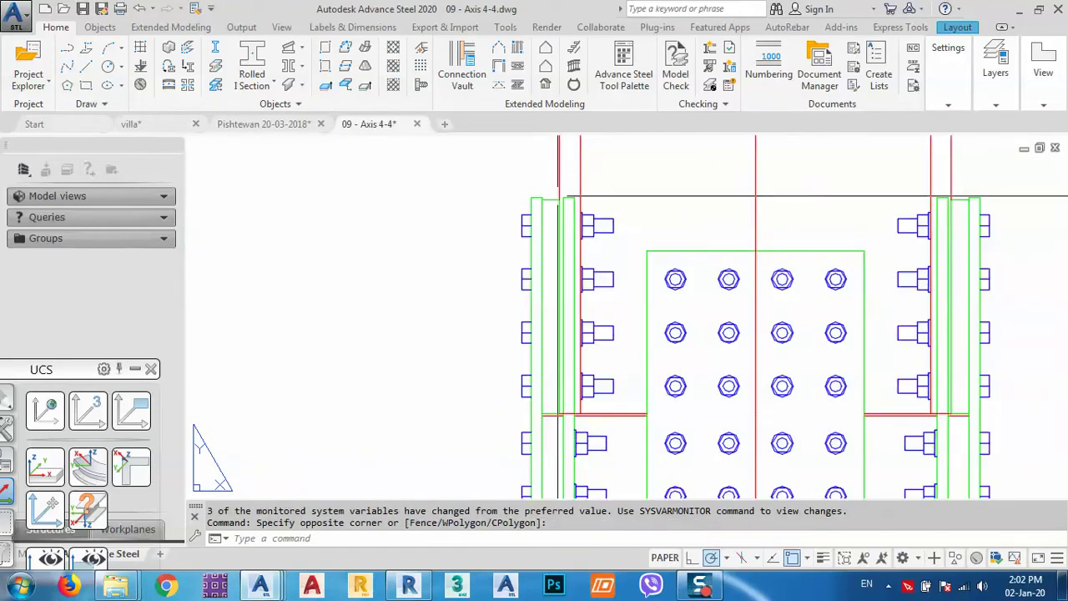
{"action": "middle_click_drag", "start_coordinate": [570, 349], "coordinate": [558, 315]}
{"action": "middle_click_drag", "start_coordinate": [546, 266], "coordinate": [530, 164]}
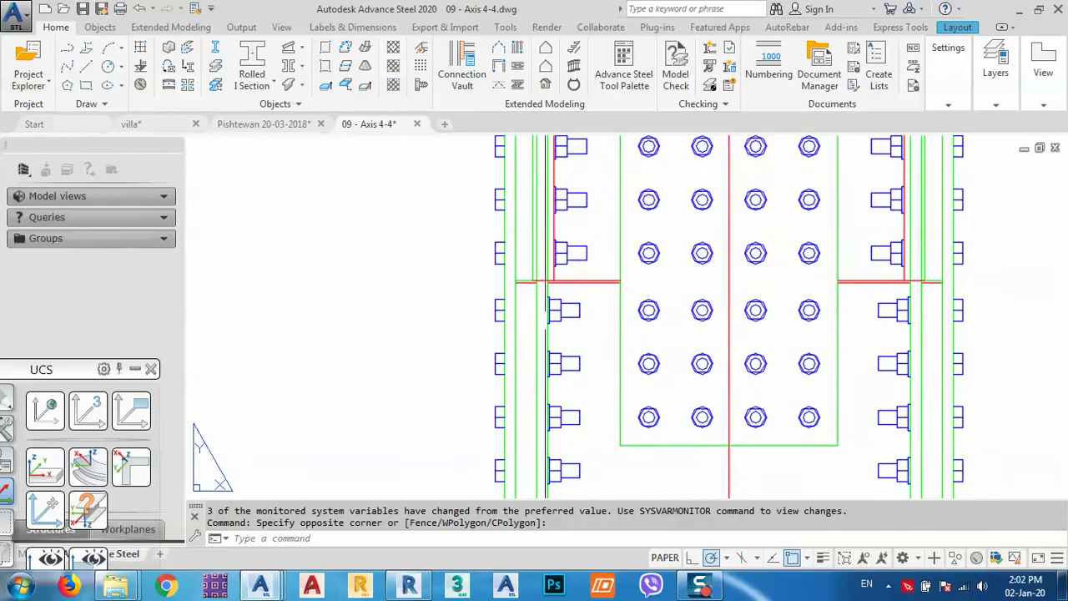
{"action": "middle_click_drag", "start_coordinate": [544, 354], "coordinate": [540, 181]}
{"action": "middle_click_drag", "start_coordinate": [539, 324], "coordinate": [539, 410]}
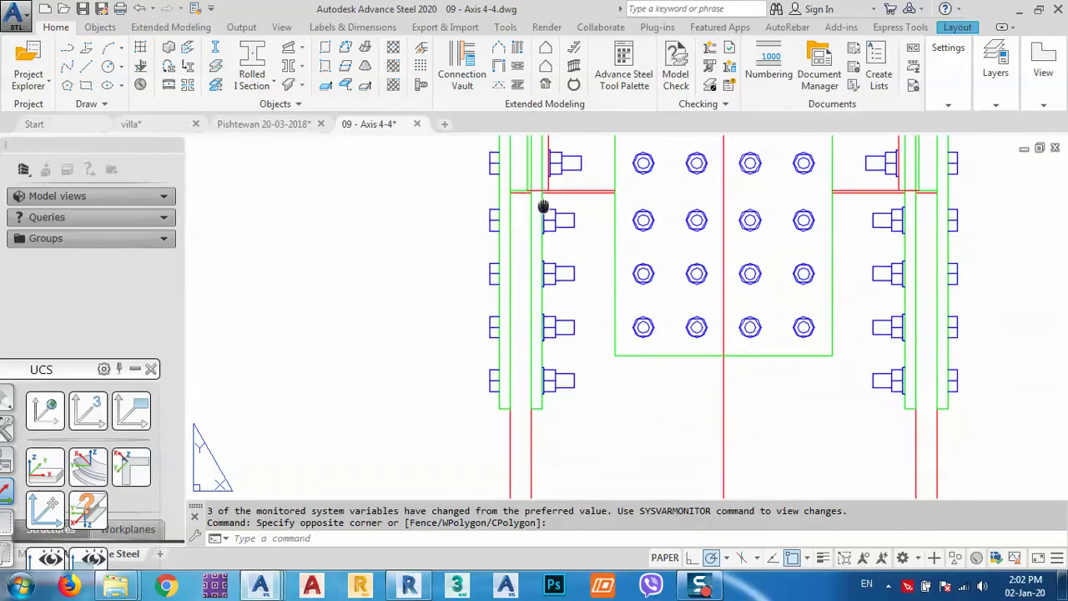
{"action": "middle_click_drag", "start_coordinate": [542, 205], "coordinate": [546, 399]}
{"action": "scroll", "coordinate": [574, 199], "scroll_direction": "up", "scroll_amount": 4}
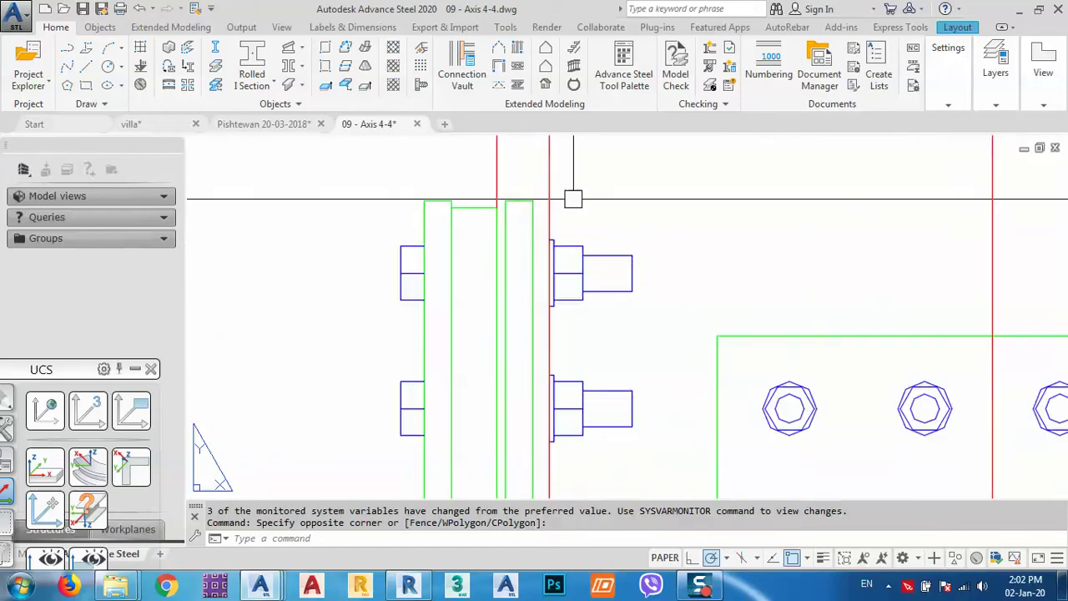
Examine the beam-to-column joint below the splice, including its end plates, stiffeners and brace gussets.
{"action": "scroll", "coordinate": [573, 198], "scroll_direction": "down", "scroll_amount": 5}
{"action": "scroll", "coordinate": [488, 295], "scroll_direction": "up", "scroll_amount": 2}
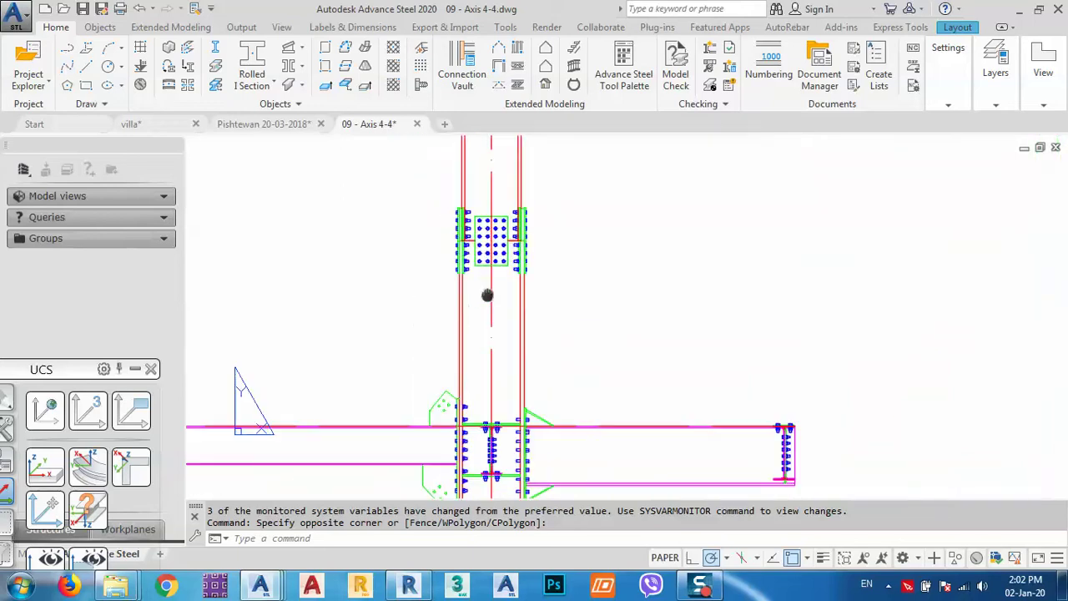
{"action": "middle_click_drag", "start_coordinate": [488, 295], "coordinate": [576, 167]}
{"action": "scroll", "coordinate": [579, 298], "scroll_direction": "up", "scroll_amount": 4}
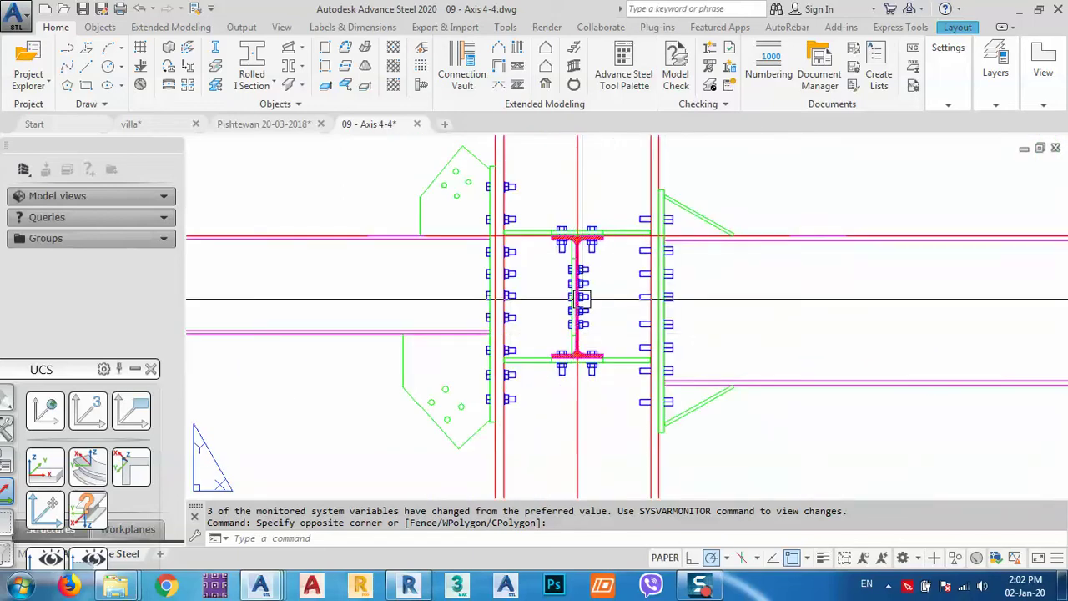
Examine the bolts through the beam web at the column joint at close range in the Axis 4-4 drawing.
{"action": "scroll", "coordinate": [582, 298], "scroll_direction": "up", "scroll_amount": 5}
{"action": "middle_click_drag", "start_coordinate": [585, 282], "coordinate": [604, 264]}
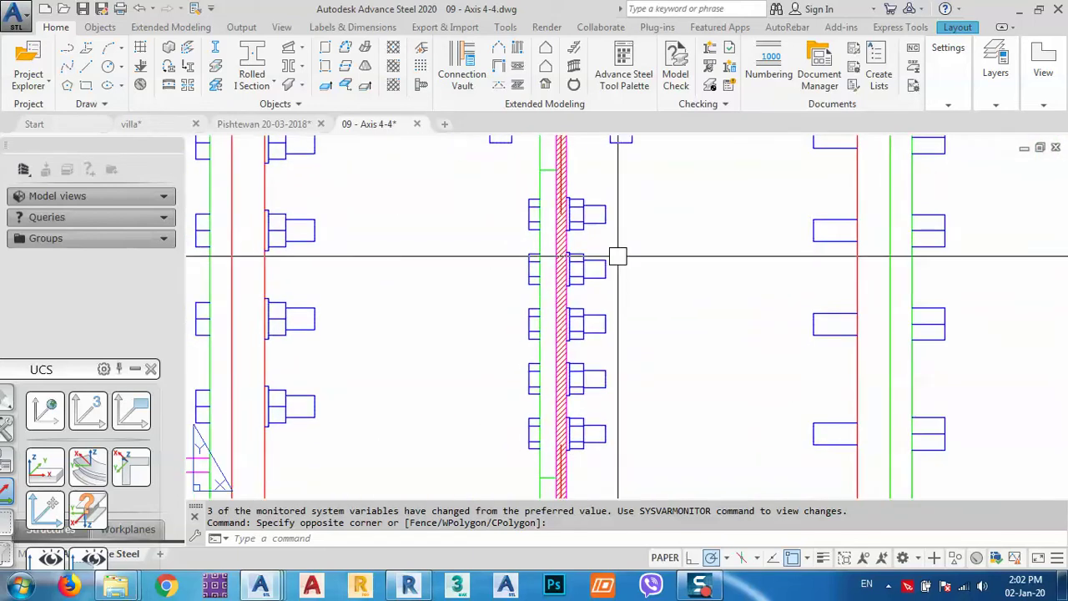
{"action": "scroll", "coordinate": [618, 257], "scroll_direction": "down", "scroll_amount": 8}
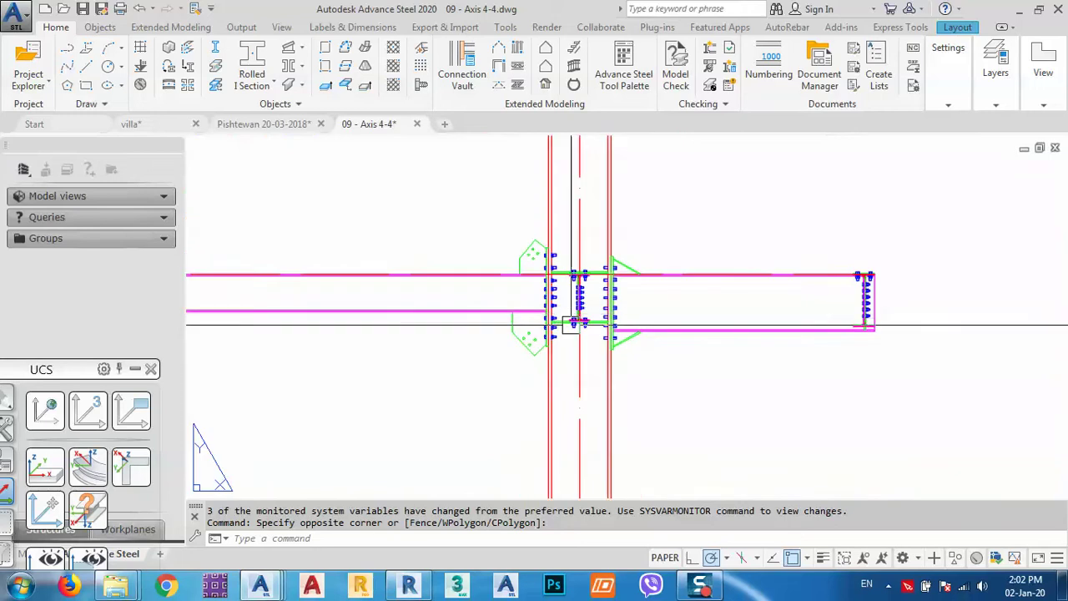
Return to the Pishtewan 20-03-2018 model and open the camera detail drawing for the grid G camera.
{"action": "left_click", "coordinate": [264, 124]}
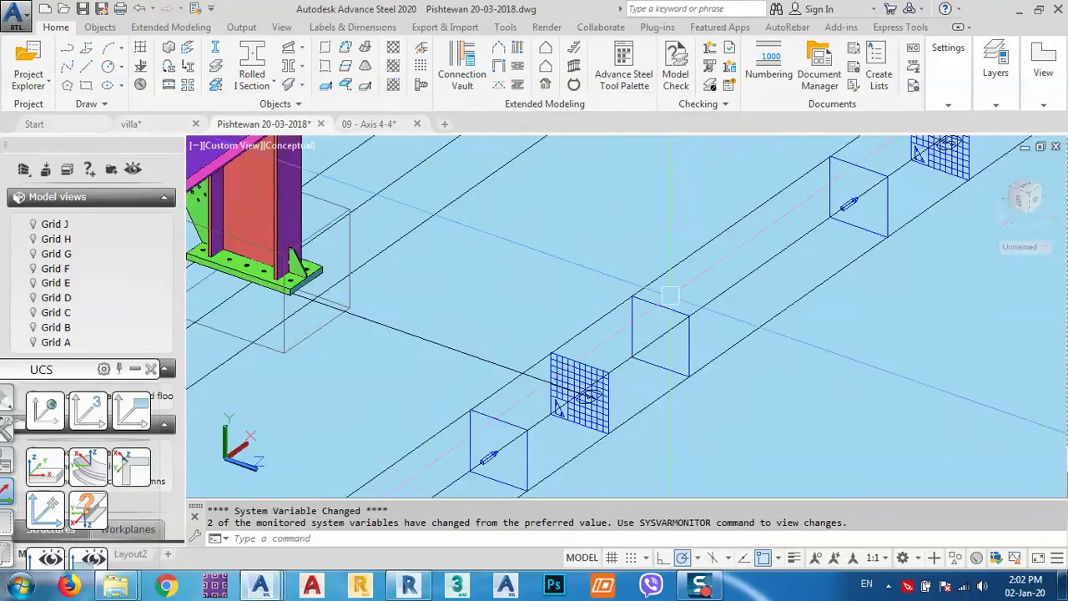
{"action": "scroll", "coordinate": [670, 294], "scroll_direction": "down", "scroll_amount": 5}
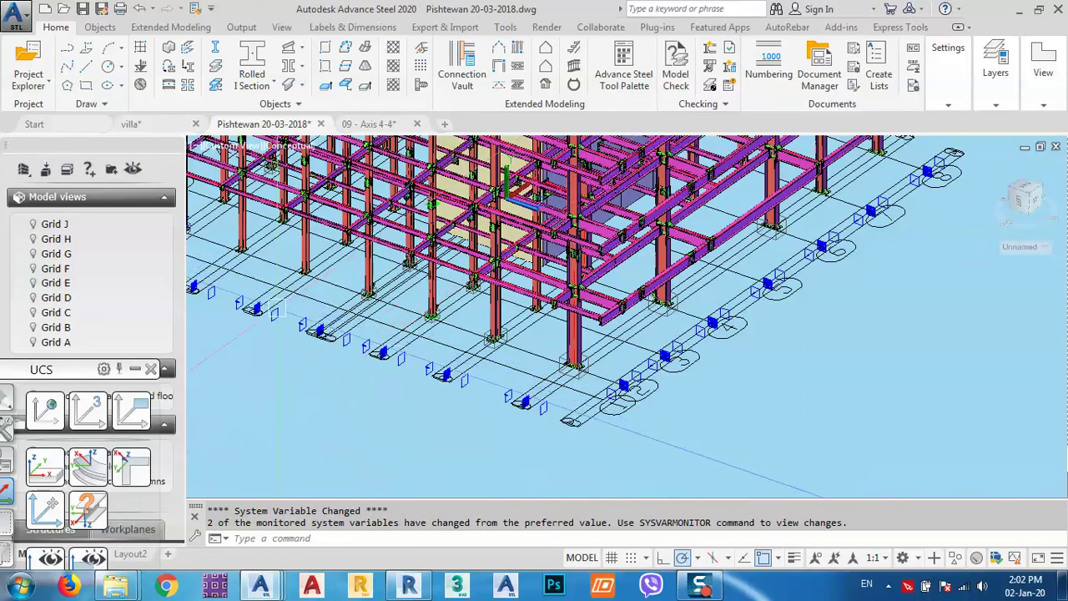
{"action": "middle_click_drag", "start_coordinate": [274, 297], "coordinate": [383, 343]}
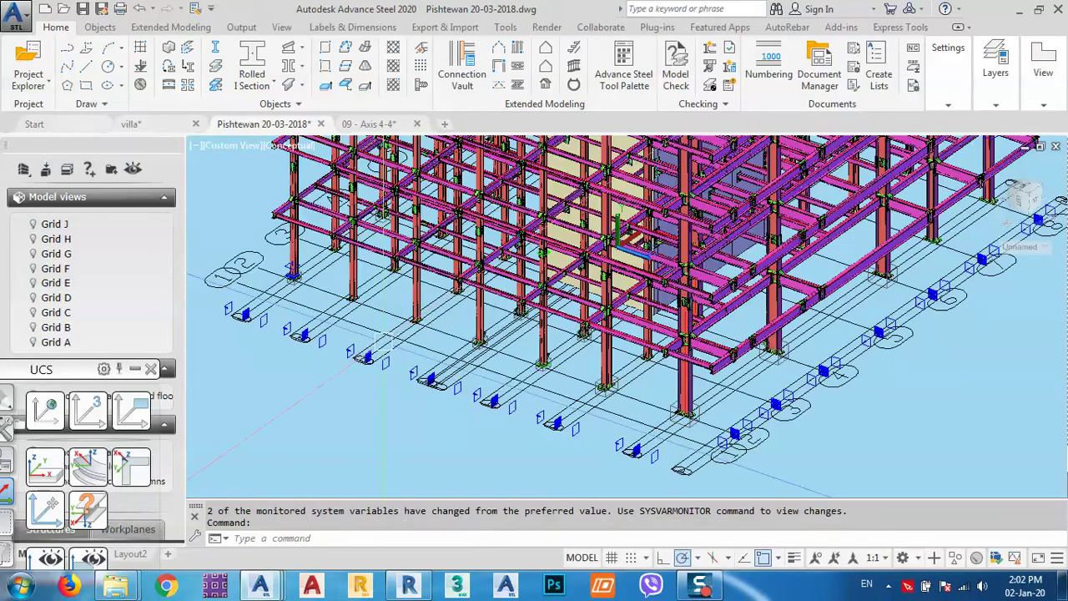
{"action": "scroll", "coordinate": [384, 349], "scroll_direction": "up", "scroll_amount": 3}
{"action": "left_click", "coordinate": [396, 389]}
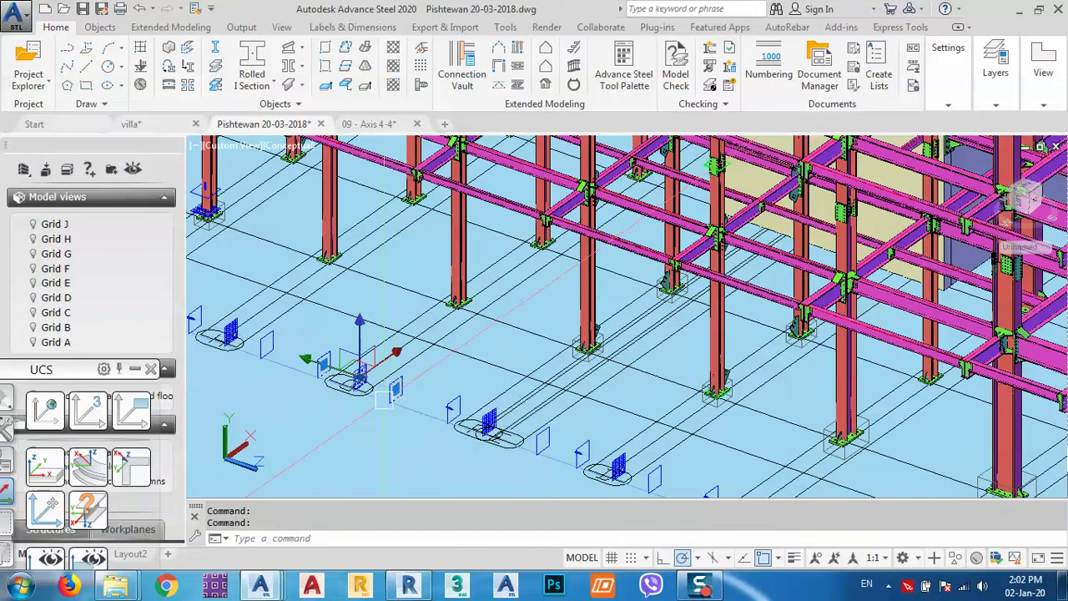
{"action": "right_click", "coordinate": [354, 418]}
{"action": "left_click", "coordinate": [408, 386]}
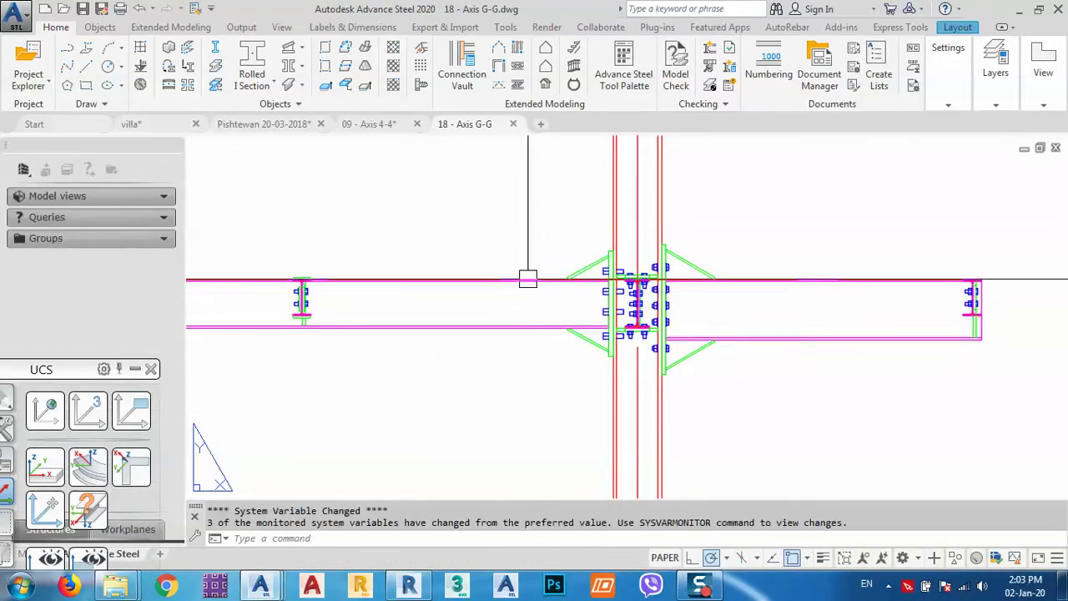
Examine the bolted column splices between floors across the Axis G-G drawing.
{"action": "scroll", "coordinate": [570, 303], "scroll_direction": "down", "scroll_amount": 5}
{"action": "mouse_move", "coordinate": [525, 256]}
{"action": "middle_mouse_down"}
{"action": "mouse_move", "coordinate": [699, 325]}
{"action": "mouse_move", "coordinate": [742, 383]}
{"action": "mouse_move", "coordinate": [568, 393]}
{"action": "middle_mouse_up"}
{"action": "scroll", "coordinate": [383, 292], "scroll_direction": "up", "scroll_amount": 4}
{"action": "scroll", "coordinate": [318, 375], "scroll_direction": "up", "scroll_amount": 3}
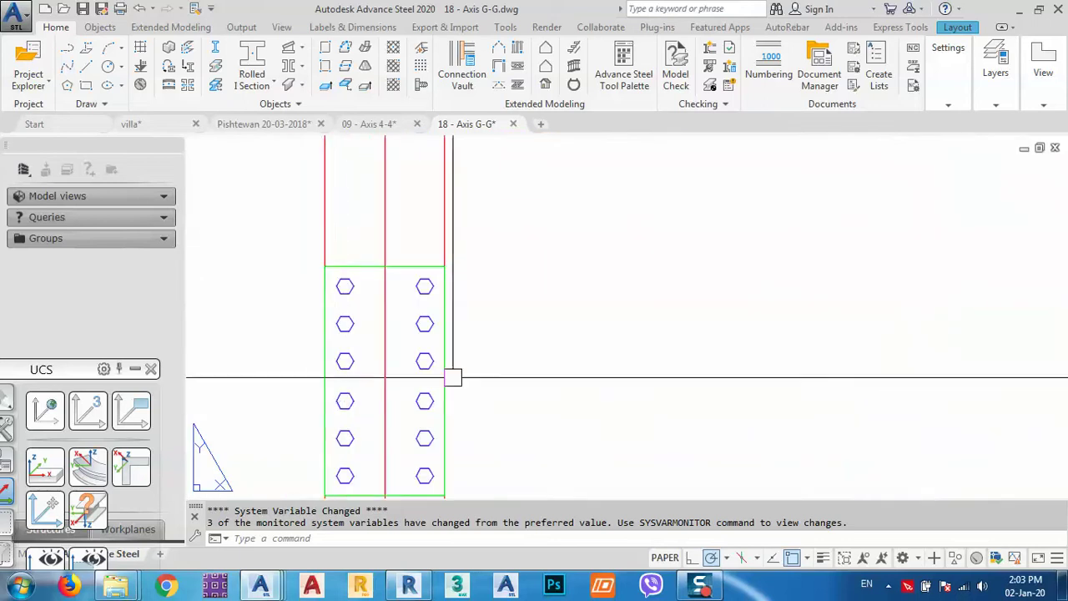
{"action": "scroll", "coordinate": [326, 312], "scroll_direction": "down", "scroll_amount": 4}
{"action": "middle_click_drag", "start_coordinate": [563, 352], "coordinate": [476, 405]}
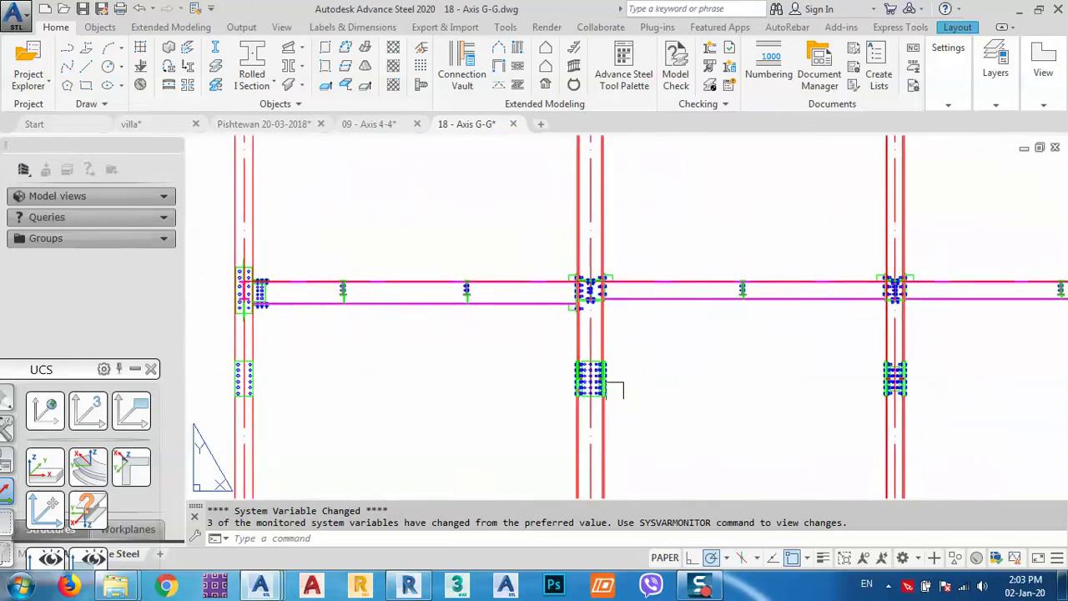
{"action": "scroll", "coordinate": [601, 379], "scroll_direction": "up", "scroll_amount": 6}
{"action": "scroll", "coordinate": [564, 302], "scroll_direction": "down", "scroll_amount": 5}
{"action": "scroll", "coordinate": [564, 302], "scroll_direction": "down", "scroll_amount": 3}
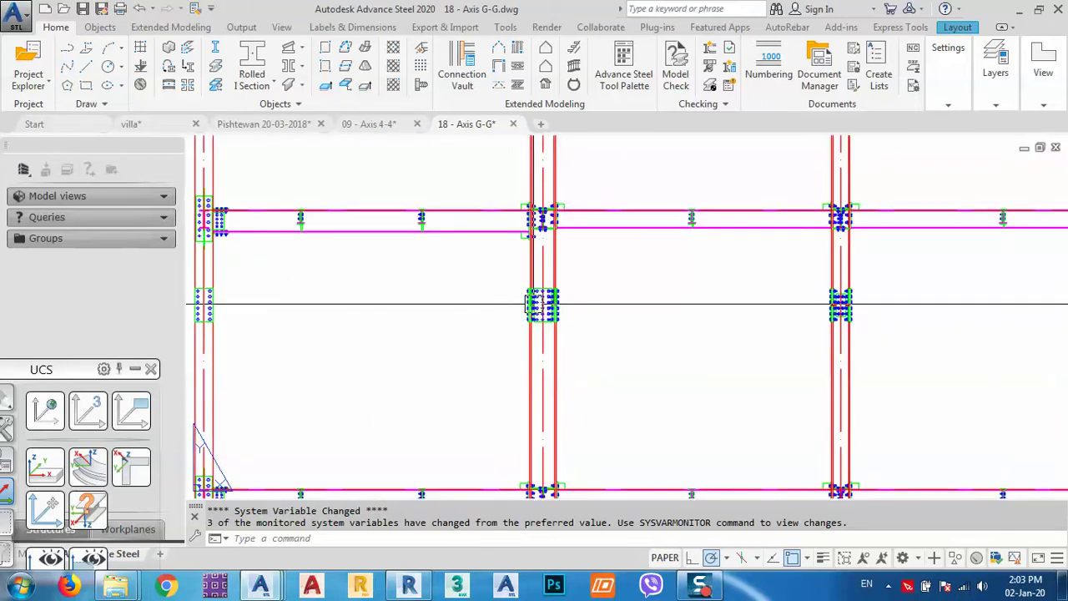
Examine the secondary beam connection and the bolted beam end joint at column C71 in the Axis G-G drawing.
{"action": "scroll", "coordinate": [453, 312], "scroll_direction": "up", "scroll_amount": 6}
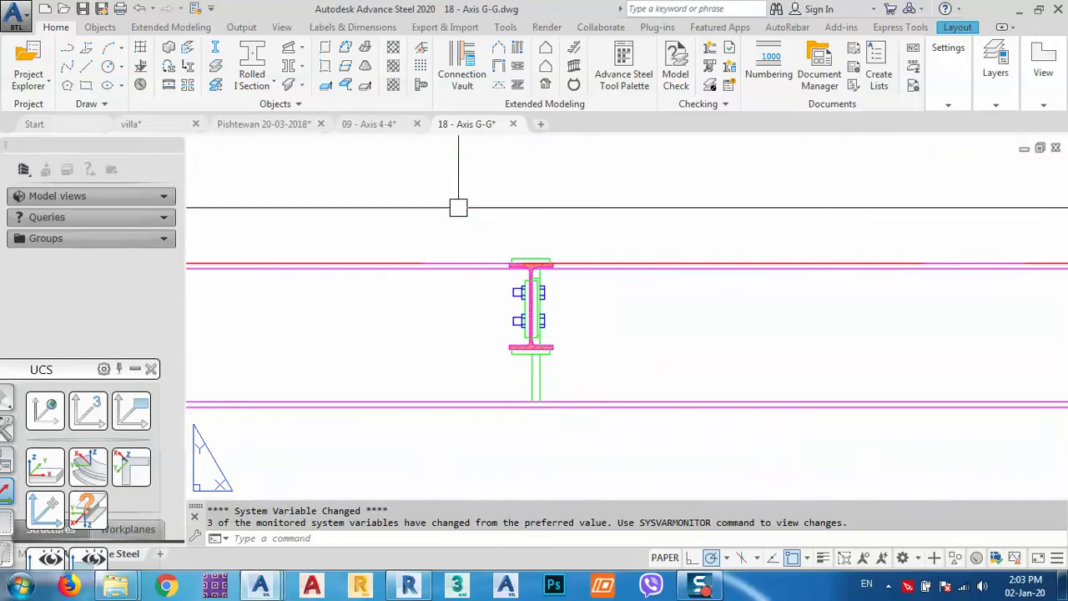
{"action": "left_click", "coordinate": [458, 207]}
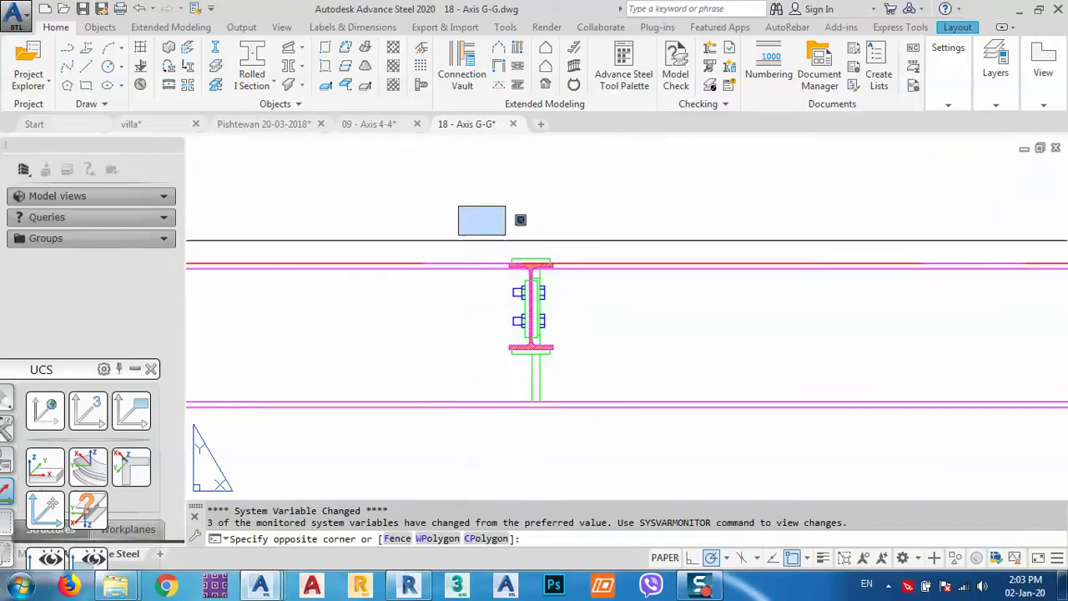
{"action": "left_click", "coordinate": [521, 220]}
{"action": "scroll", "coordinate": [551, 334], "scroll_direction": "down", "scroll_amount": 6}
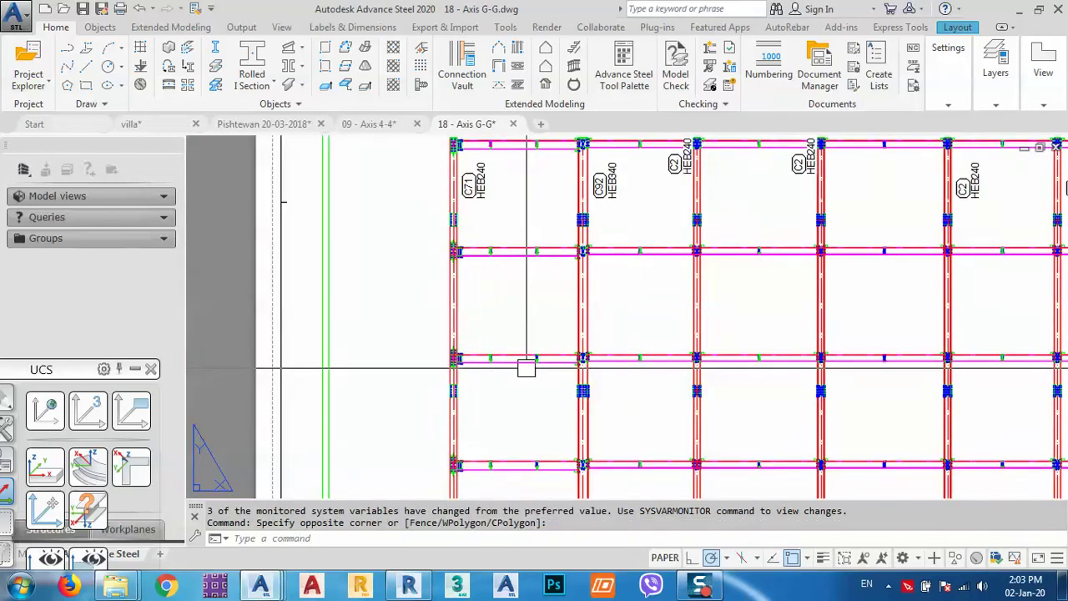
{"action": "scroll", "coordinate": [490, 269], "scroll_direction": "up", "scroll_amount": 8}
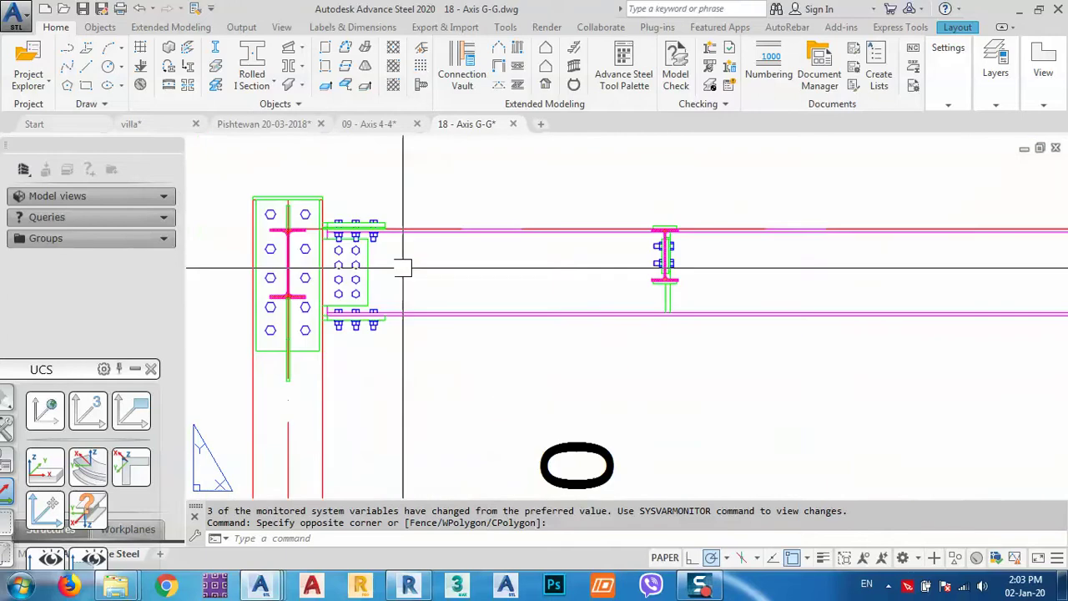
{"action": "scroll", "coordinate": [356, 265], "scroll_direction": "up", "scroll_amount": 4}
{"action": "scroll", "coordinate": [355, 261], "scroll_direction": "down", "scroll_amount": 4}
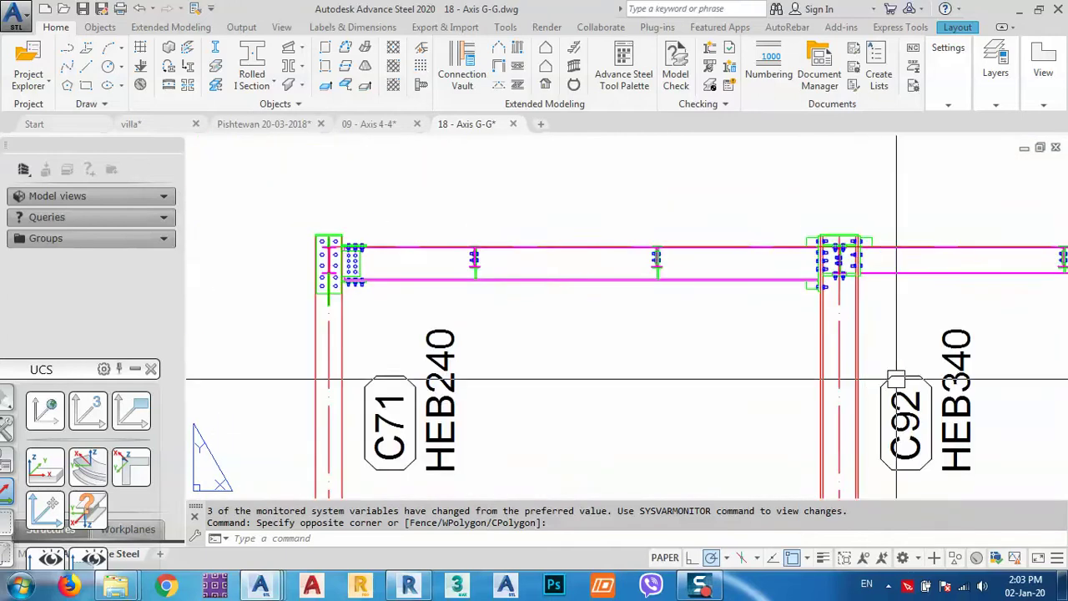
Examine the column marks and sections from C92 to C10, including the cantilever beam beside C10.
{"action": "middle_click_drag", "start_coordinate": [897, 375], "coordinate": [384, 345]}
{"action": "scroll", "coordinate": [475, 234], "scroll_direction": "down", "scroll_amount": 6}
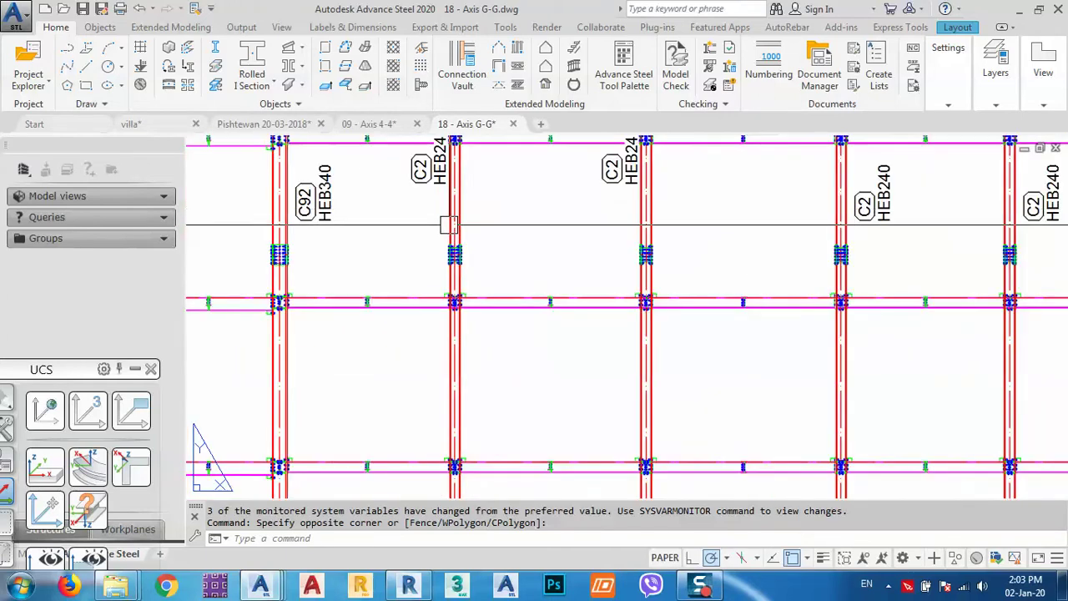
{"action": "scroll", "coordinate": [885, 201], "scroll_direction": "up", "scroll_amount": 6}
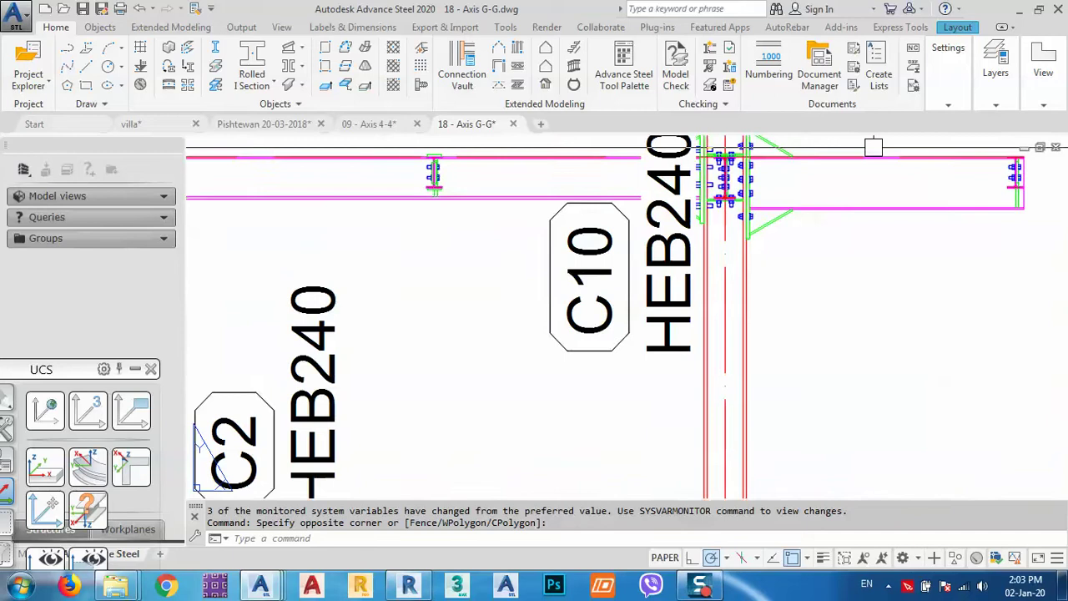
{"action": "scroll", "coordinate": [417, 340], "scroll_direction": "up", "scroll_amount": 1}
{"action": "scroll", "coordinate": [484, 351], "scroll_direction": "down", "scroll_amount": 6}
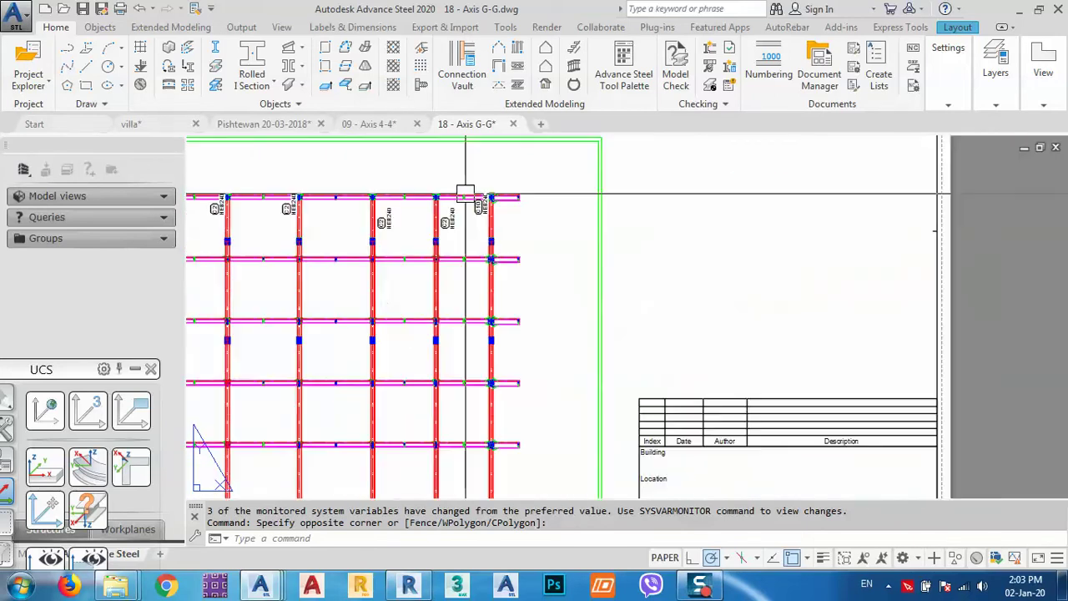
Inspect the corner framing and cantilever beams in the 3D model, and compare with the Axis 4-4 drawing.
{"action": "left_click", "coordinate": [280, 126]}
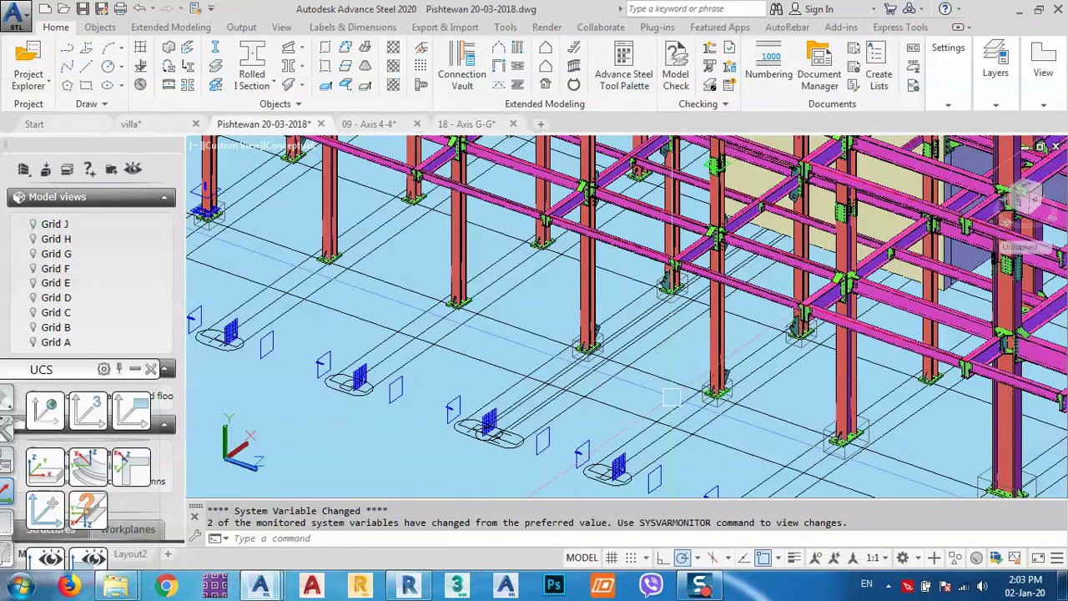
{"action": "middle_click_drag", "start_coordinate": [671, 397], "coordinate": [848, 356], "text": "shift"}
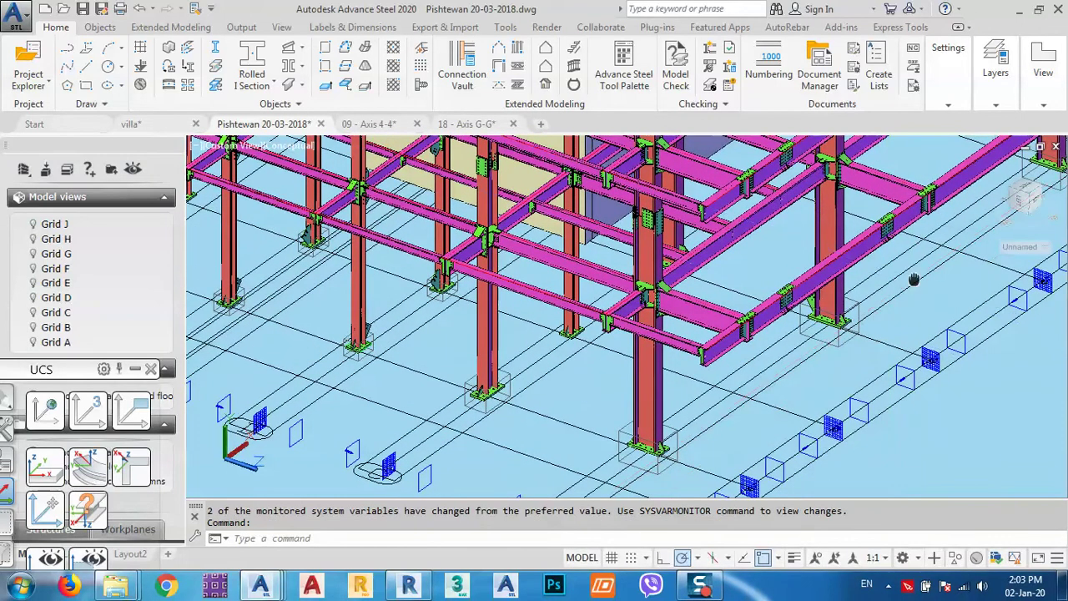
{"action": "middle_click_drag", "start_coordinate": [914, 280], "coordinate": [741, 371]}
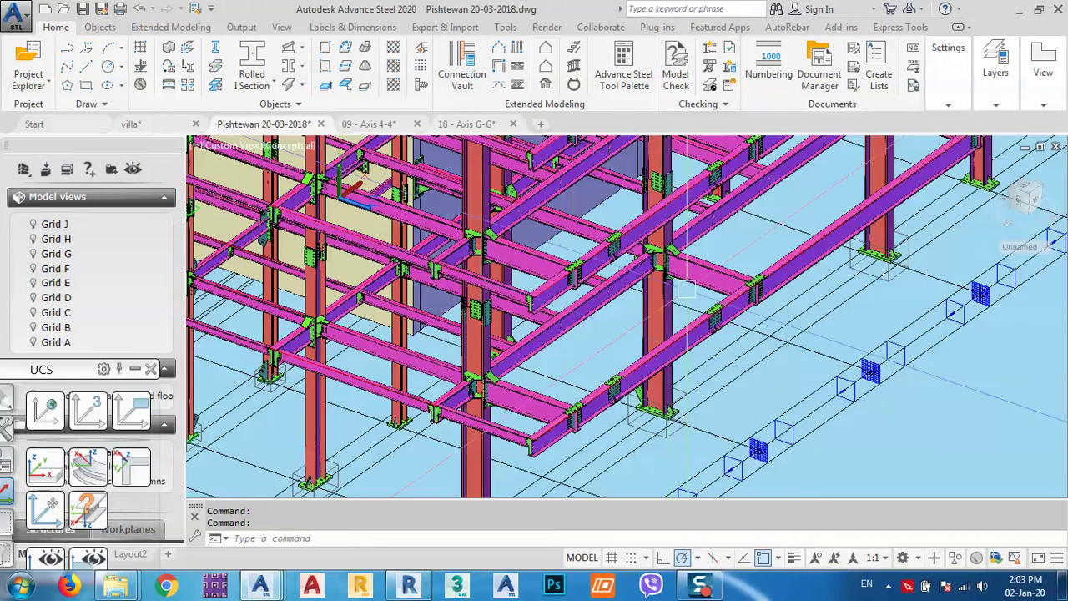
{"action": "mouse_move", "coordinate": [686, 289]}
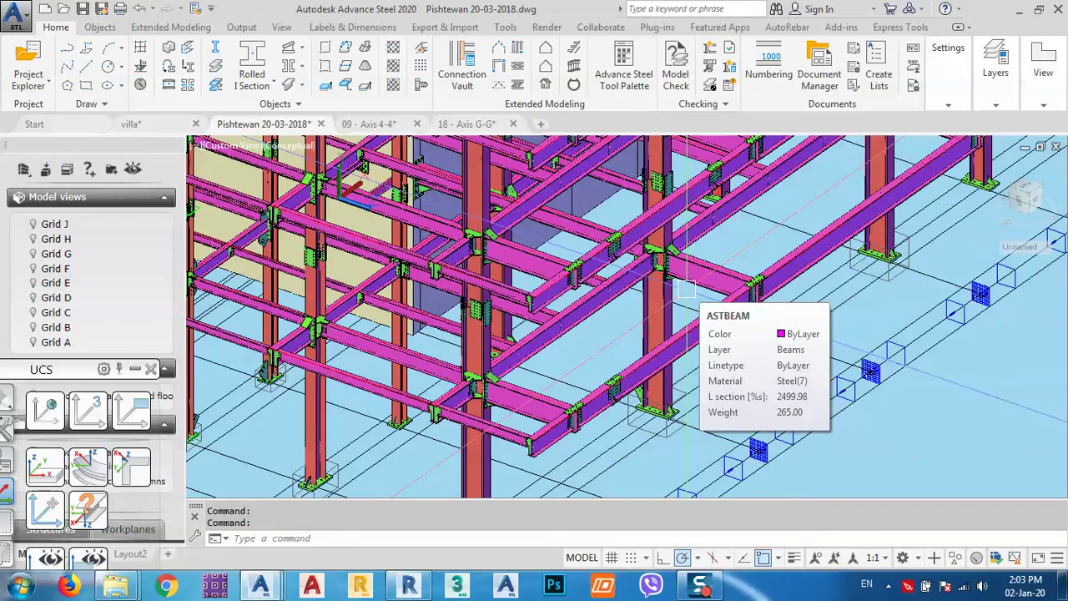
{"action": "left_click", "coordinate": [367, 124]}
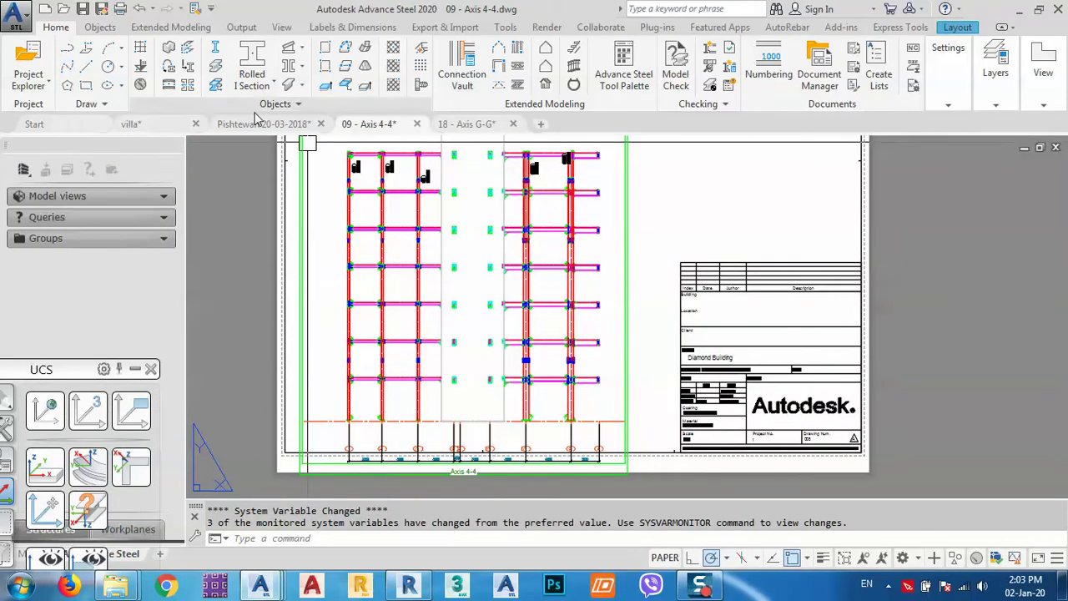
{"action": "left_click", "coordinate": [260, 123]}
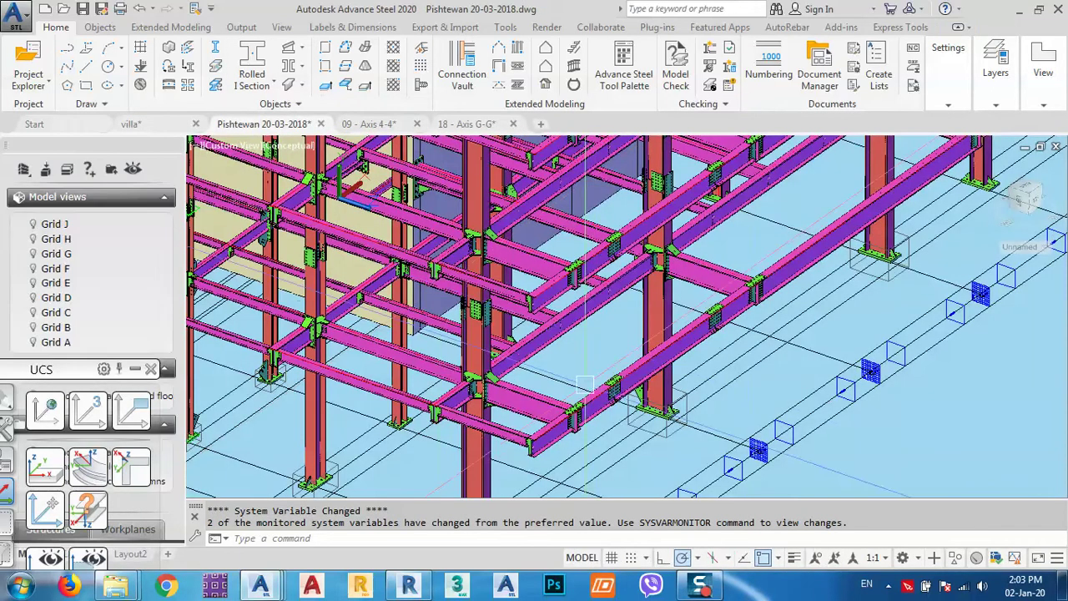
Open the assembly detail drawing of the lowest column behind the cantilever edge beam.
{"action": "left_click", "coordinate": [662, 313]}
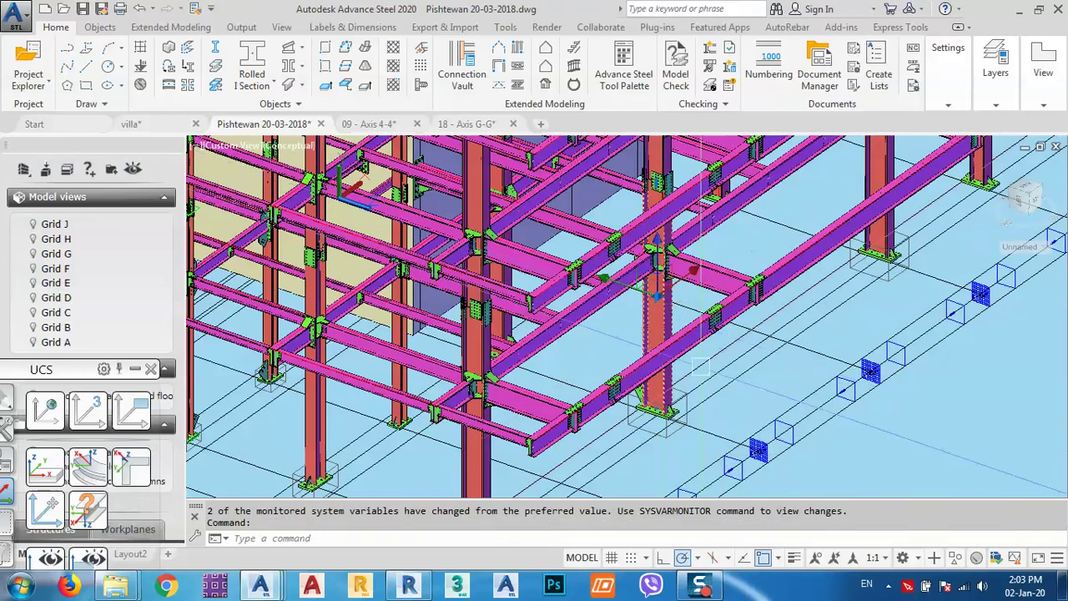
{"action": "right_click", "coordinate": [767, 404]}
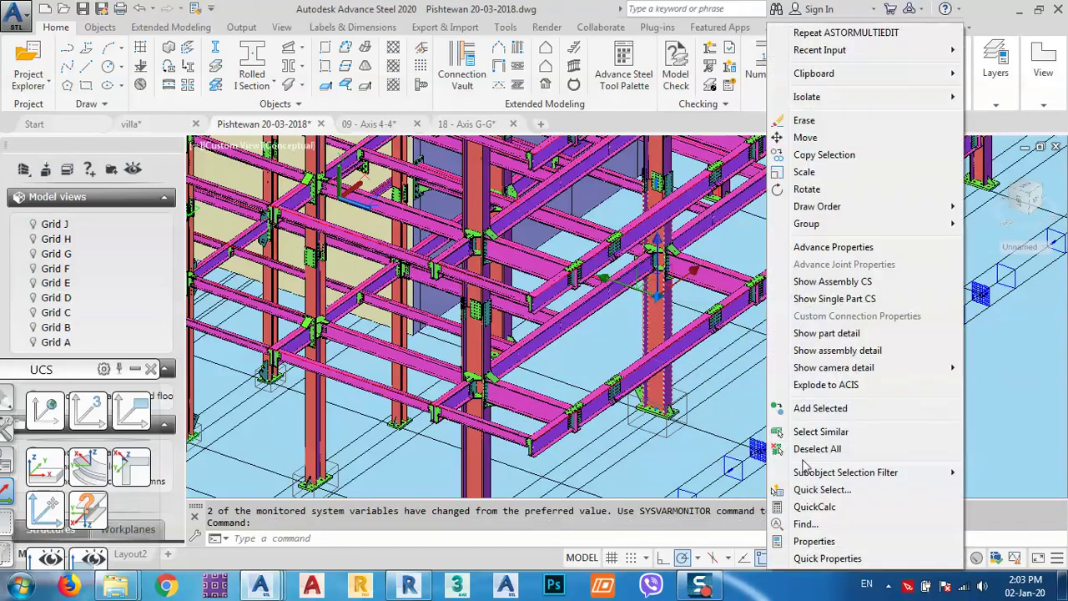
{"action": "mouse_move", "coordinate": [837, 378]}
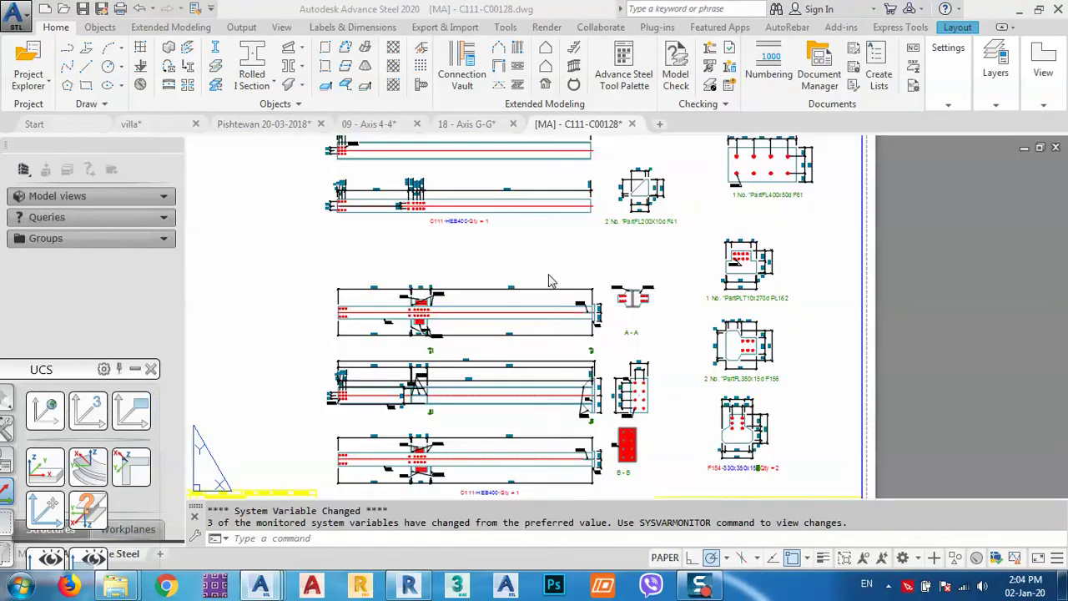
Examine the hole groups and their spacing dimensions in the uppermost view of column C111.
{"action": "middle_click_drag", "start_coordinate": [498, 244], "coordinate": [576, 379]}
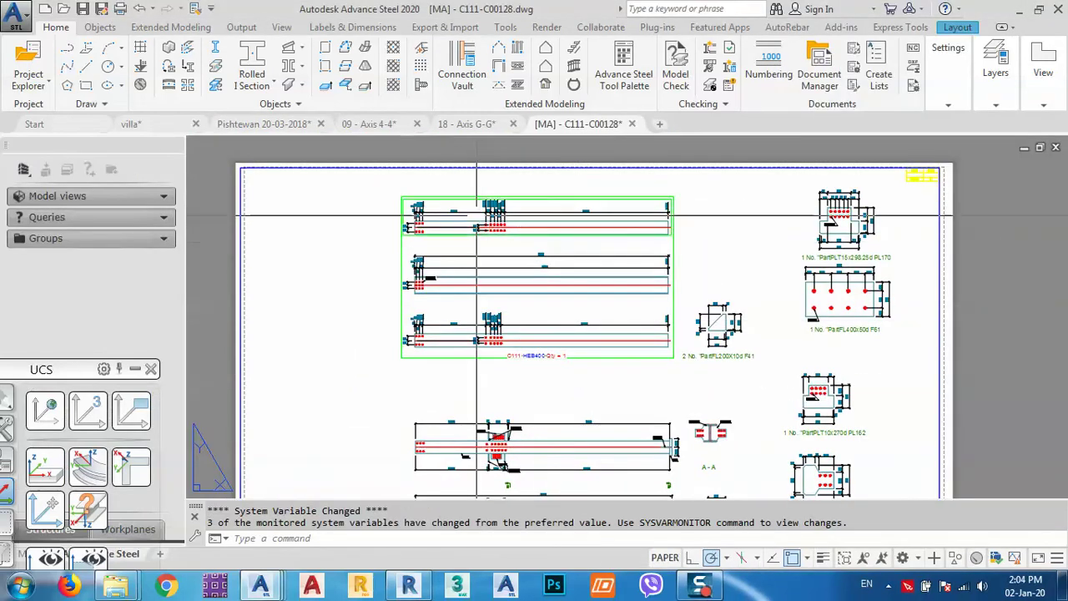
{"action": "scroll", "coordinate": [477, 216], "scroll_direction": "up", "scroll_amount": 3}
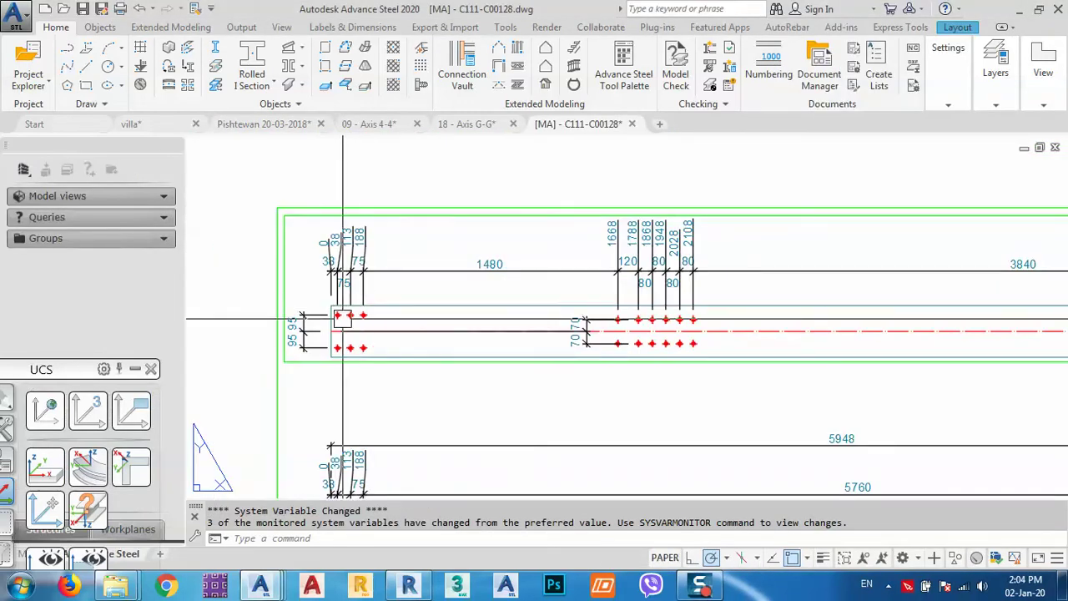
{"action": "middle_click_drag", "start_coordinate": [422, 351], "coordinate": [353, 352]}
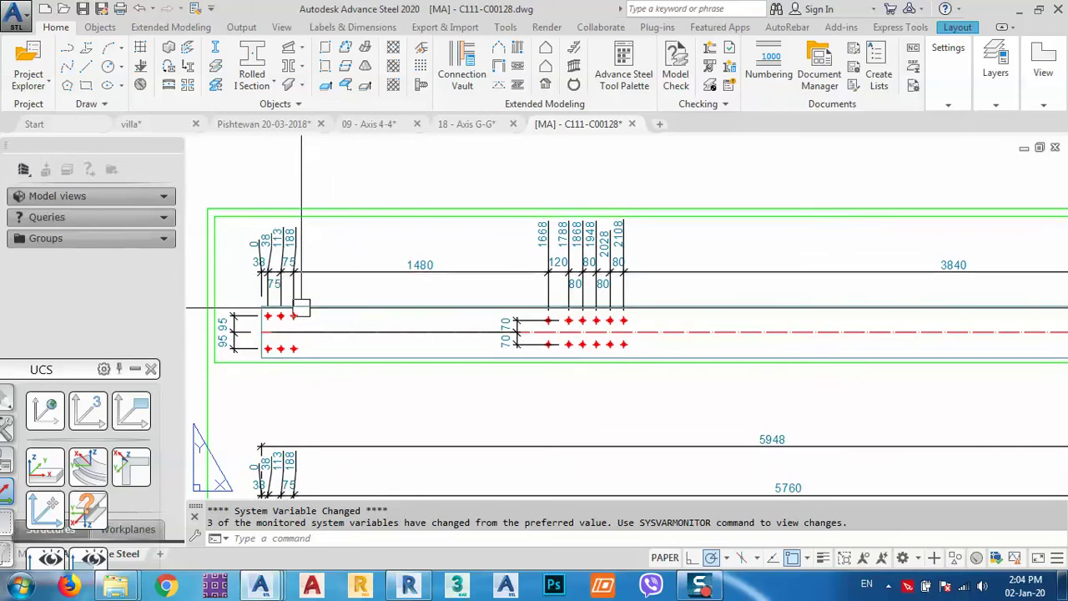
{"action": "scroll", "coordinate": [301, 308], "scroll_direction": "up", "scroll_amount": 2}
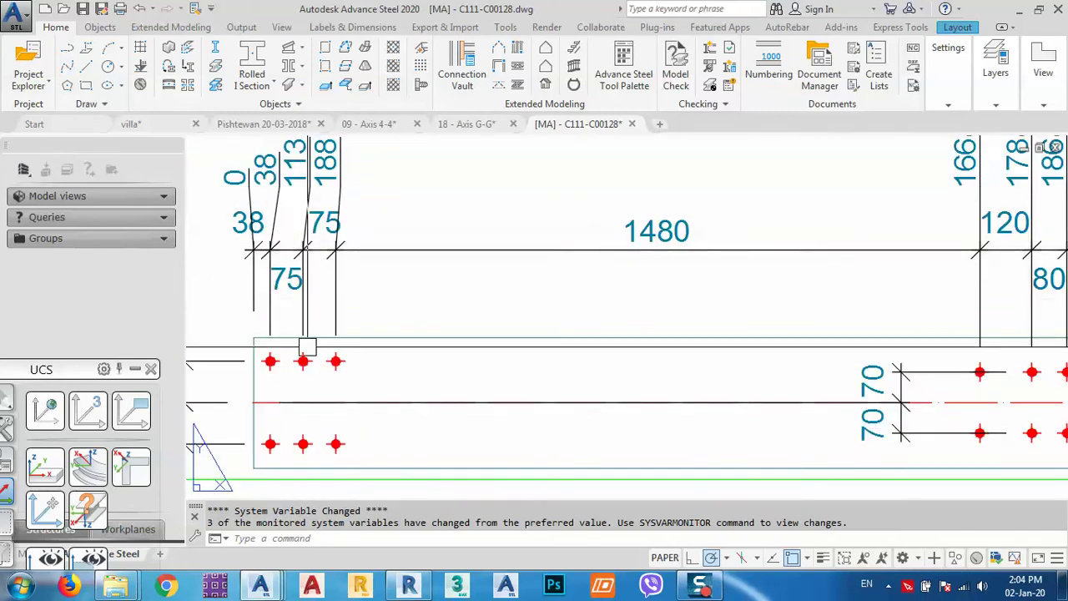
{"action": "middle_click_drag", "start_coordinate": [953, 326], "coordinate": [628, 341]}
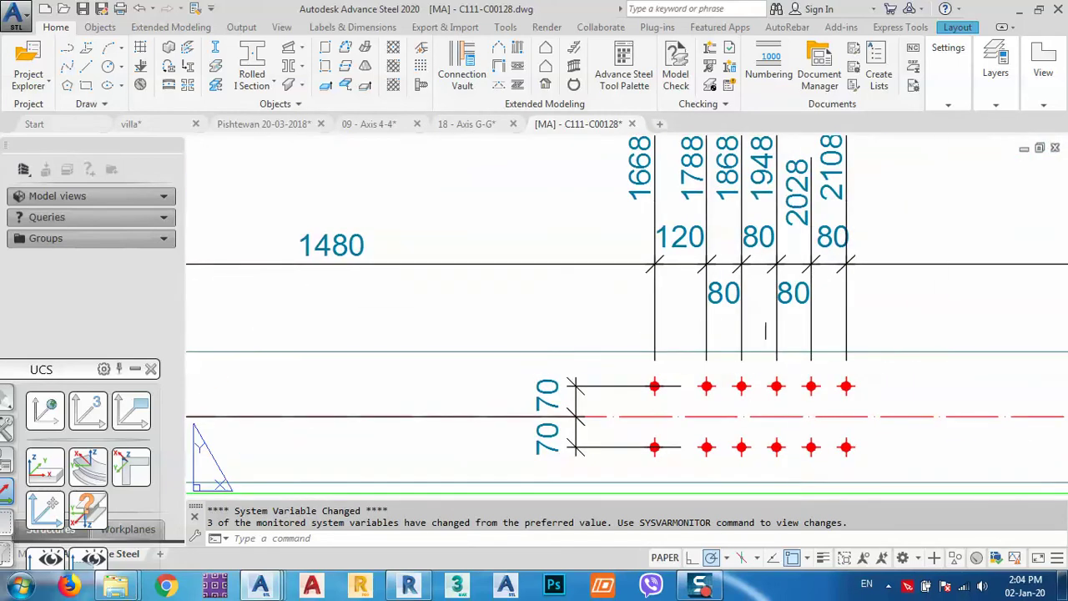
Examine the end bolt holes and their dimensions in the middle view of column C111.
{"action": "scroll", "coordinate": [624, 268], "scroll_direction": "down", "scroll_amount": 3}
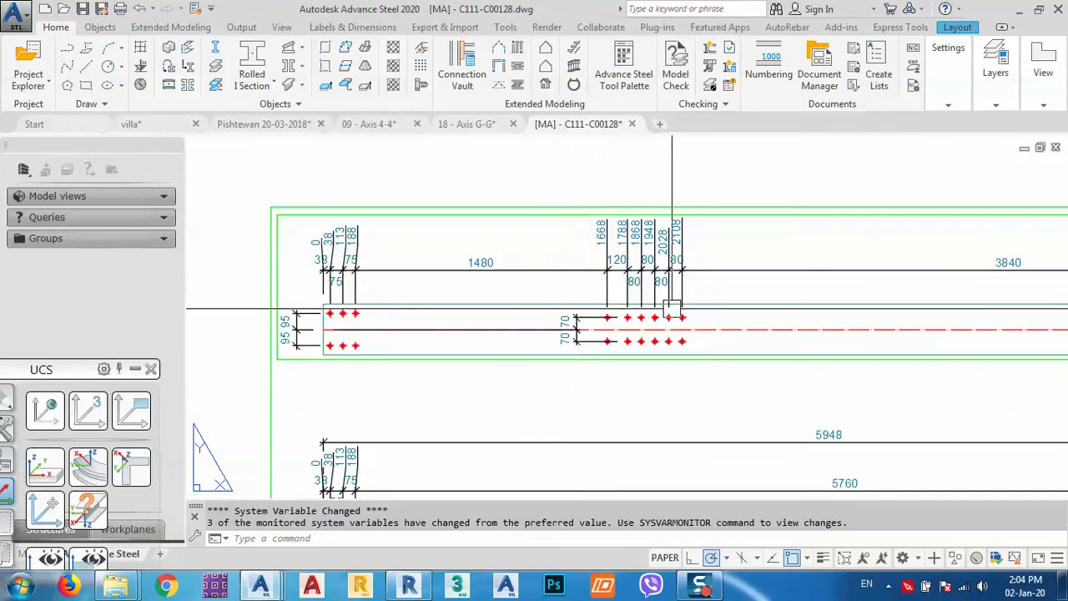
{"action": "scroll", "coordinate": [584, 242], "scroll_direction": "down", "scroll_amount": 3}
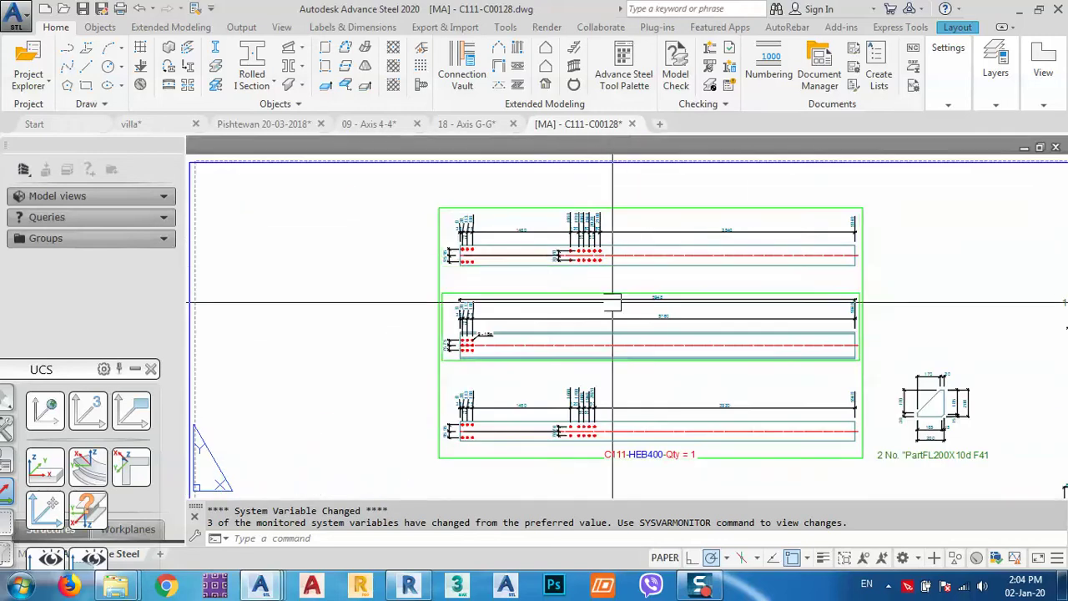
{"action": "scroll", "coordinate": [521, 378], "scroll_direction": "up", "scroll_amount": 5}
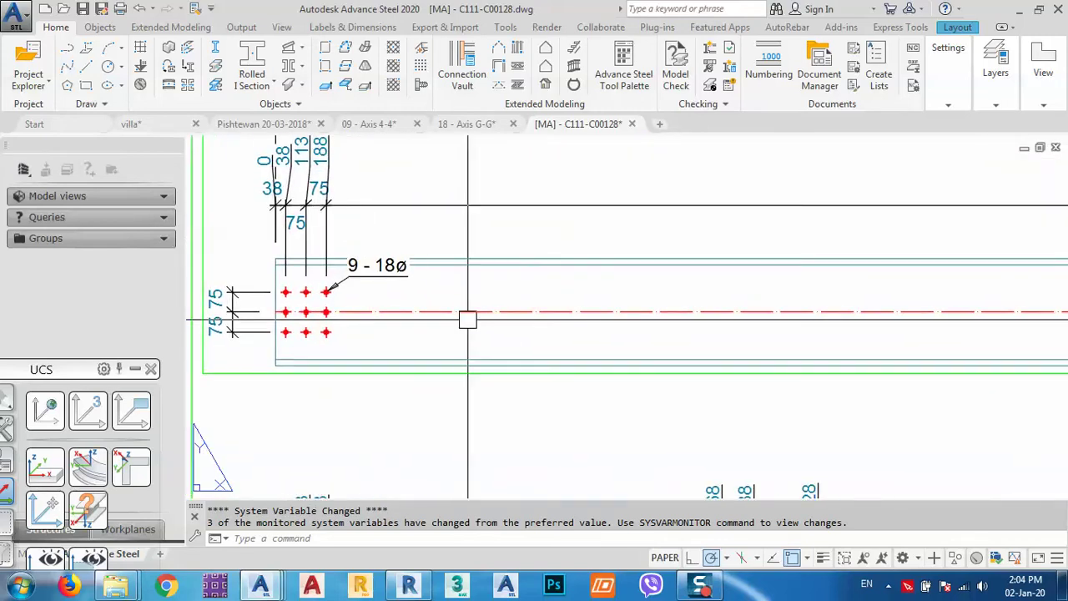
Examine the hole spacing in the lowest part view of column C111 and the plate connections in the uppermost assembly view.
{"action": "scroll", "coordinate": [417, 311], "scroll_direction": "down", "scroll_amount": 3}
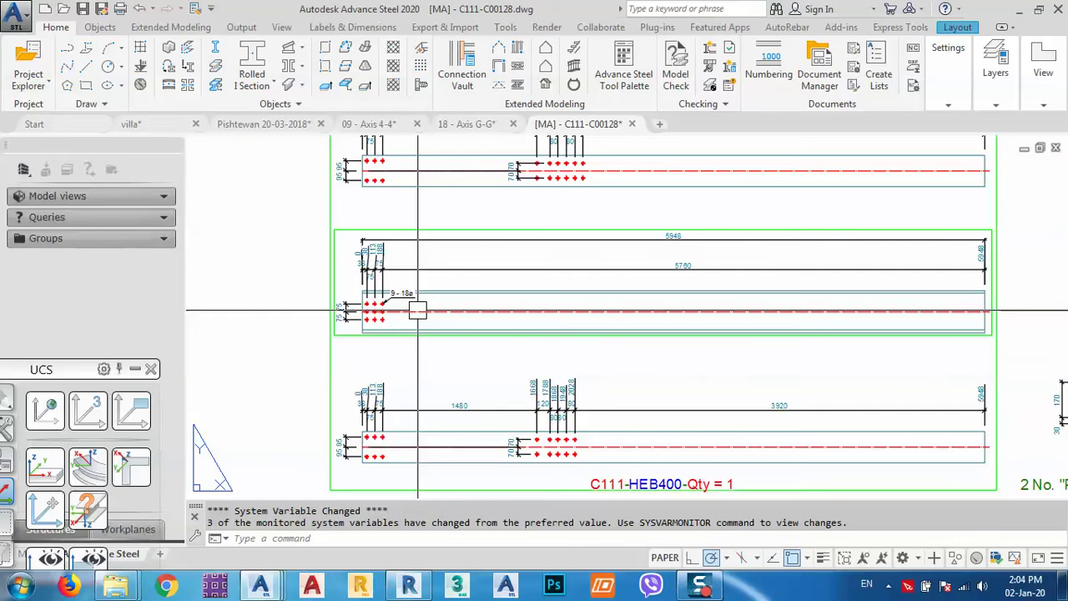
{"action": "scroll", "coordinate": [417, 311], "scroll_direction": "down", "scroll_amount": 4}
{"action": "scroll", "coordinate": [401, 302], "scroll_direction": "up", "scroll_amount": 1}
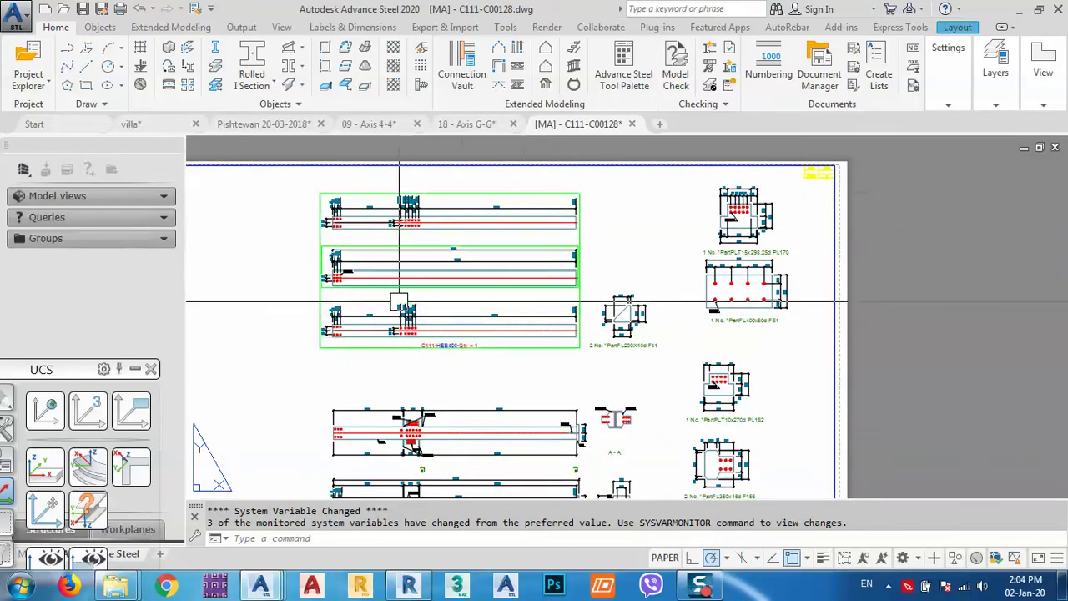
{"action": "scroll", "coordinate": [399, 302], "scroll_direction": "up", "scroll_amount": 8}
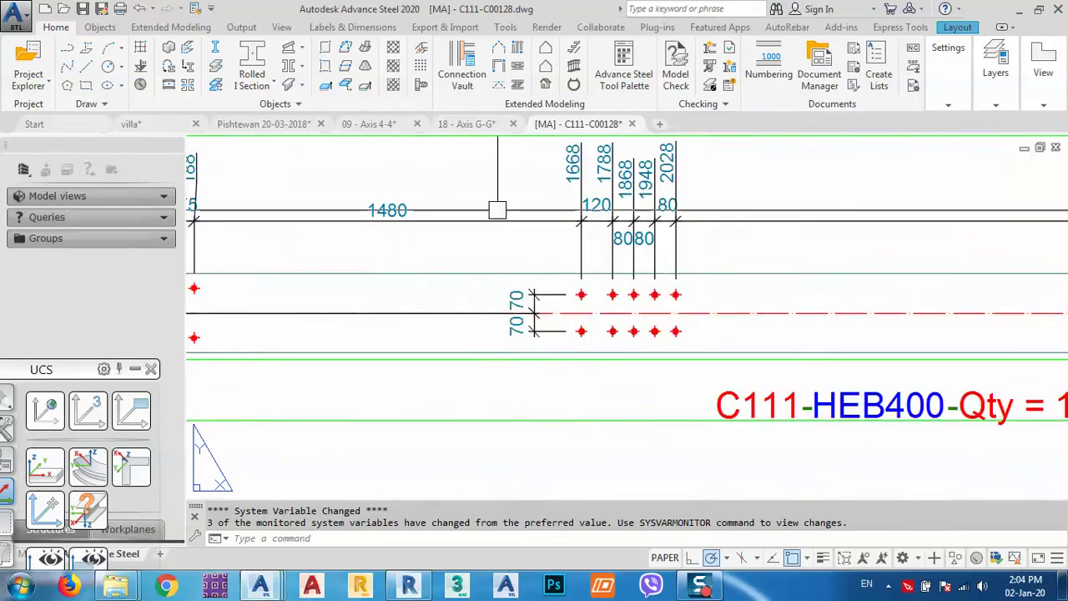
{"action": "scroll", "coordinate": [498, 210], "scroll_direction": "down", "scroll_amount": 5}
{"action": "scroll", "coordinate": [420, 289], "scroll_direction": "up", "scroll_amount": 5}
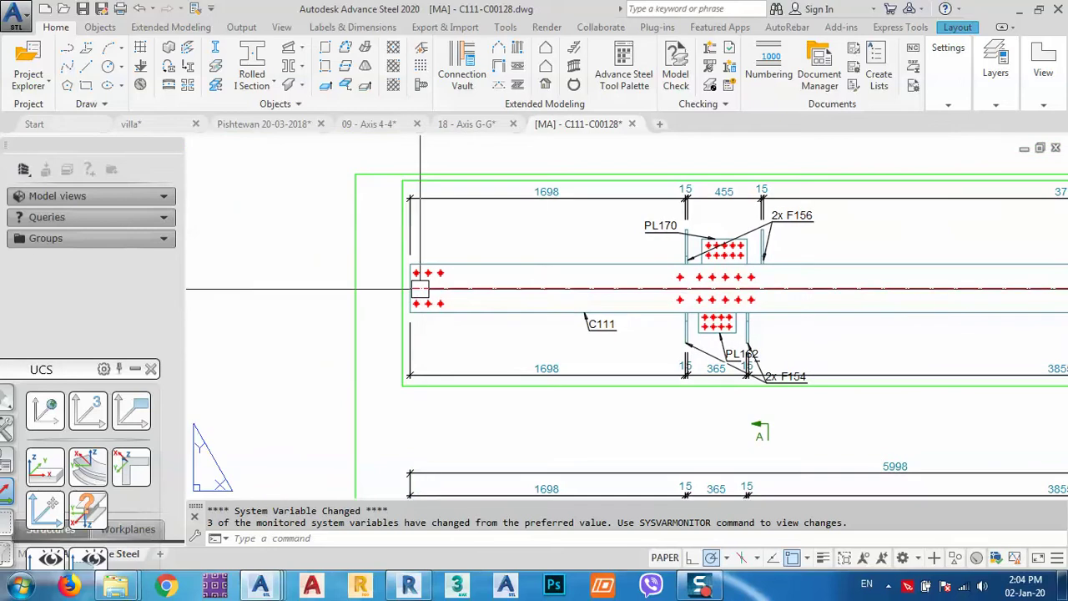
{"action": "scroll", "coordinate": [420, 288], "scroll_direction": "up", "scroll_amount": 4}
{"action": "middle_click_drag", "start_coordinate": [858, 311], "coordinate": [565, 339]}
{"action": "mouse_move", "coordinate": [1004, 313]}
{"action": "middle_mouse_down"}
{"action": "mouse_move", "coordinate": [747, 339]}
{"action": "mouse_move", "coordinate": [707, 355]}
{"action": "middle_mouse_up"}
{"action": "scroll", "coordinate": [564, 286], "scroll_direction": "down", "scroll_amount": 2}
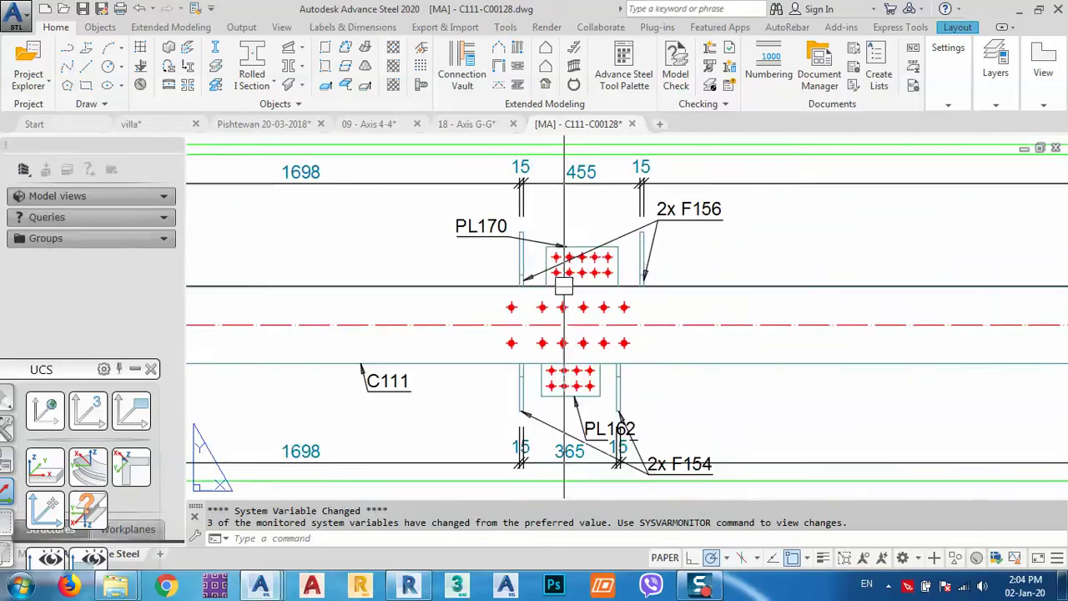
Move the PL170 label directly above its plate in the uppermost assembly view of column C111.
{"action": "middle_click_drag", "start_coordinate": [564, 287], "coordinate": [554, 396]}
{"action": "scroll", "coordinate": [458, 345], "scroll_direction": "up", "scroll_amount": 4}
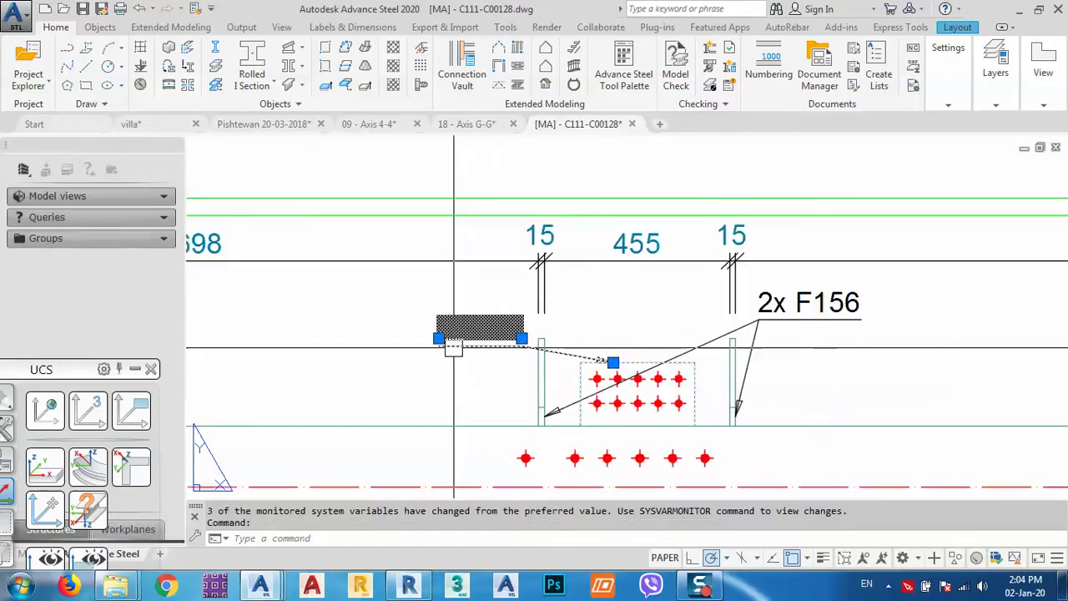
{"action": "left_click", "coordinate": [428, 334]}
{"action": "left_click", "coordinate": [707, 295]}
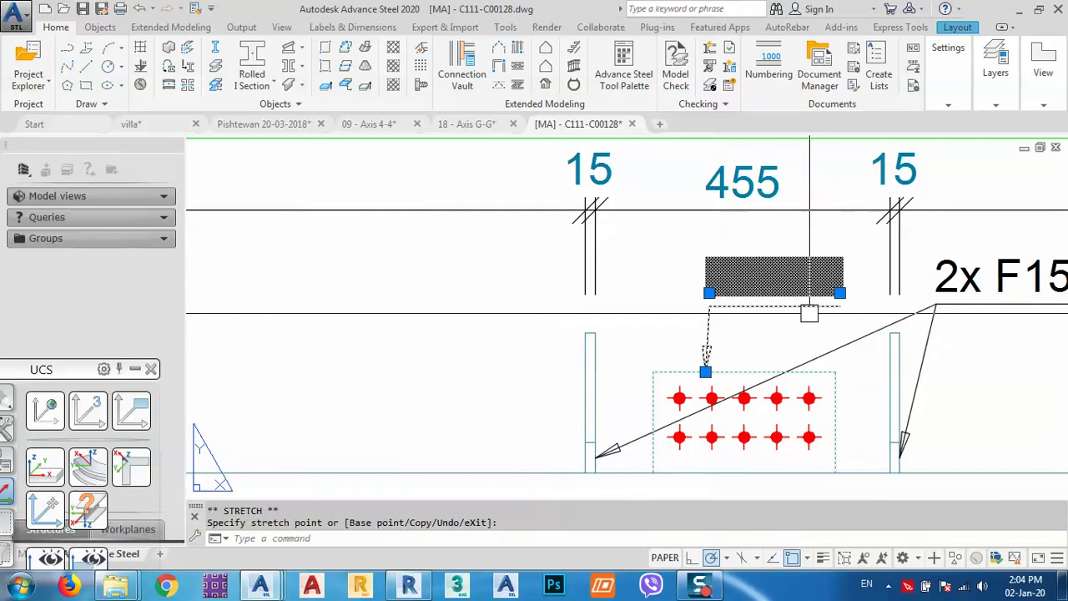
{"action": "key", "text": "Escape"}
Examine the marks of the stiffeners, connection plates and column in the uppermost and lowest assembly views.
{"action": "middle_click_drag", "start_coordinate": [960, 318], "coordinate": [573, 319]}
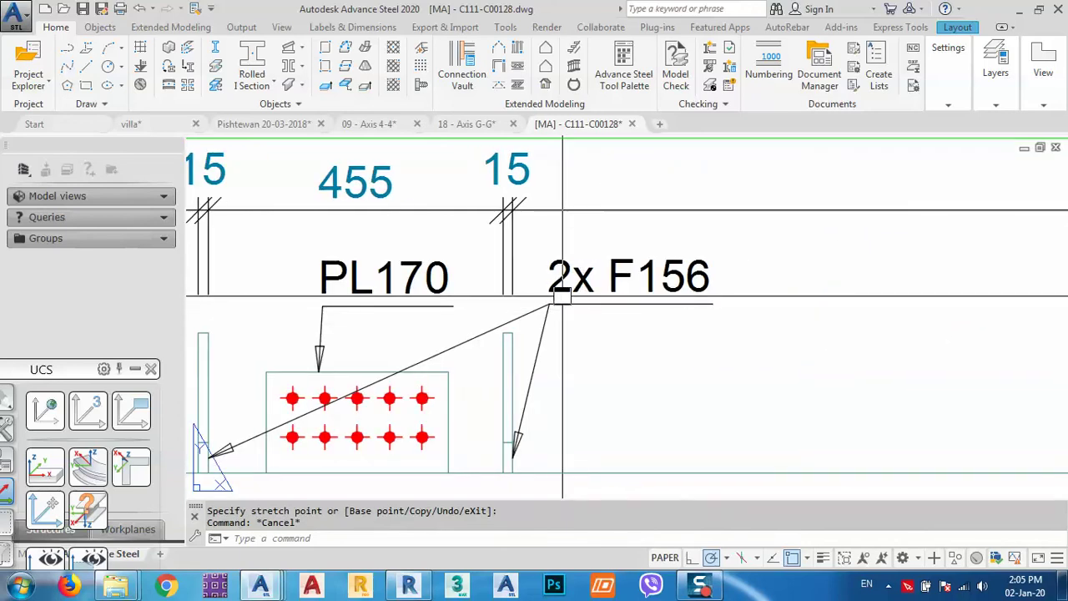
{"action": "middle_click_drag", "start_coordinate": [554, 376], "coordinate": [580, 328]}
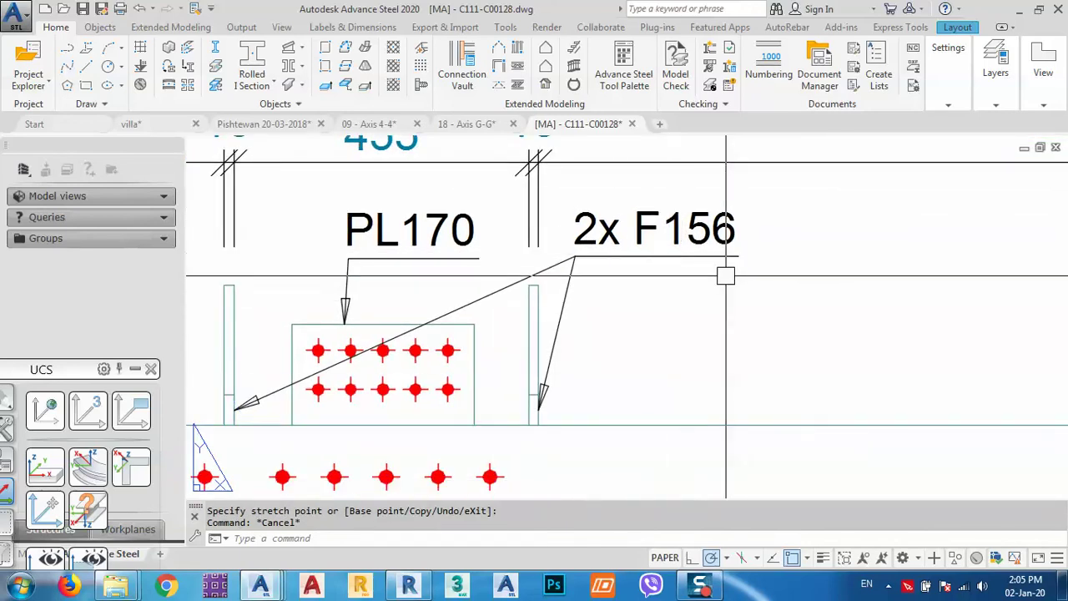
{"action": "scroll", "coordinate": [647, 231], "scroll_direction": "down", "scroll_amount": 2}
{"action": "middle_click_drag", "start_coordinate": [654, 305], "coordinate": [627, 213]}
{"action": "scroll", "coordinate": [533, 360], "scroll_direction": "up", "scroll_amount": 1}
{"action": "scroll", "coordinate": [518, 361], "scroll_direction": "down", "scroll_amount": 2}
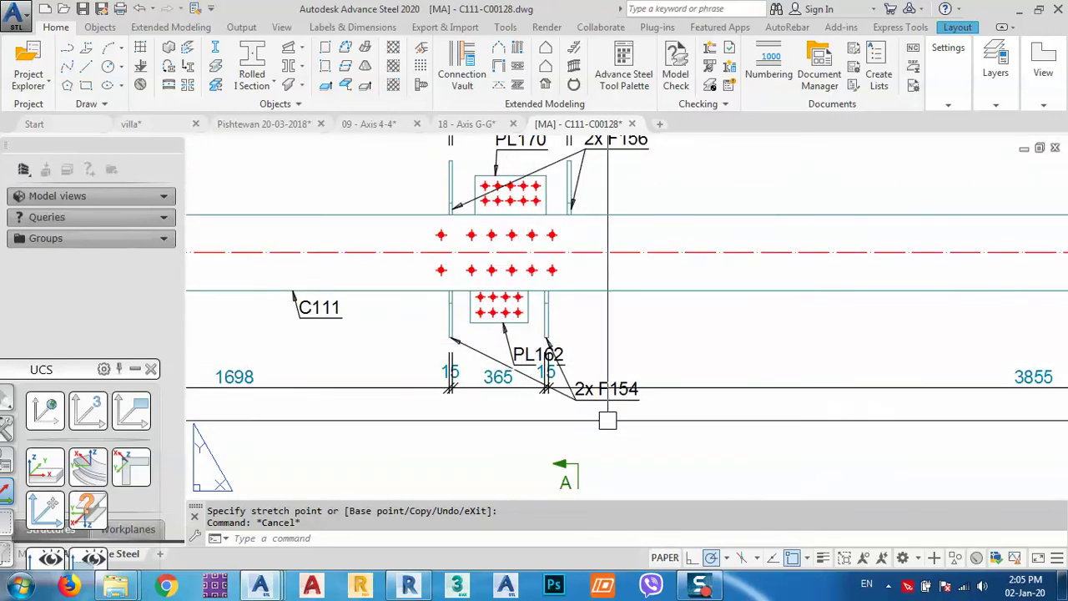
{"action": "middle_click_drag", "start_coordinate": [677, 273], "coordinate": [677, 320]}
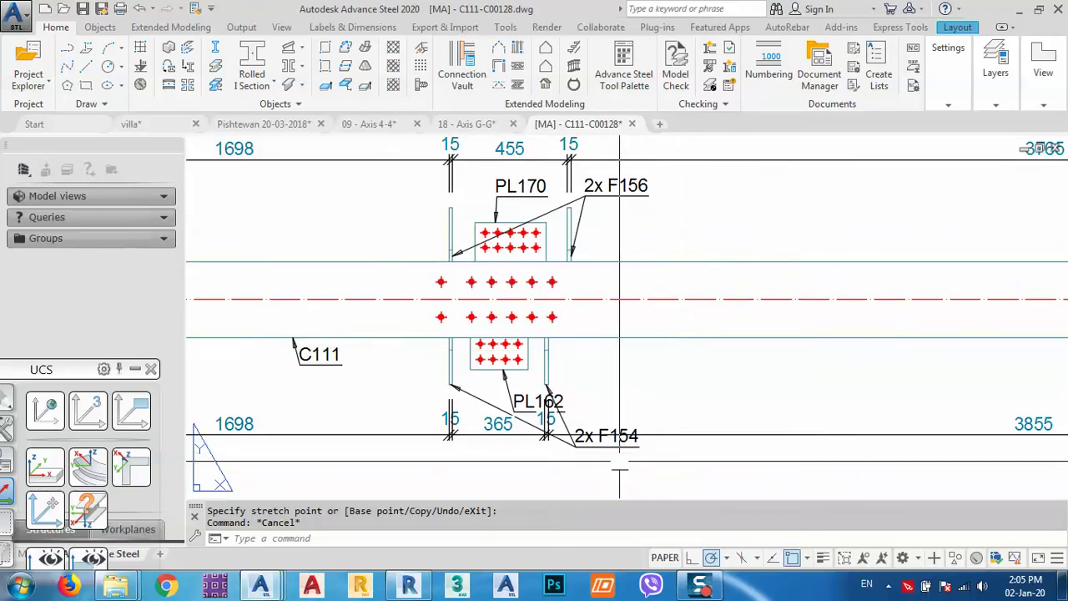
{"action": "scroll", "coordinate": [506, 434], "scroll_direction": "down", "scroll_amount": 2}
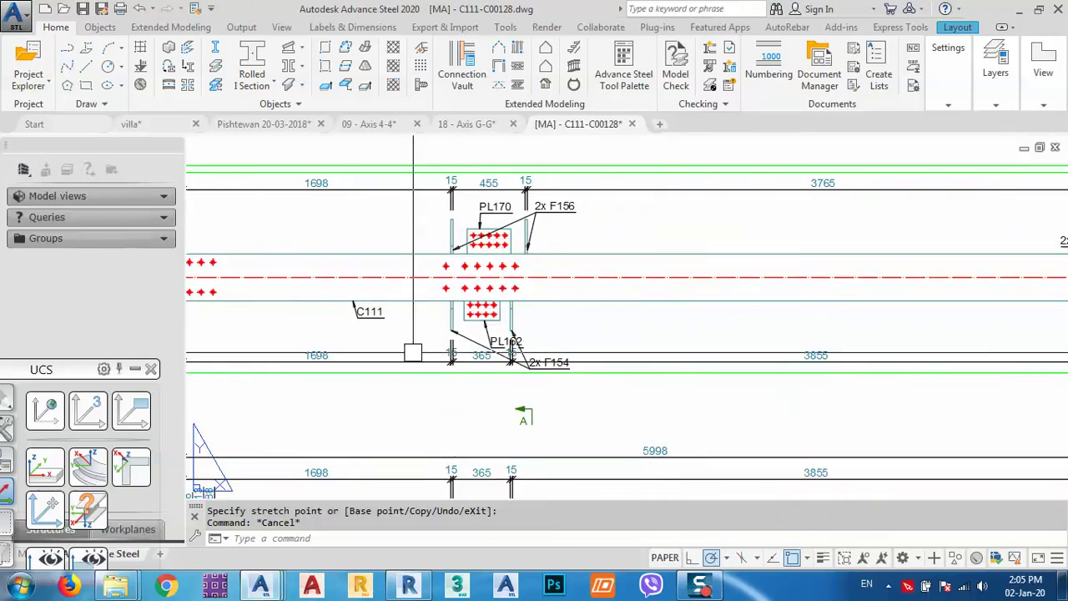
{"action": "scroll", "coordinate": [409, 350], "scroll_direction": "up", "scroll_amount": 6}
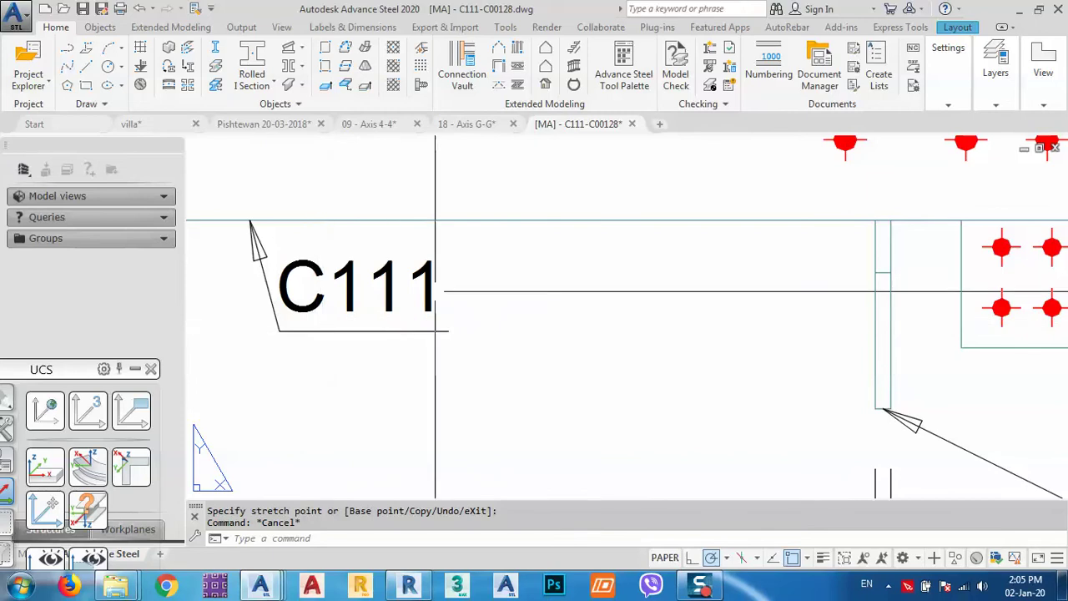
{"action": "scroll", "coordinate": [435, 330], "scroll_direction": "down", "scroll_amount": 5}
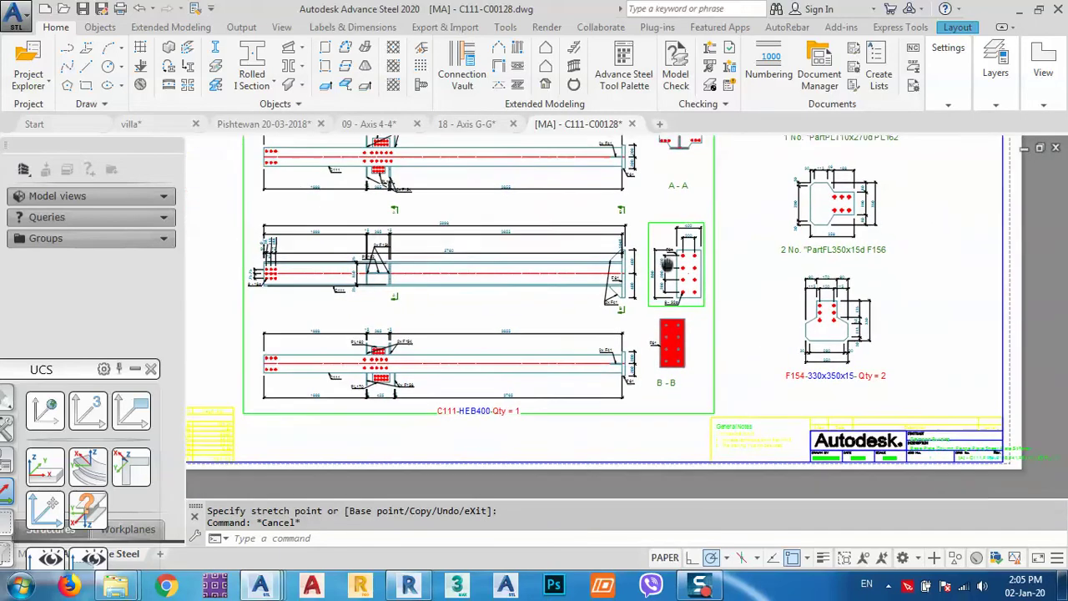
{"action": "scroll", "coordinate": [544, 315], "scroll_direction": "up", "scroll_amount": 8}
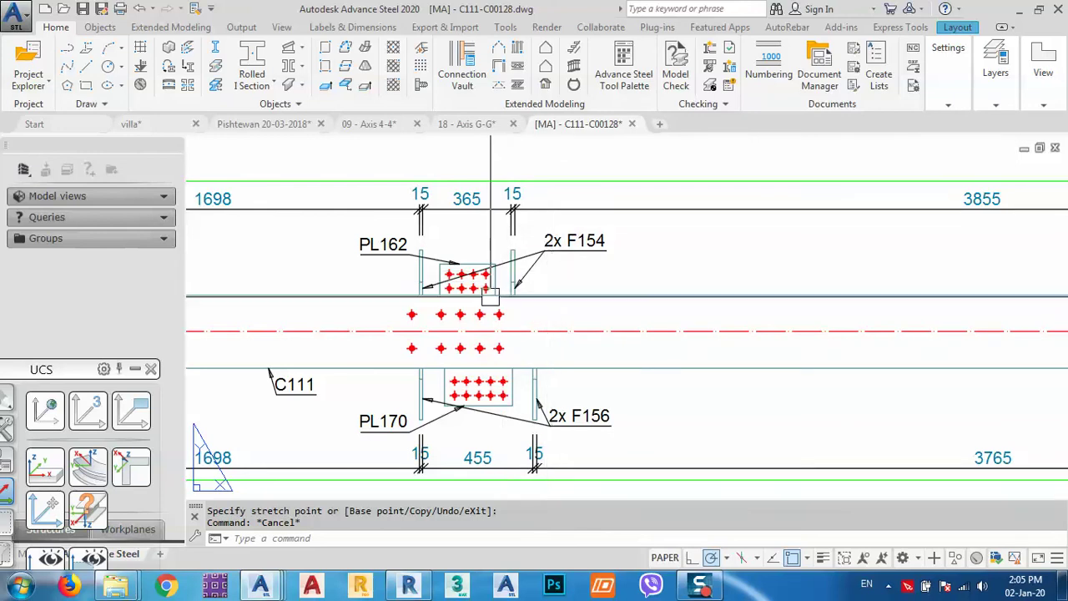
Move the 2x F156 label slightly lower beside its stiffener in the lowest assembly view.
{"action": "scroll", "coordinate": [489, 298], "scroll_direction": "down", "scroll_amount": 6}
{"action": "scroll", "coordinate": [501, 362], "scroll_direction": "up", "scroll_amount": 6}
{"action": "left_click", "coordinate": [531, 327]}
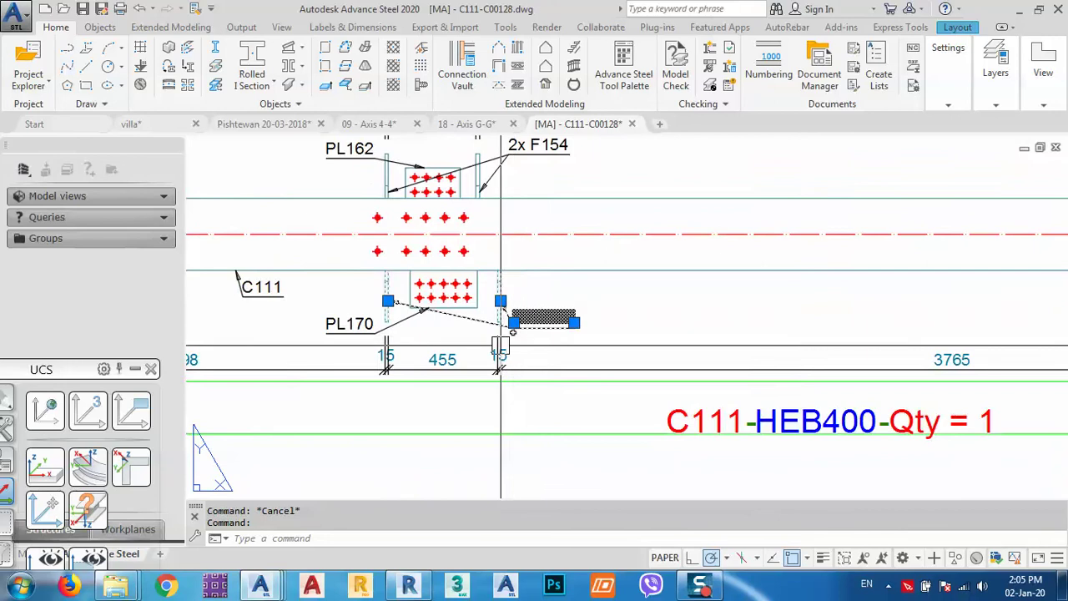
{"action": "scroll", "coordinate": [505, 341], "scroll_direction": "up", "scroll_amount": 4}
{"action": "left_click", "coordinate": [519, 277]}
{"action": "left_click", "coordinate": [516, 346]}
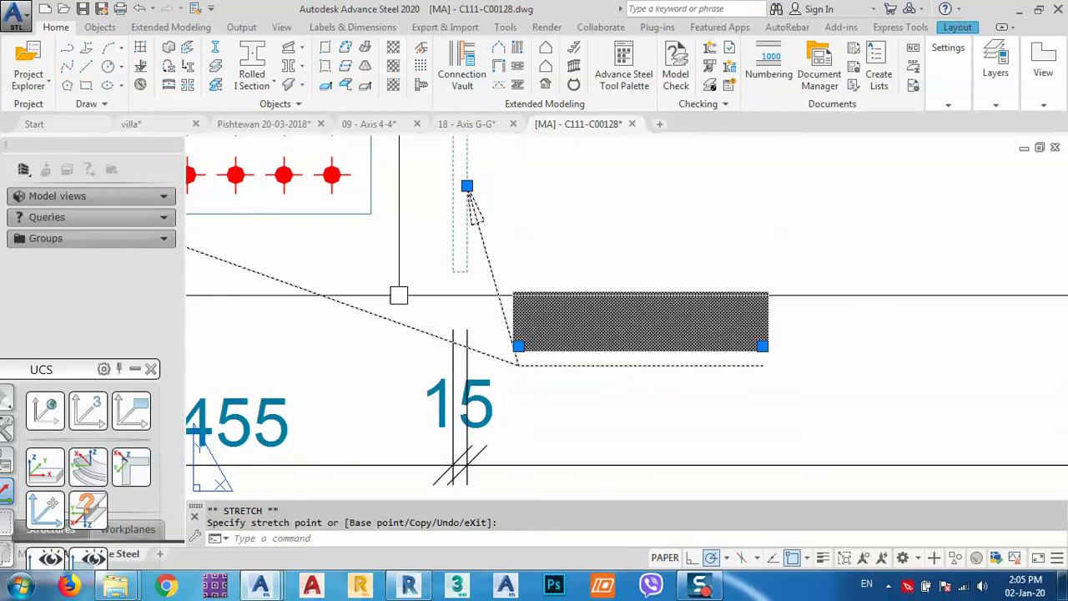
{"action": "middle_click_drag", "start_coordinate": [398, 296], "coordinate": [420, 358]}
{"action": "key", "text": "Escape"}
{"action": "scroll", "coordinate": [339, 305], "scroll_direction": "down", "scroll_amount": 5}
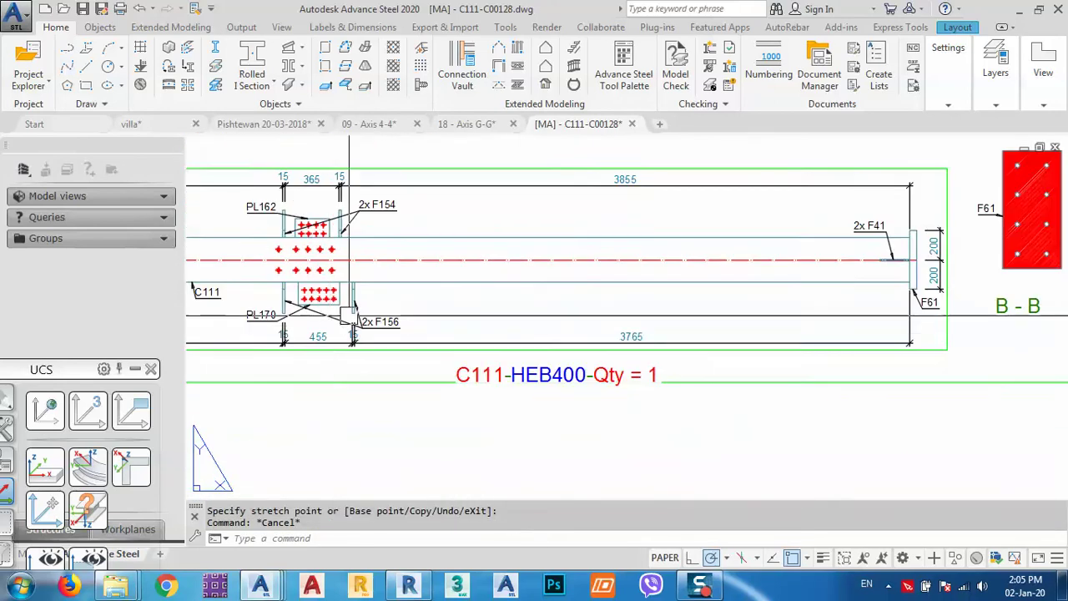
Examine the dimensioned part details of plates F154, PL170 and F61 on the C111 sheet.
{"action": "scroll", "coordinate": [897, 313], "scroll_direction": "up", "scroll_amount": 5}
{"action": "mouse_move", "coordinate": [865, 270]}
{"action": "middle_mouse_down"}
{"action": "mouse_move", "coordinate": [776, 312]}
{"action": "mouse_move", "coordinate": [661, 341]}
{"action": "middle_mouse_up"}
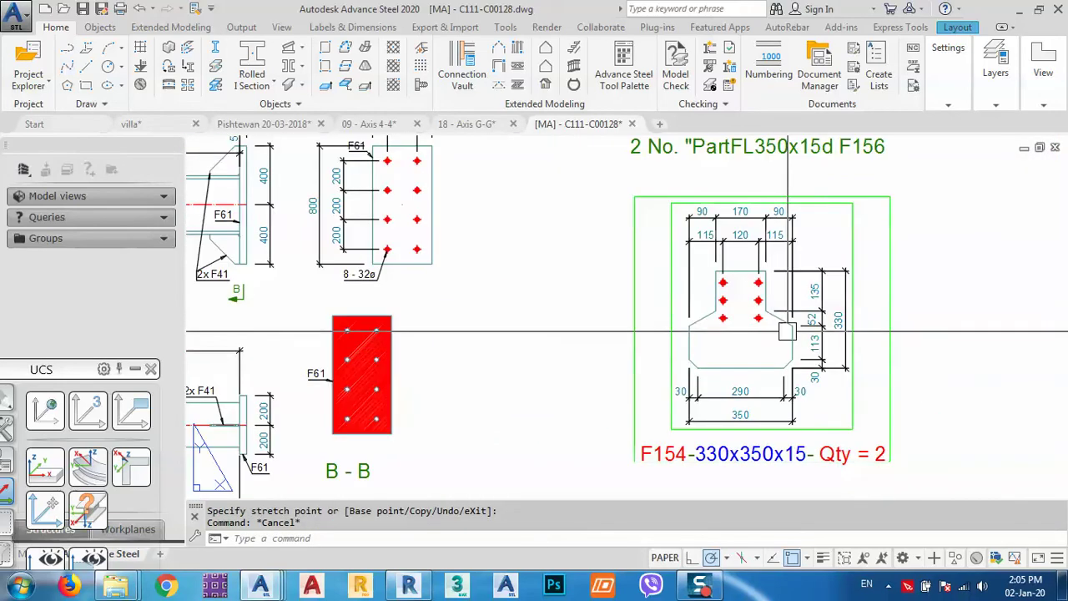
{"action": "scroll", "coordinate": [807, 316], "scroll_direction": "down", "scroll_amount": 5}
{"action": "middle_click_drag", "start_coordinate": [712, 300], "coordinate": [634, 443]}
{"action": "middle_click_drag", "start_coordinate": [668, 240], "coordinate": [640, 404]}
{"action": "scroll", "coordinate": [779, 280], "scroll_direction": "up", "scroll_amount": 5}
{"action": "middle_click_drag", "start_coordinate": [711, 366], "coordinate": [735, 197]}
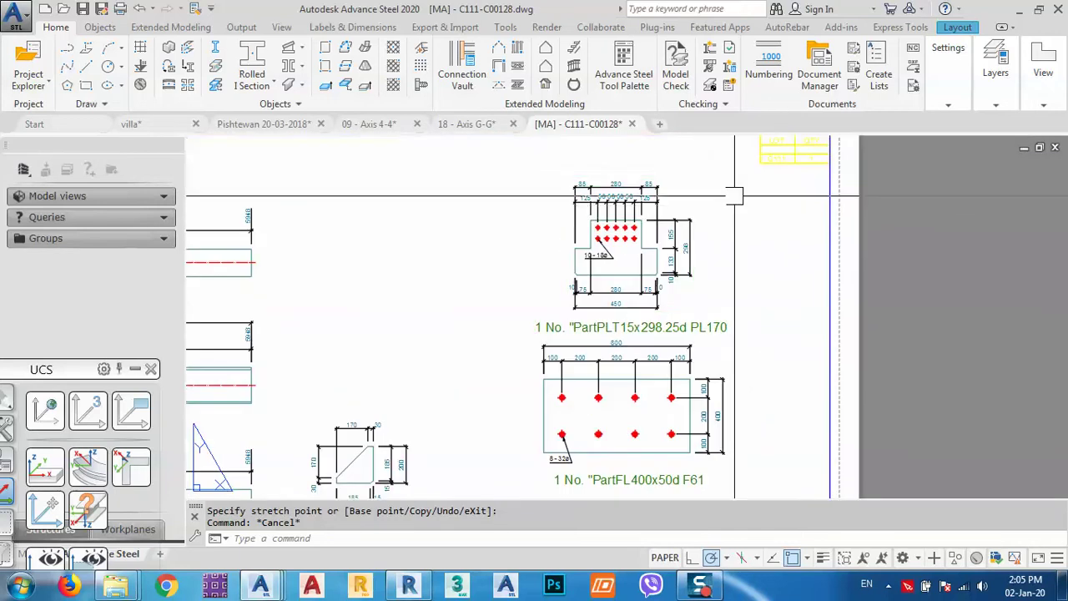
{"action": "middle_click_drag", "start_coordinate": [483, 260], "coordinate": [484, 254]}
Examine the shapes and dimensions of stiffener plates F154 and F156 and connection plate PL162.
{"action": "scroll", "coordinate": [484, 253], "scroll_direction": "down", "scroll_amount": 6}
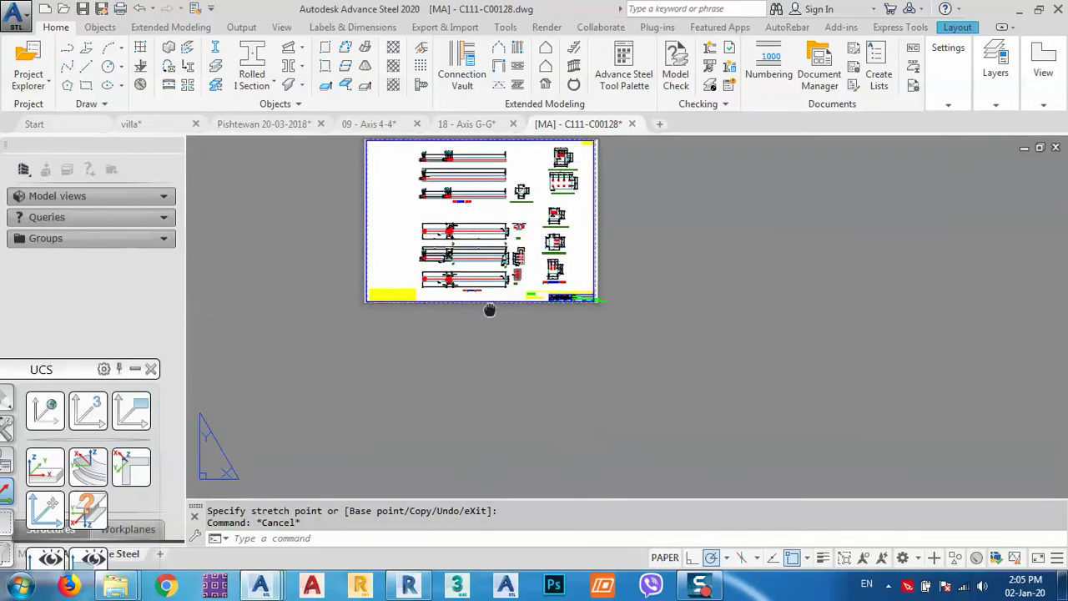
{"action": "scroll", "coordinate": [489, 305], "scroll_direction": "up", "scroll_amount": 6}
{"action": "scroll", "coordinate": [554, 465], "scroll_direction": "down", "scroll_amount": 5}
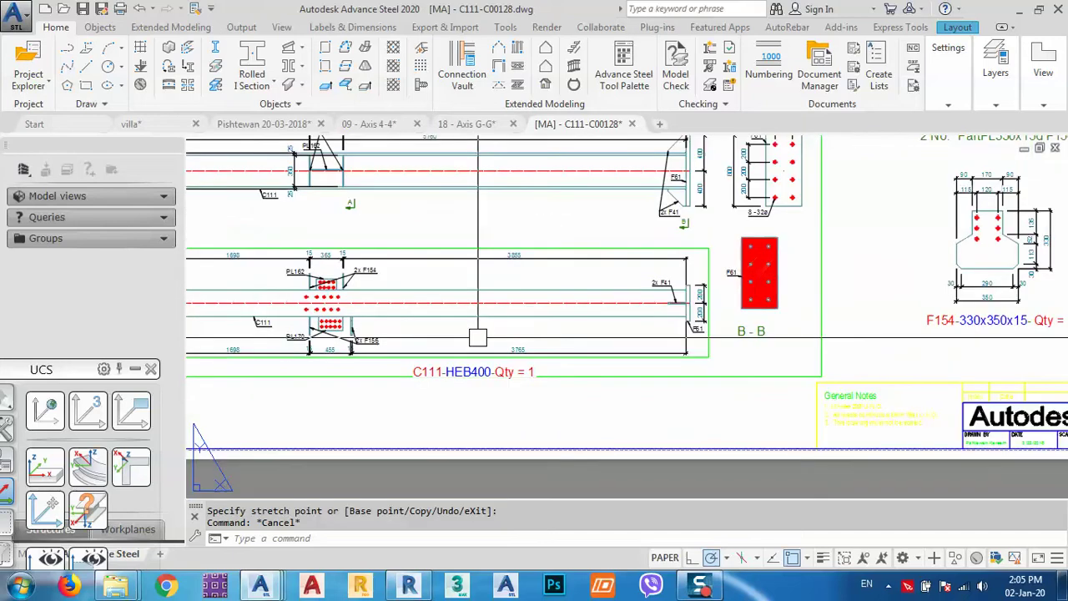
{"action": "scroll", "coordinate": [649, 317], "scroll_direction": "up", "scroll_amount": 5}
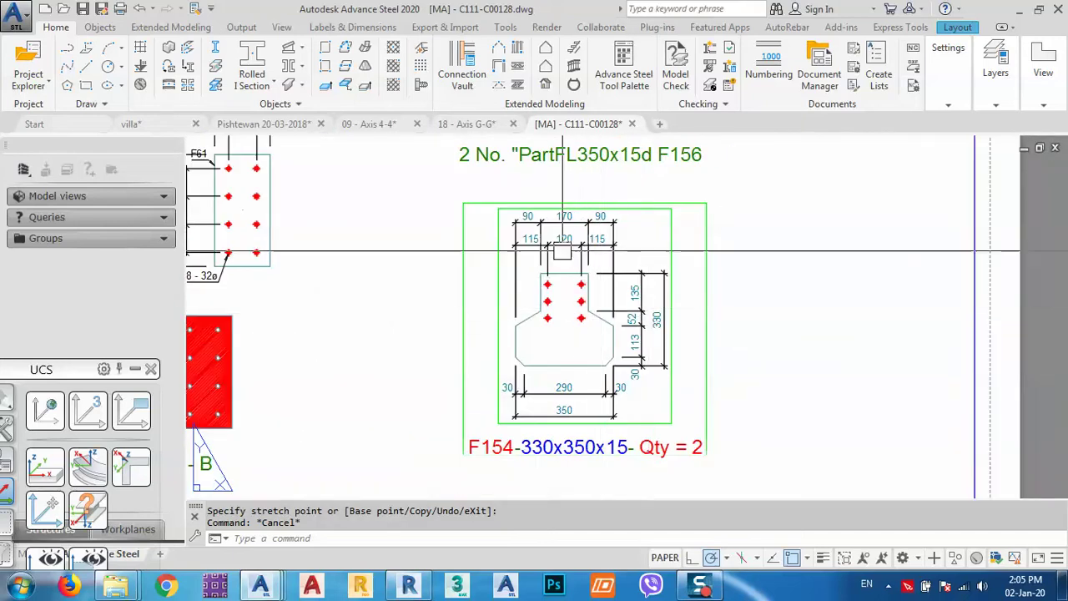
{"action": "scroll", "coordinate": [577, 248], "scroll_direction": "up", "scroll_amount": 1}
{"action": "middle_click_drag", "start_coordinate": [578, 248], "coordinate": [589, 472]}
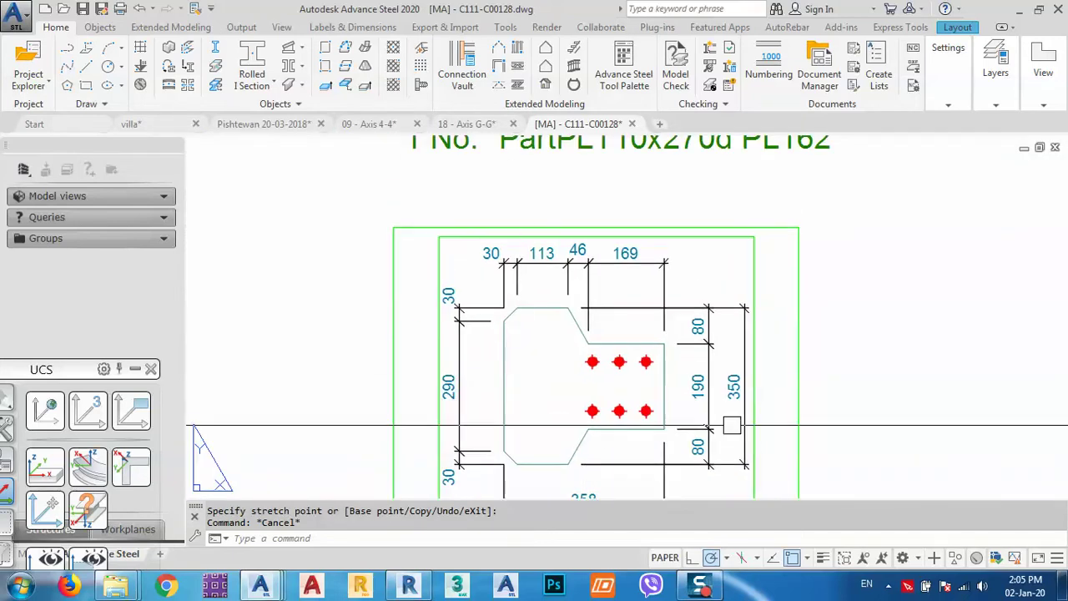
{"action": "scroll", "coordinate": [764, 438], "scroll_direction": "down", "scroll_amount": 1}
{"action": "scroll", "coordinate": [764, 437], "scroll_direction": "down", "scroll_amount": 6}
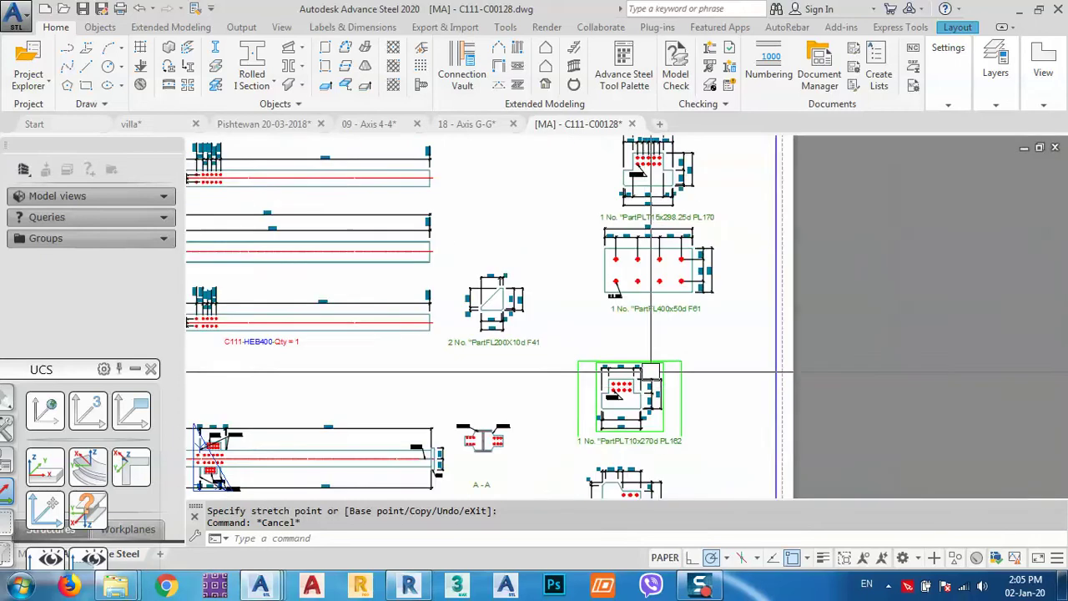
Read the marks, quantities, profiles, lengths, materials and weights in the C111 assembly parts list.
{"action": "middle_click_drag", "start_coordinate": [482, 379], "coordinate": [604, 268]}
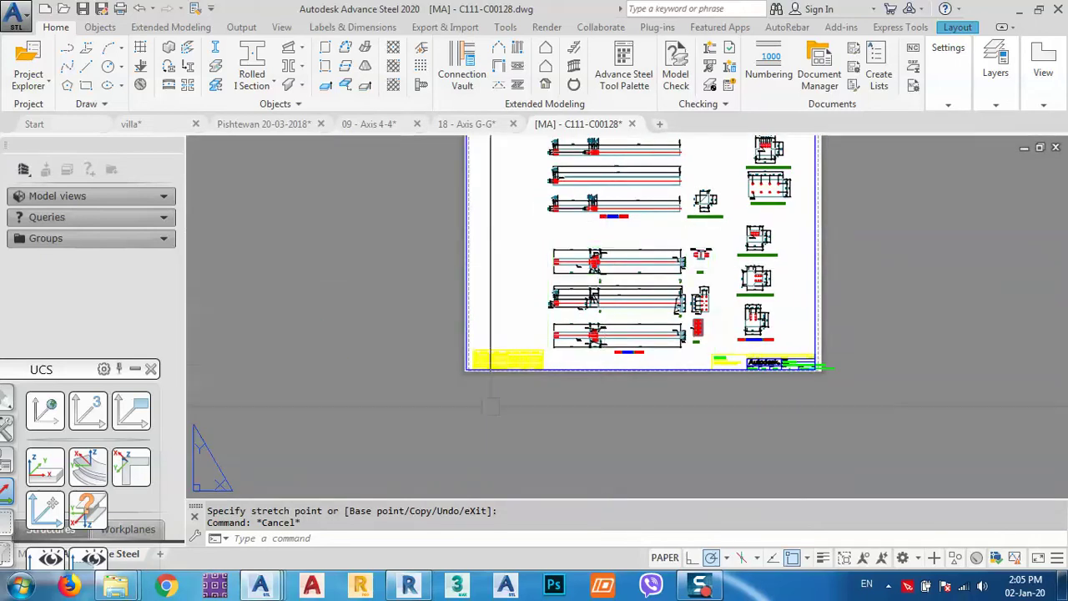
{"action": "scroll", "coordinate": [491, 407], "scroll_direction": "up", "scroll_amount": 5}
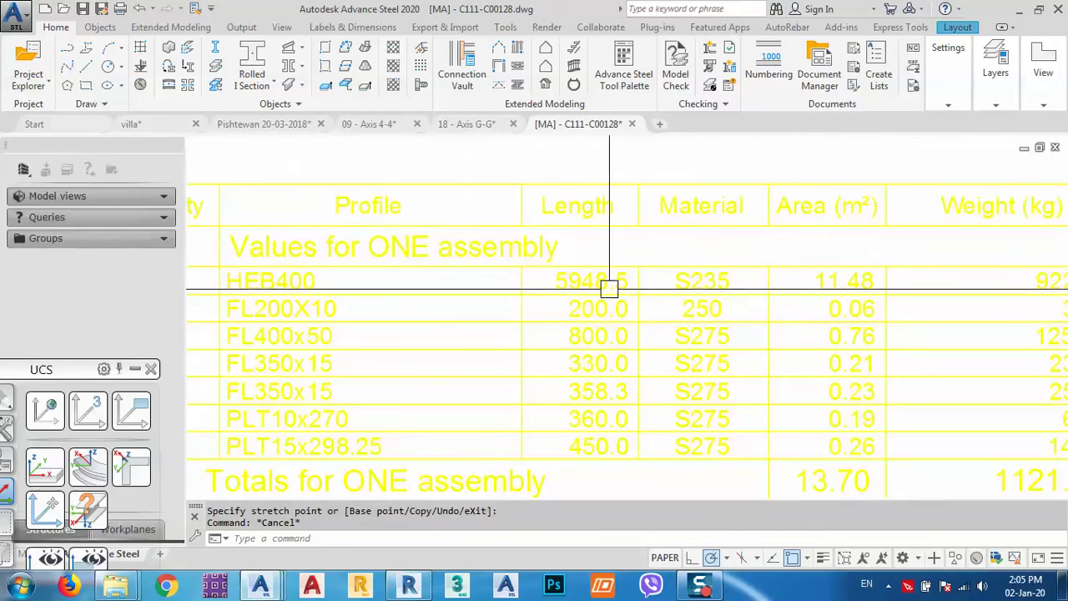
{"action": "scroll", "coordinate": [615, 220], "scroll_direction": "down", "scroll_amount": 3}
{"action": "scroll", "coordinate": [402, 286], "scroll_direction": "up", "scroll_amount": 2}
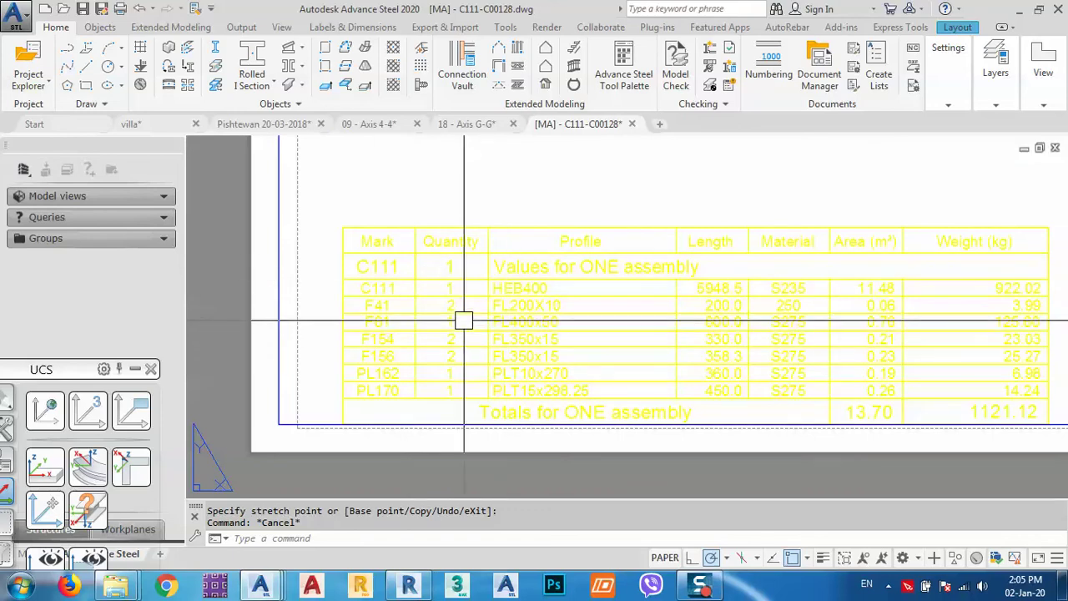
{"action": "scroll", "coordinate": [406, 312], "scroll_direction": "up", "scroll_amount": 3}
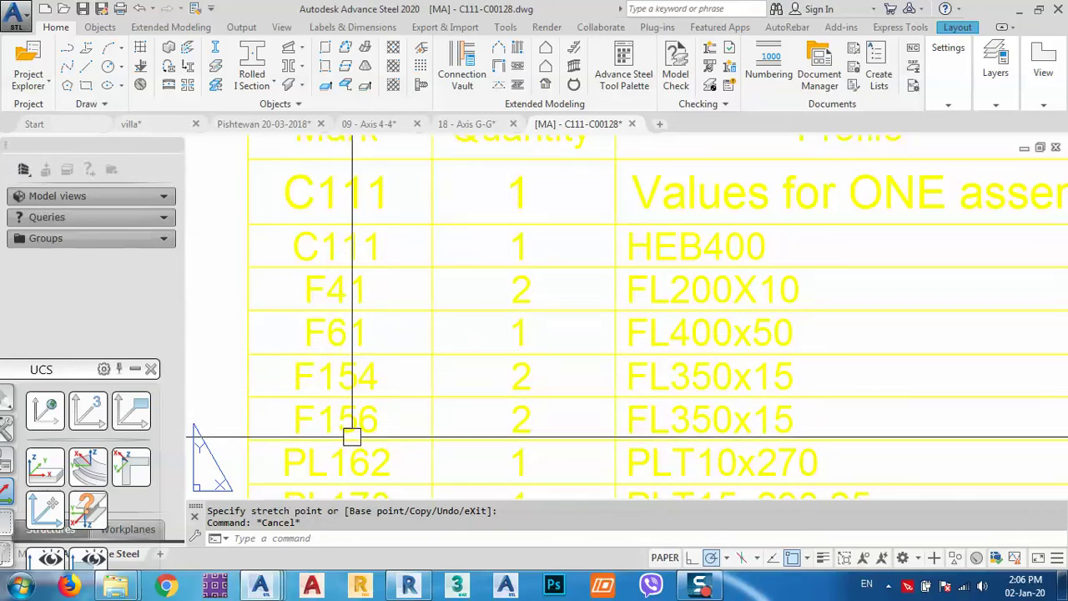
{"action": "mouse_move", "coordinate": [529, 422]}
{"action": "middle_mouse_down"}
{"action": "mouse_move", "coordinate": [453, 408]}
{"action": "mouse_move", "coordinate": [394, 337]}
{"action": "middle_mouse_up"}
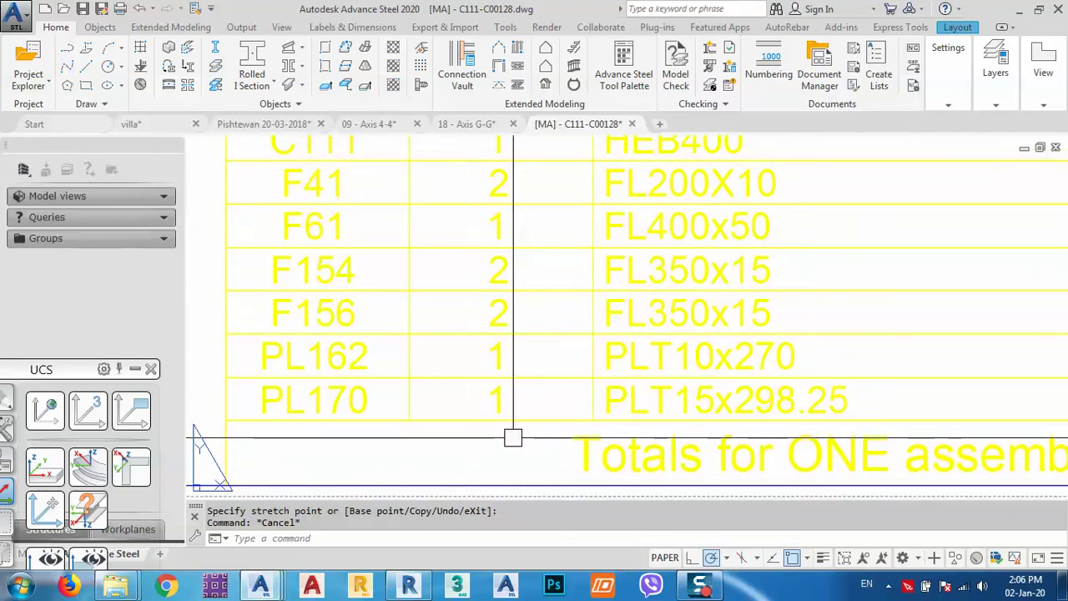
Review the C111 sheet as a whole and close its drawing without saving the changes.
{"action": "scroll", "coordinate": [510, 426], "scroll_direction": "down", "scroll_amount": 5}
{"action": "scroll", "coordinate": [714, 377], "scroll_direction": "up", "scroll_amount": 5}
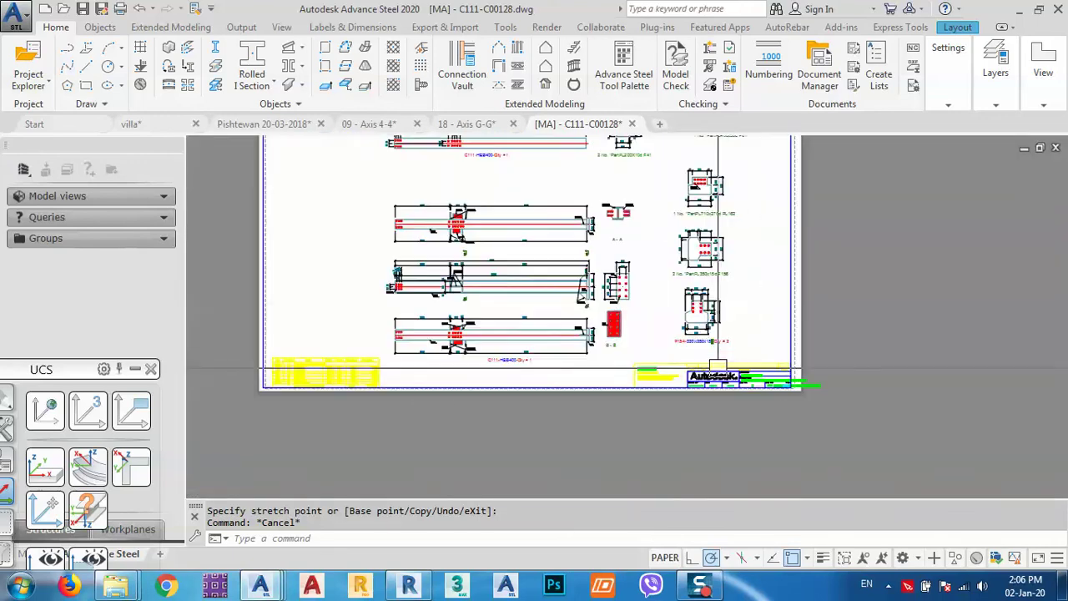
{"action": "scroll", "coordinate": [687, 462], "scroll_direction": "down", "scroll_amount": 4}
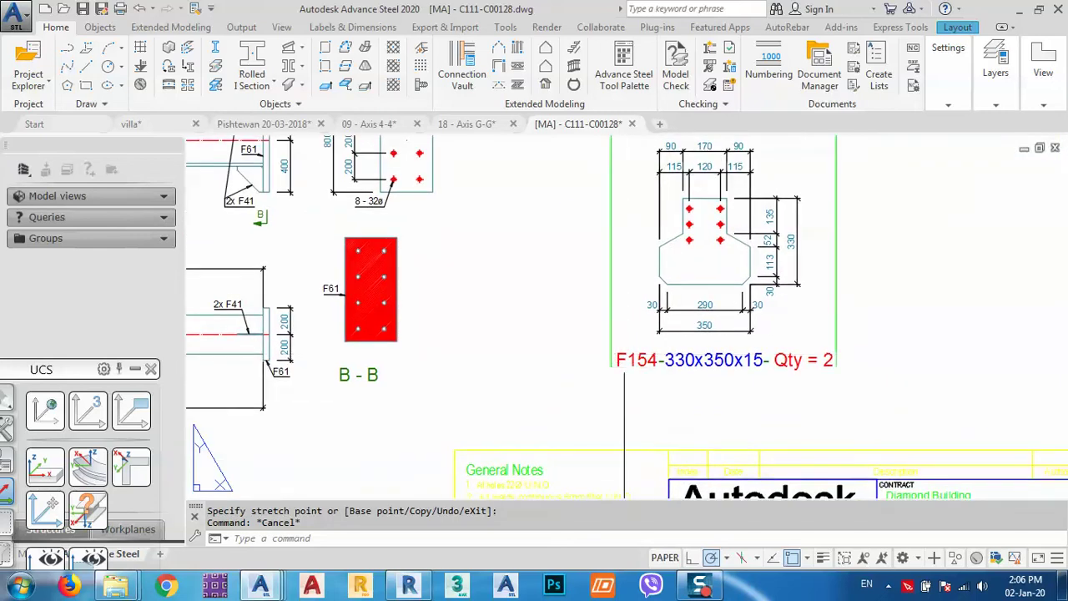
{"action": "mouse_move", "coordinate": [447, 140]}
{"action": "middle_mouse_down"}
{"action": "mouse_move", "coordinate": [522, 406]}
{"action": "mouse_move", "coordinate": [641, 399]}
{"action": "middle_mouse_up"}
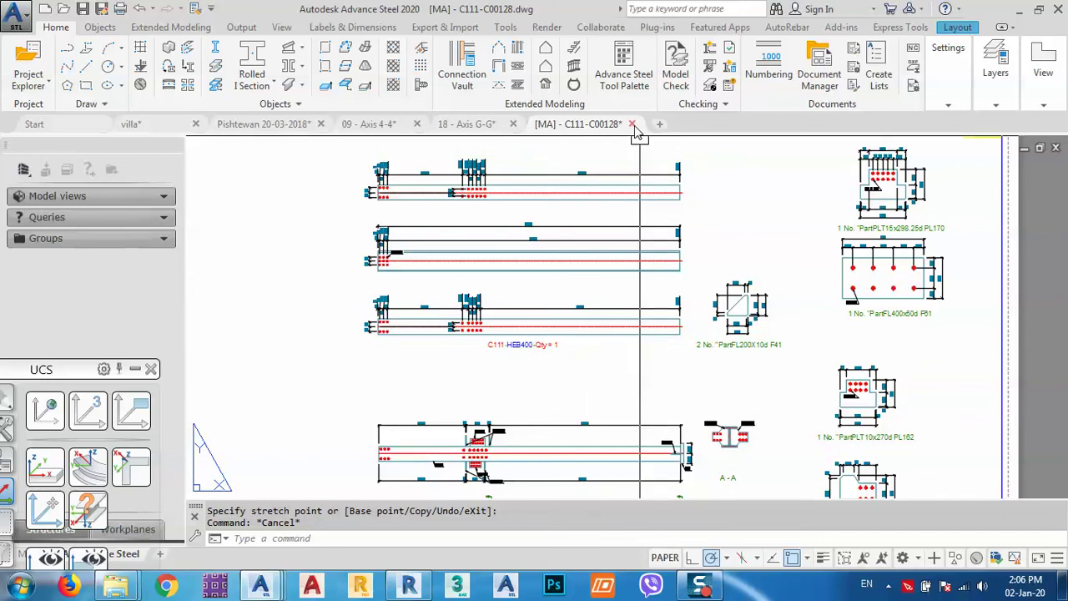
{"action": "left_click", "coordinate": [633, 125]}
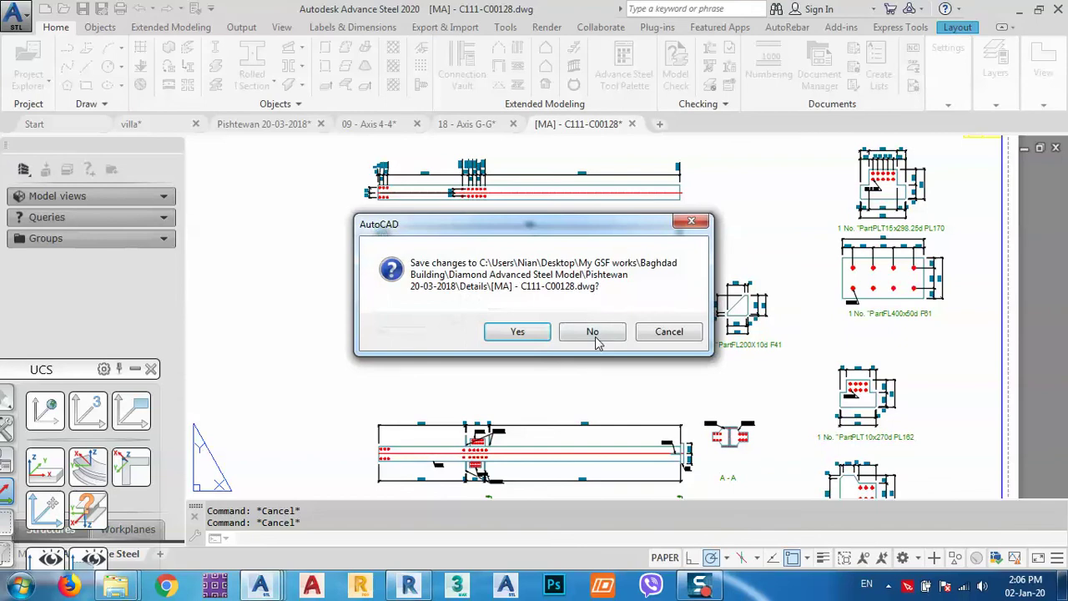
{"action": "left_click", "coordinate": [593, 334]}
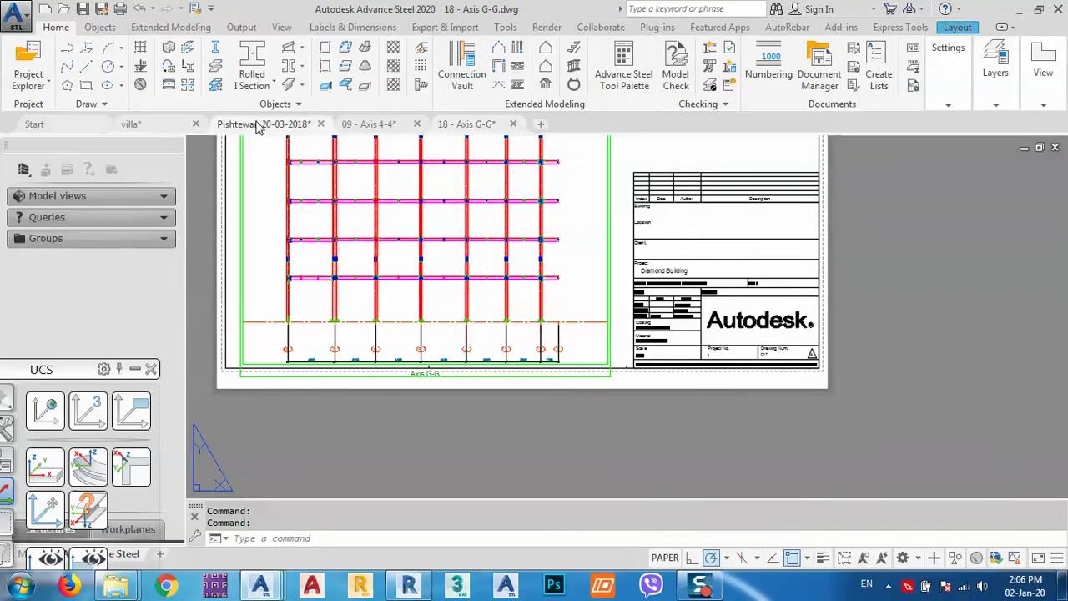
Return to the Pishtewan 20-03-2018 model and examine the cantilever beams at the building's outer corner.
{"action": "left_click", "coordinate": [259, 124]}
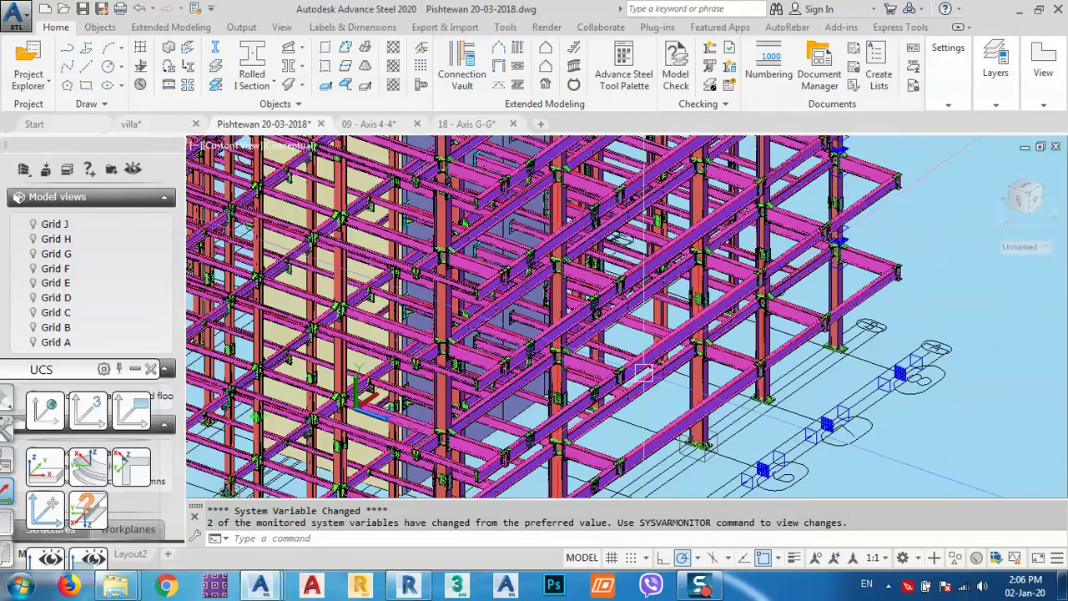
{"action": "middle_click_drag", "start_coordinate": [999, 210], "coordinate": [985, 233]}
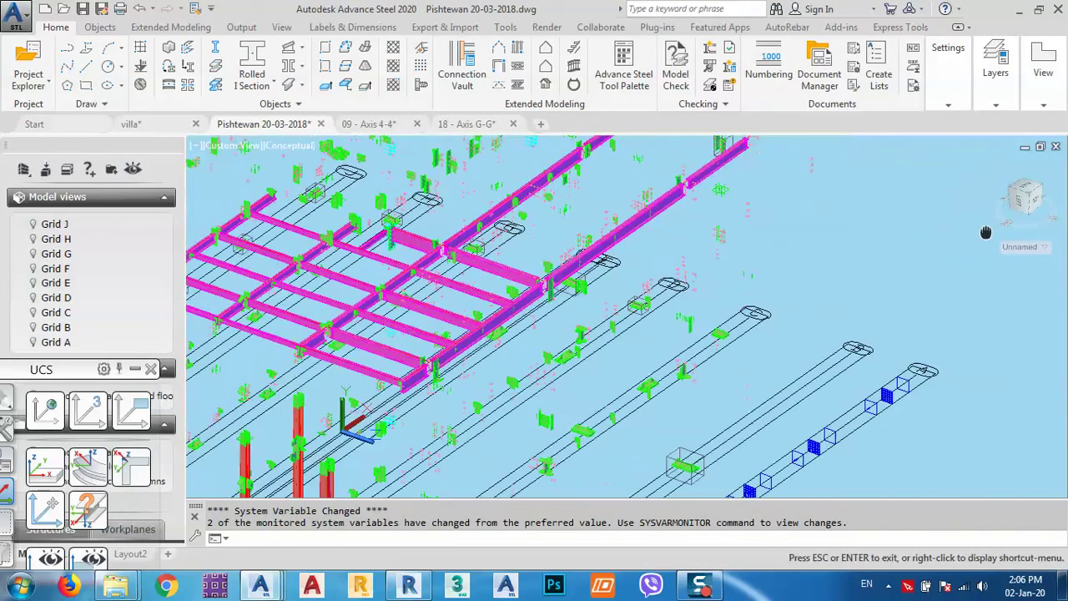
{"action": "left_click_drag", "start_coordinate": [986, 233], "coordinate": [854, 293]}
{"action": "key", "text": "Escape"}
{"action": "scroll", "coordinate": [815, 227], "scroll_direction": "up", "scroll_amount": 3}
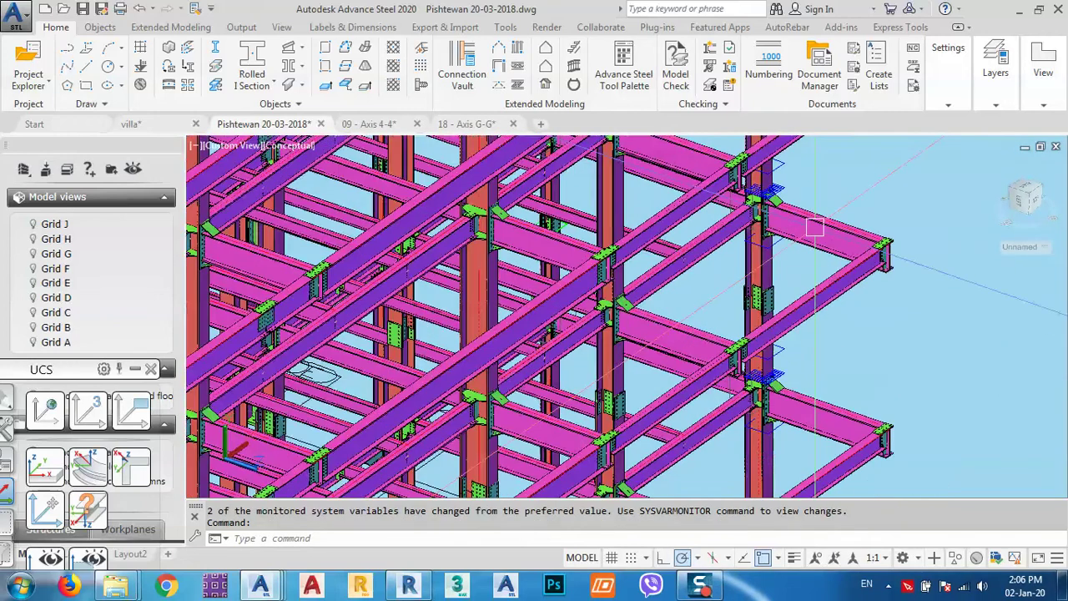
{"action": "scroll", "coordinate": [759, 320], "scroll_direction": "up", "scroll_amount": 5}
{"action": "left_click", "coordinate": [760, 320]}
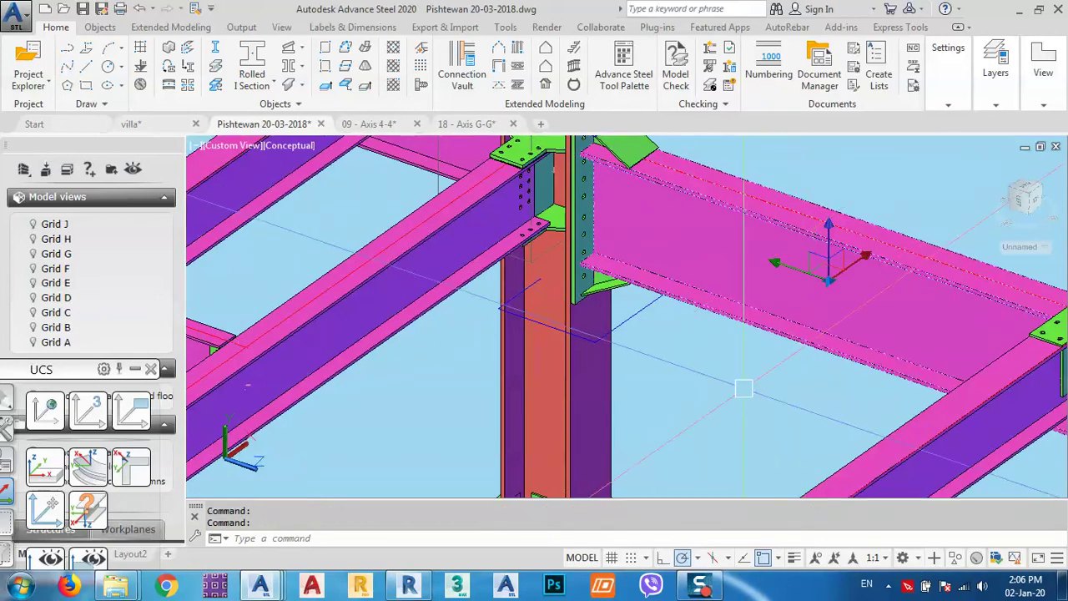
{"action": "right_click", "coordinate": [746, 391]}
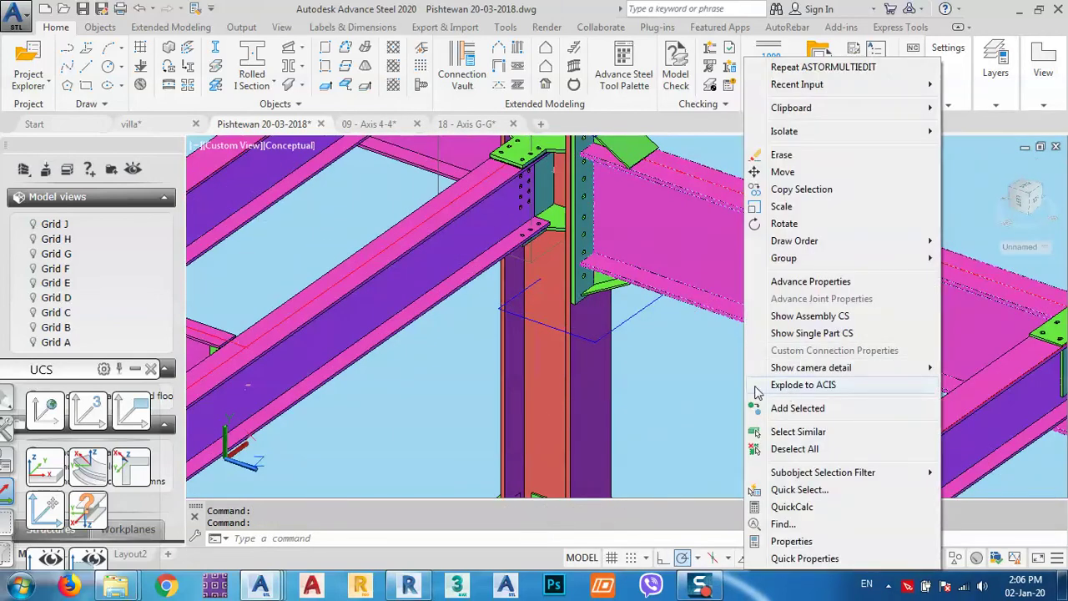
{"action": "left_click", "coordinate": [723, 385]}
{"action": "scroll", "coordinate": [752, 338], "scroll_direction": "down", "scroll_amount": 5}
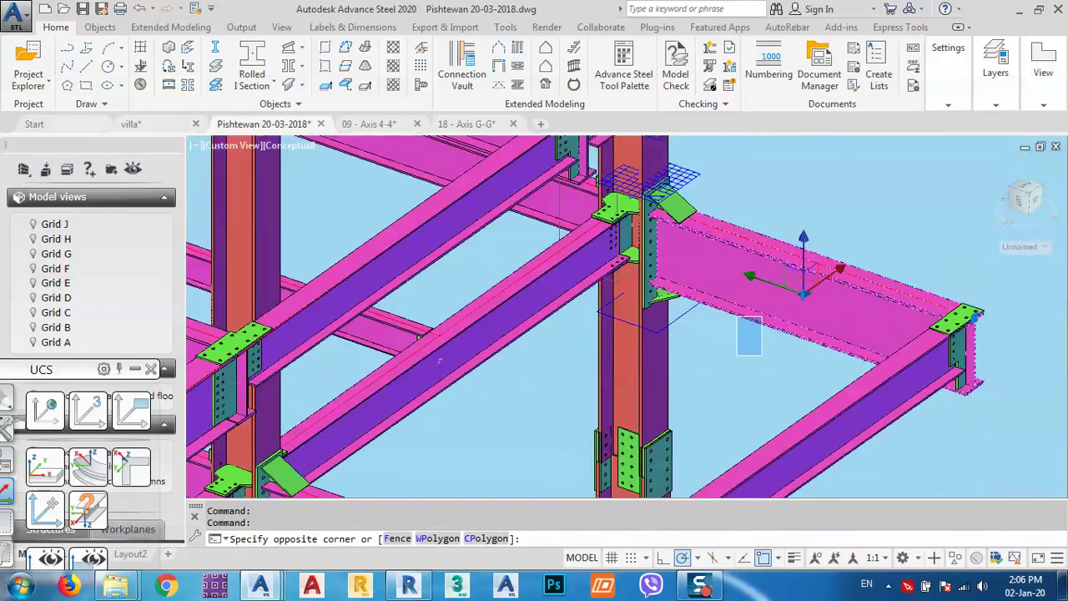
{"action": "key", "text": "Escape"}
Open the assembly detail drawing of the lowest cantilever beam on the outer corner column.
{"action": "middle_click_drag", "start_coordinate": [969, 439], "coordinate": [881, 151]}
{"action": "left_click", "coordinate": [715, 207]}
{"action": "right_click", "coordinate": [778, 177]}
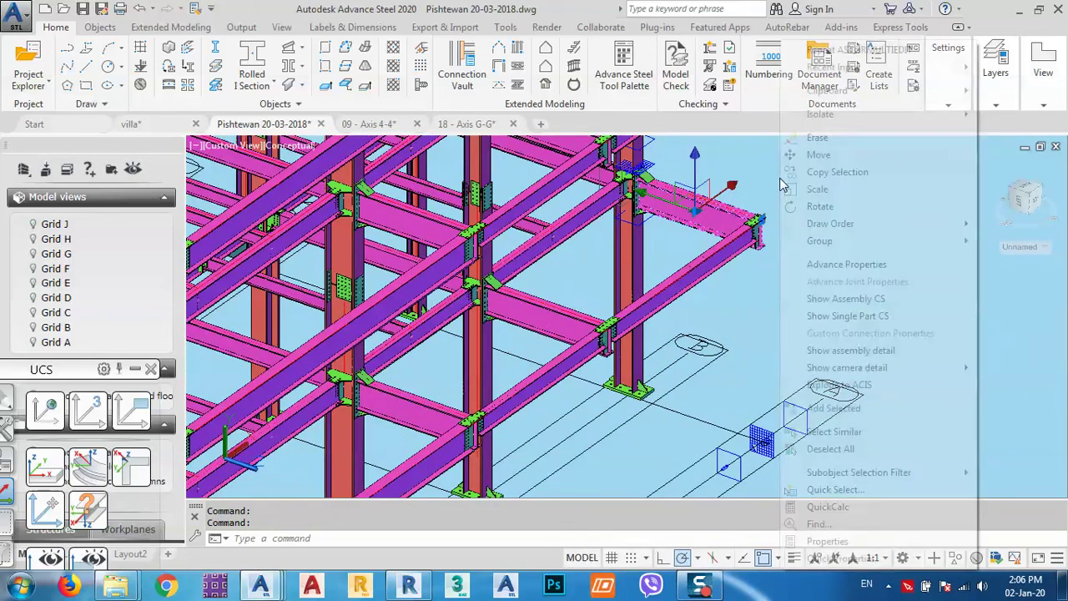
{"action": "left_click", "coordinate": [851, 351]}
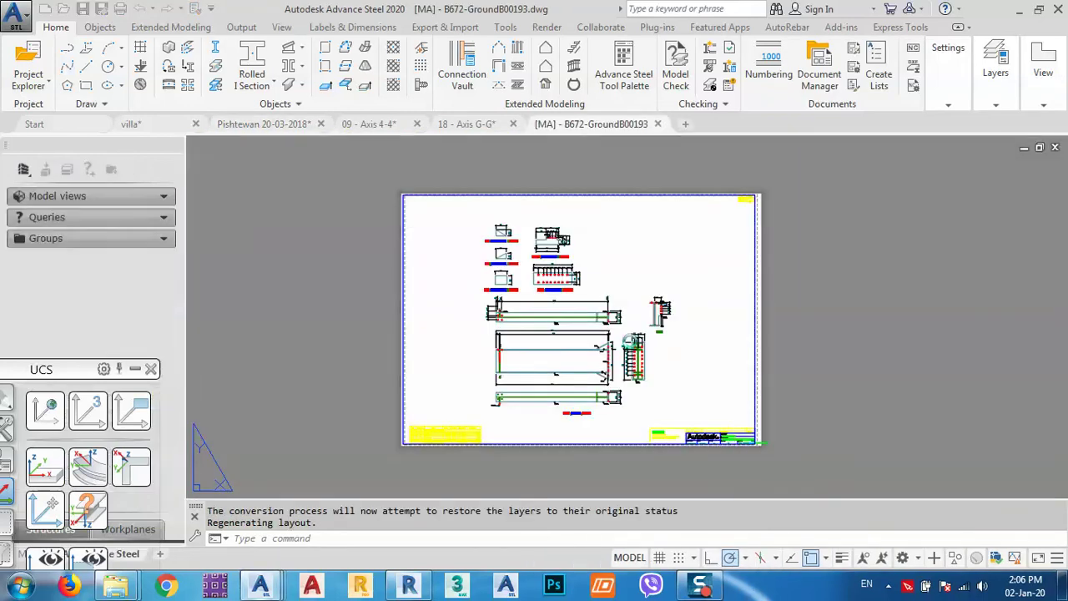
Examine the end connection of beam B672 and the part details of plates F91, F90, F57, PL146 and F101.
{"action": "scroll", "coordinate": [622, 355], "scroll_direction": "up", "scroll_amount": 6}
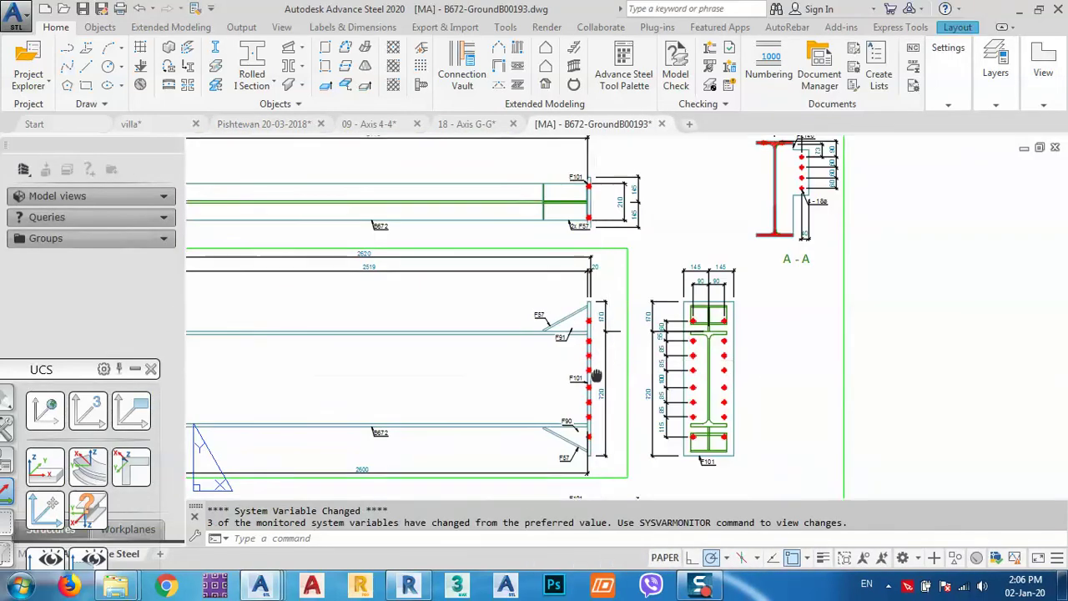
{"action": "scroll", "coordinate": [687, 246], "scroll_direction": "down", "scroll_amount": 6}
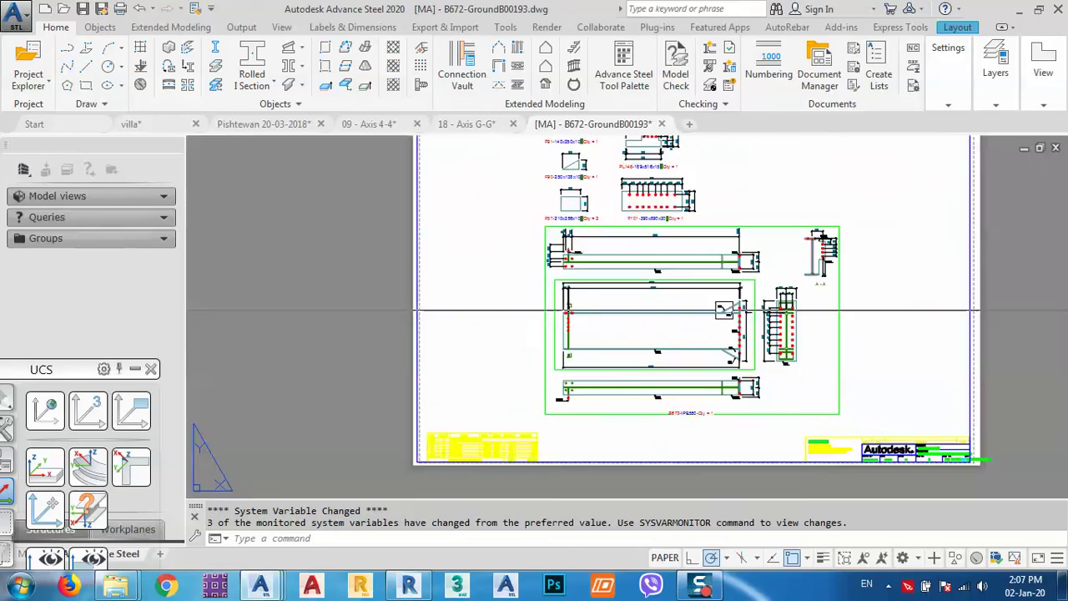
{"action": "scroll", "coordinate": [647, 288], "scroll_direction": "up", "scroll_amount": 3}
{"action": "scroll", "coordinate": [390, 173], "scroll_direction": "up", "scroll_amount": 2}
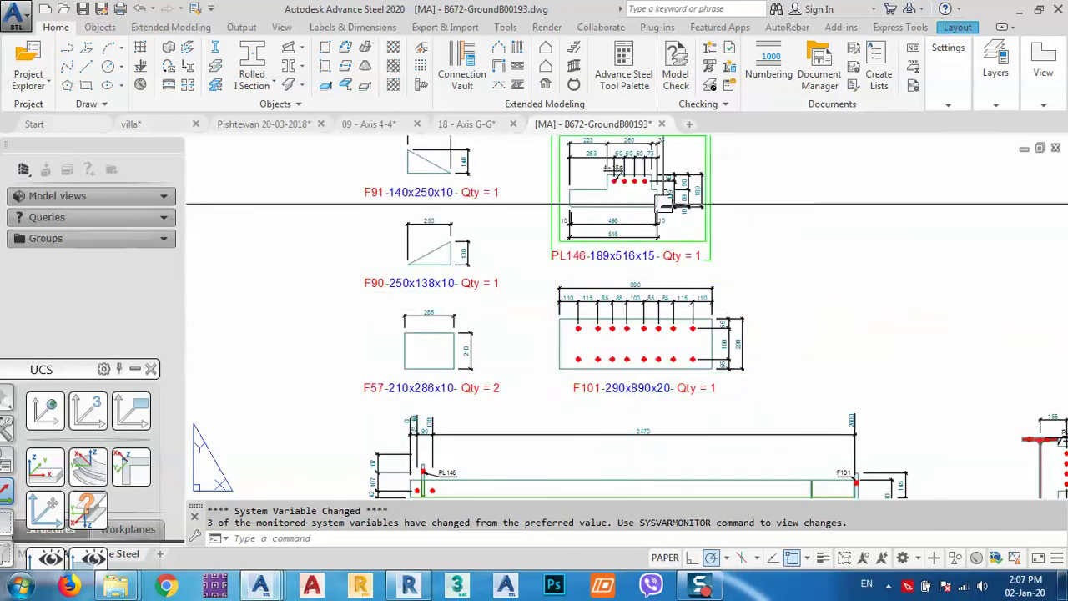
Examine the dimensioned elevation of beam B672, including end plate F101 and the haunch plates.
{"action": "middle_click_drag", "start_coordinate": [699, 370], "coordinate": [651, 185]}
{"action": "middle_click_drag", "start_coordinate": [721, 378], "coordinate": [654, 204]}
{"action": "scroll", "coordinate": [755, 269], "scroll_direction": "up", "scroll_amount": 4}
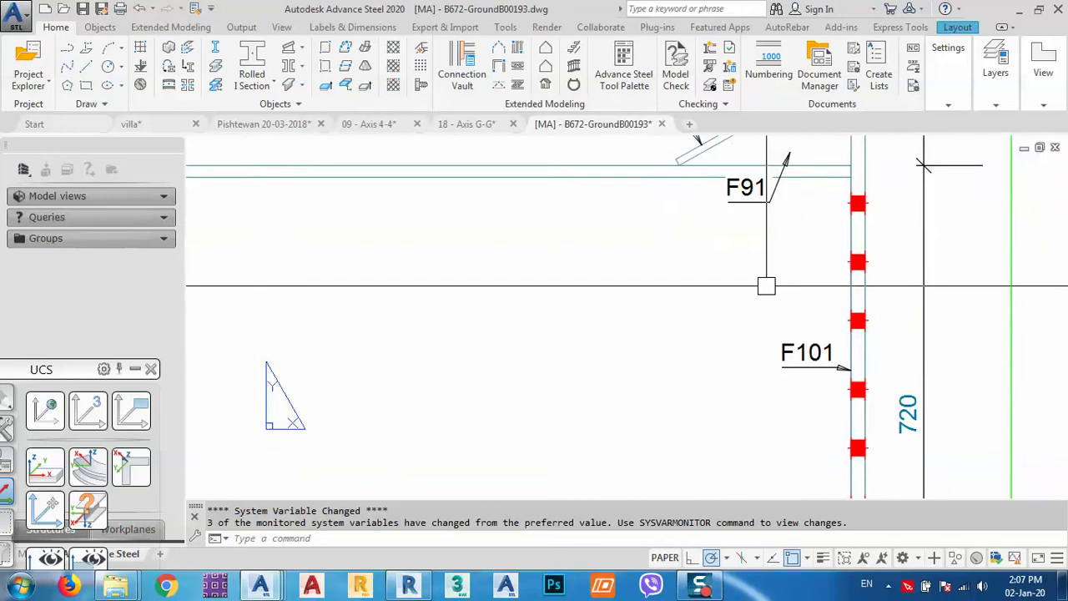
{"action": "scroll", "coordinate": [654, 343], "scroll_direction": "down", "scroll_amount": 1}
{"action": "scroll", "coordinate": [654, 343], "scroll_direction": "down", "scroll_amount": 4}
{"action": "scroll", "coordinate": [531, 358], "scroll_direction": "up", "scroll_amount": 2}
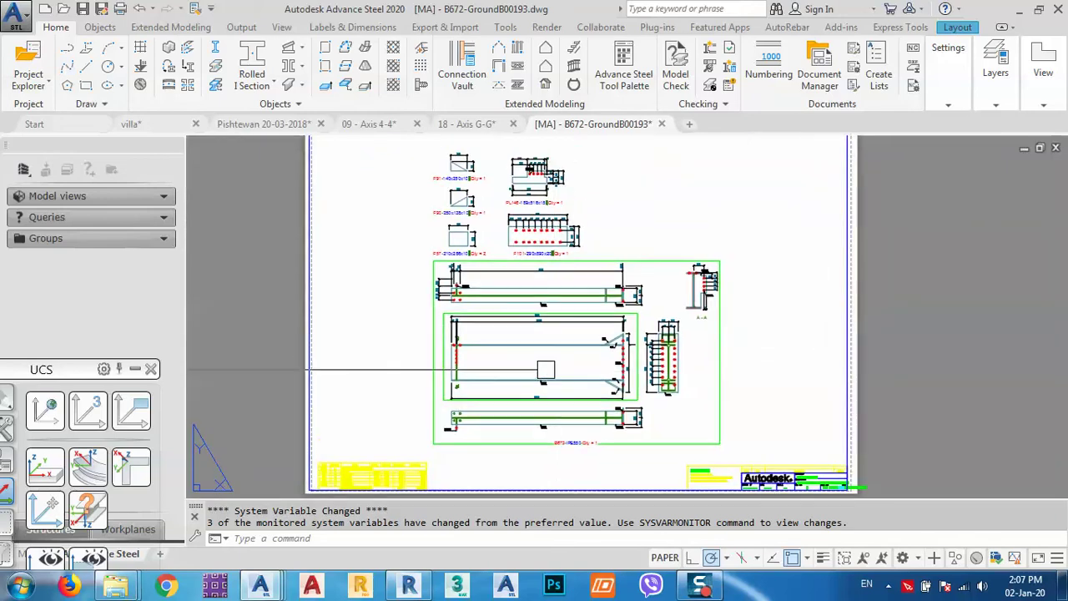
{"action": "middle_click_drag", "start_coordinate": [530, 358], "coordinate": [505, 328]}
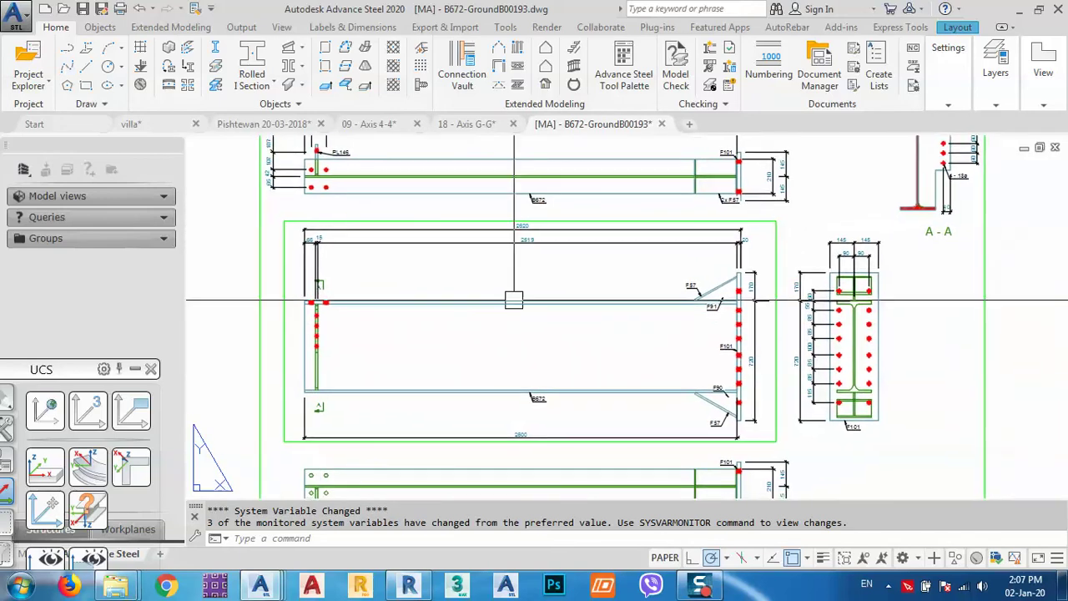
Close the B672, Axis G-G and Axis 4-4 drawings without saving their changes.
{"action": "left_click", "coordinate": [664, 126]}
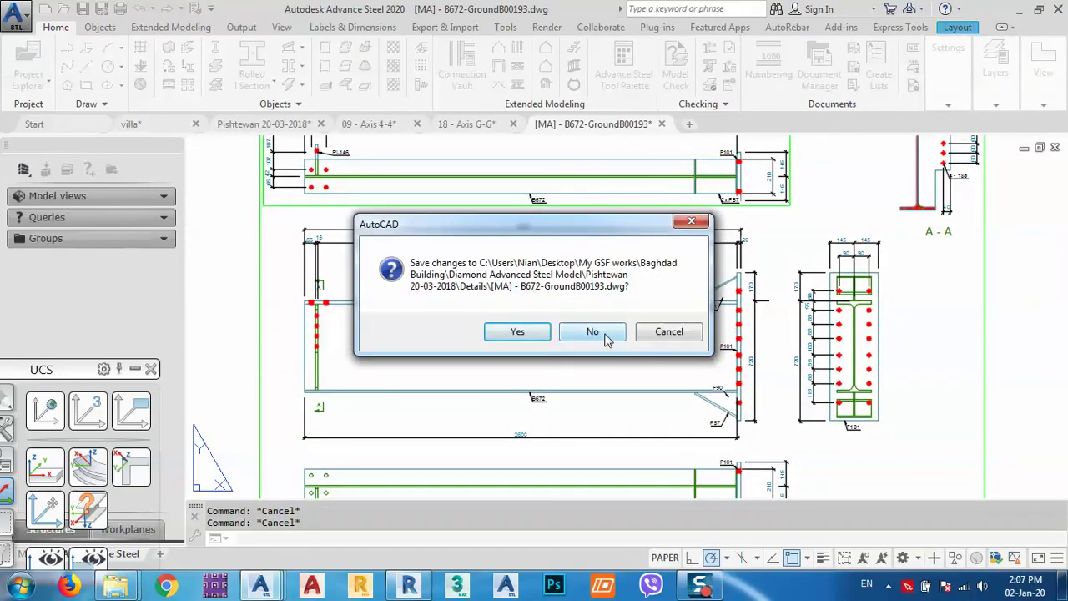
{"action": "left_click", "coordinate": [590, 332]}
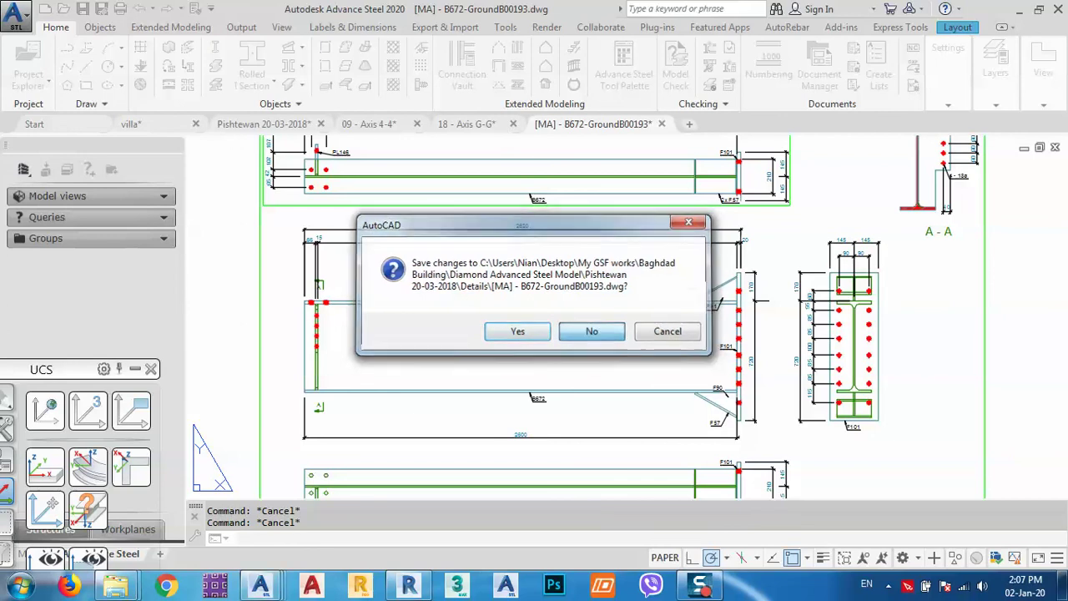
{"action": "left_click", "coordinate": [513, 125]}
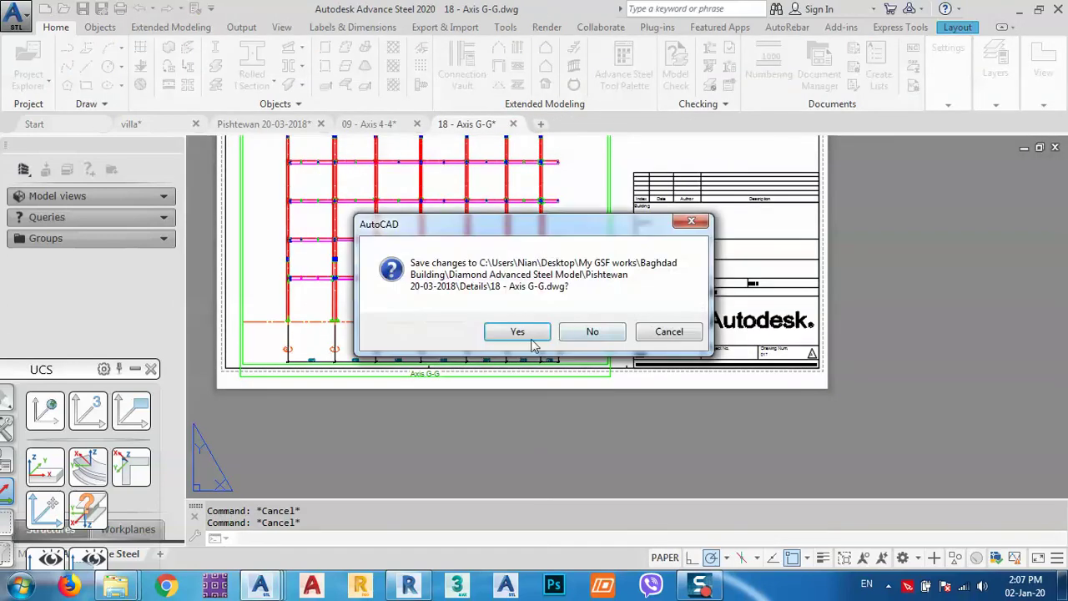
{"action": "left_click", "coordinate": [581, 337]}
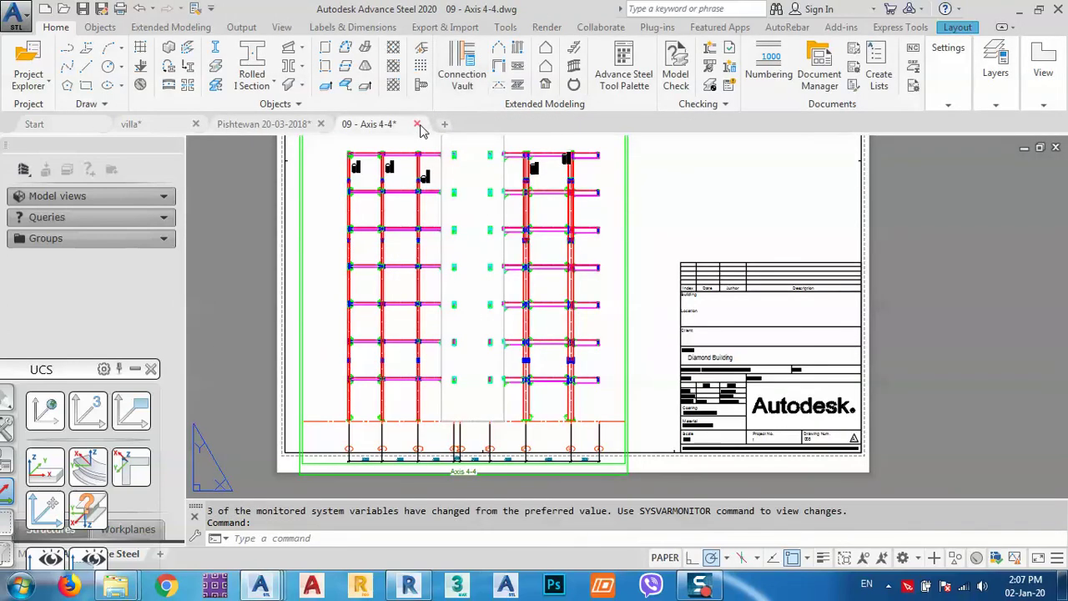
{"action": "left_click", "coordinate": [419, 126]}
{"action": "left_click", "coordinate": [594, 334]}
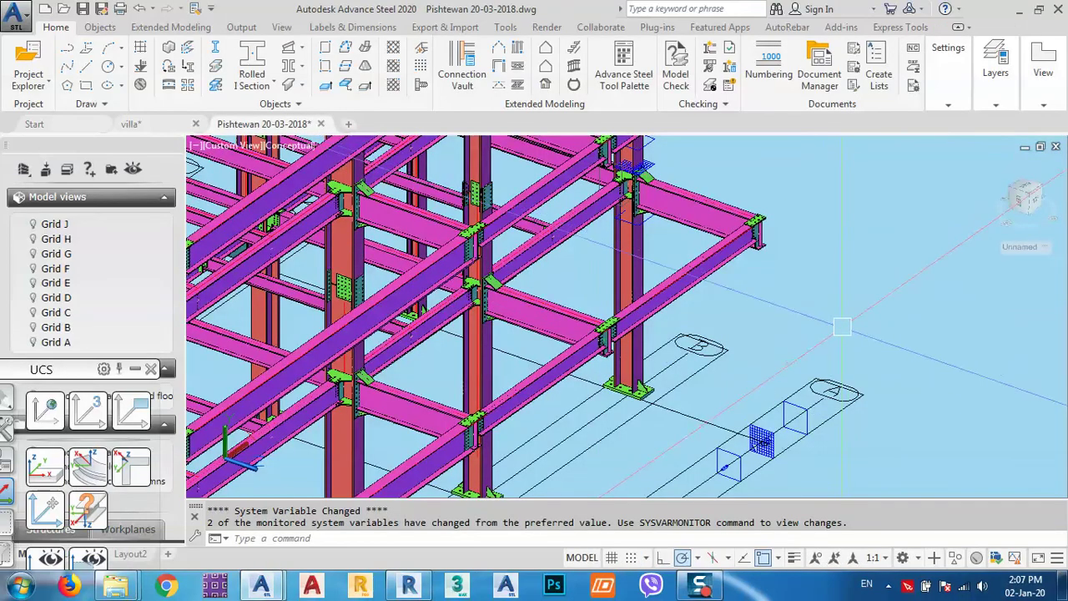
Examine the upper floors of the steel building model.
{"action": "scroll", "coordinate": [823, 335], "scroll_direction": "down", "scroll_amount": 3}
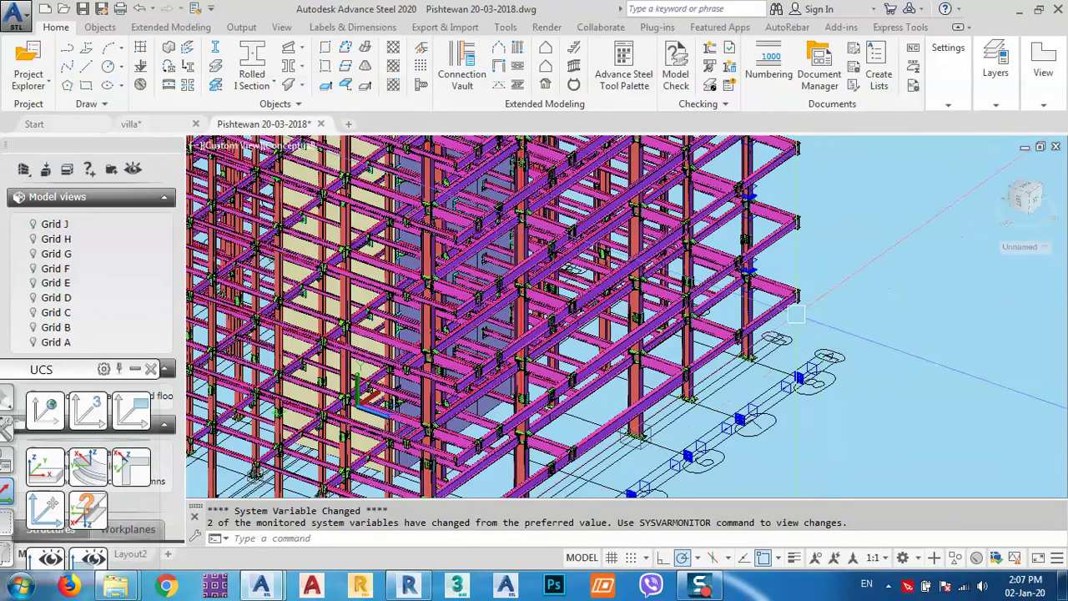
{"action": "middle_click_drag", "start_coordinate": [833, 193], "coordinate": [805, 367]}
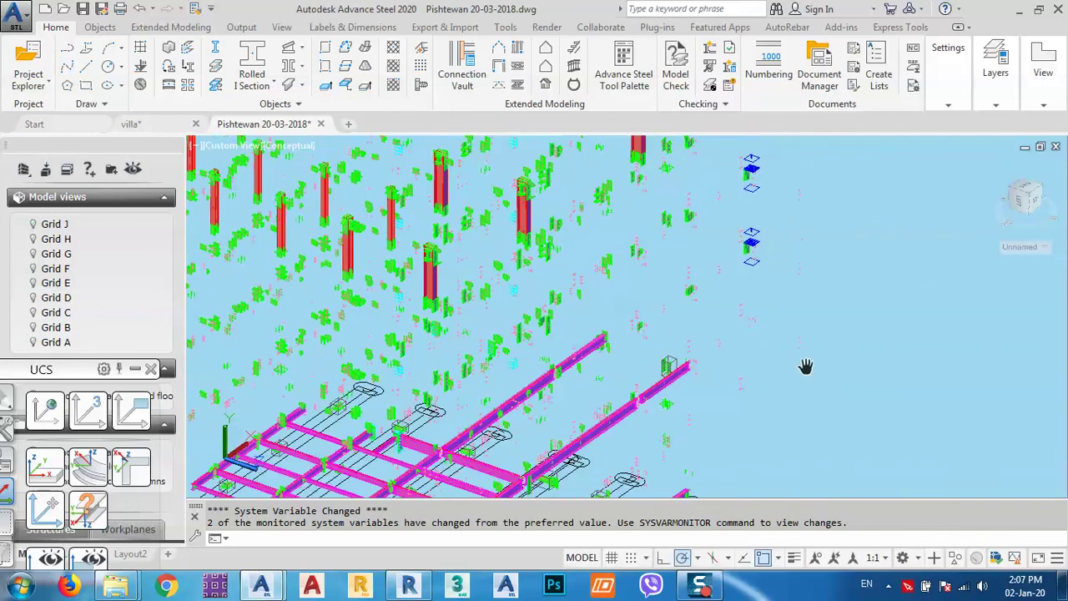